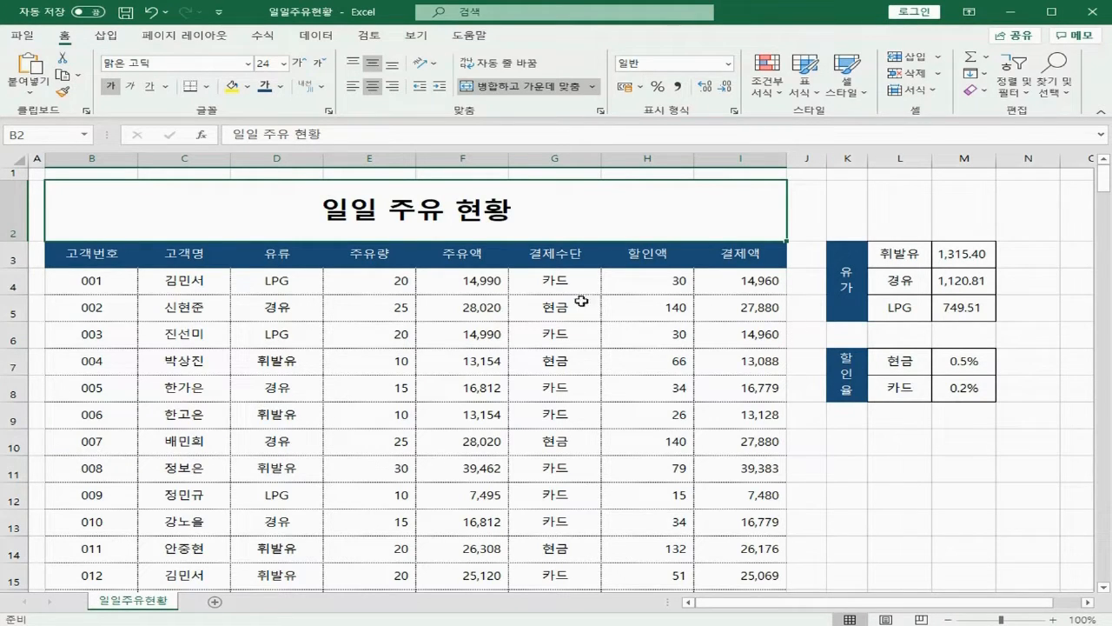
# Examine the 주유액 and 할인액 columns and the 유가 price table in the finished example workbook.
pyautogui.click(468, 260)
pyautogui.click(662, 255)
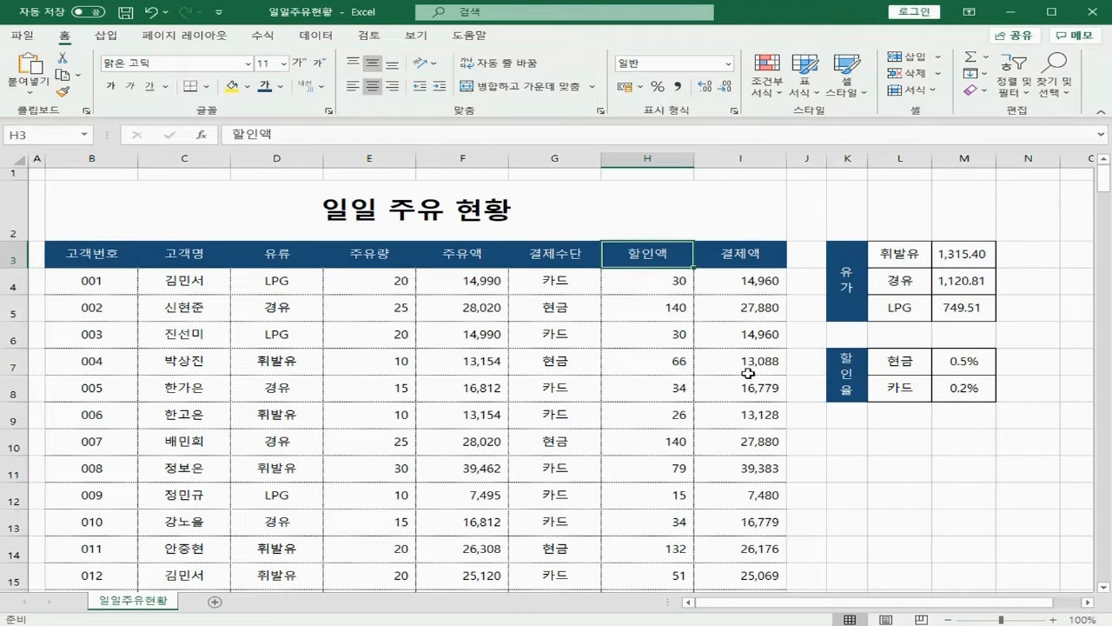
pyautogui.moveTo(985, 257); pyautogui.dragTo(989, 285)
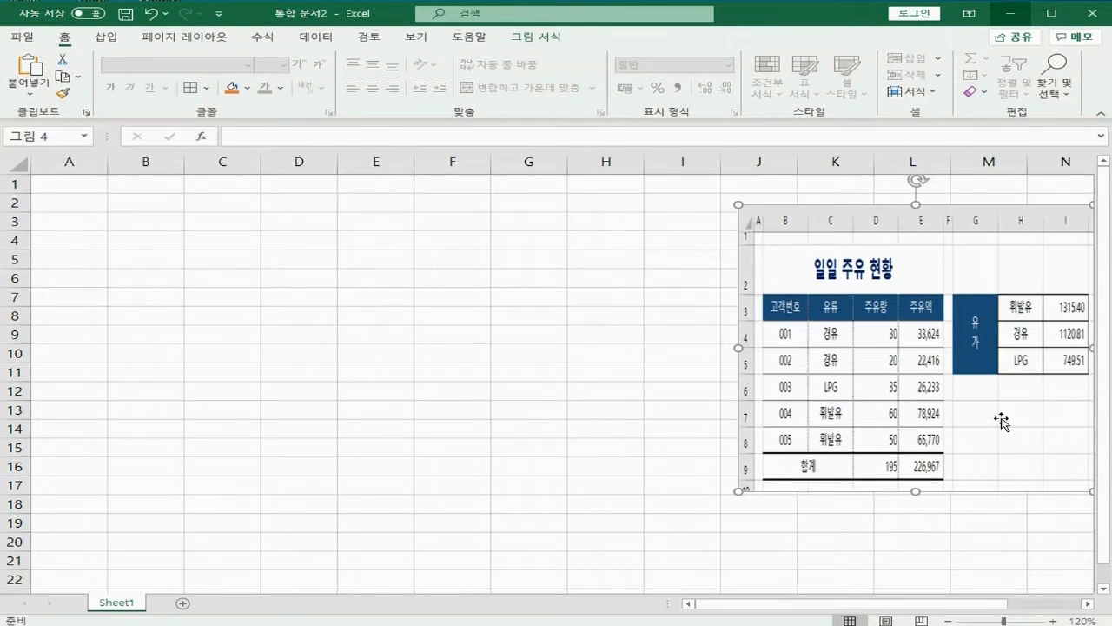
# Narrow column A, reduce the height of row 1 and make row 2 taller for the title.
pyautogui.press('Escape')
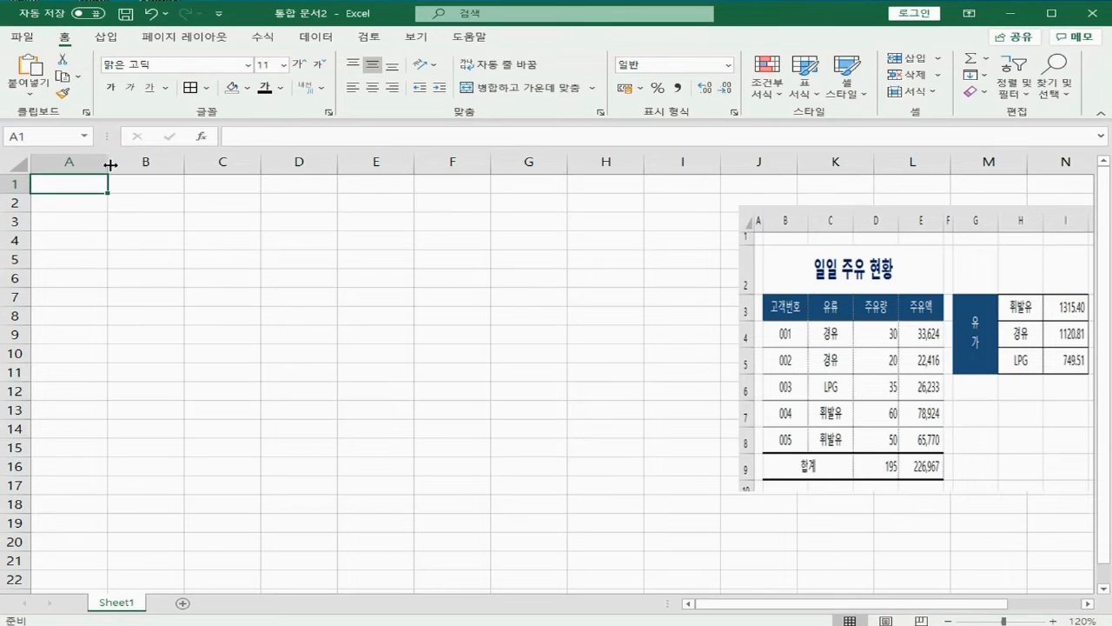
pyautogui.moveTo(110, 165); pyautogui.dragTo(12, 230)
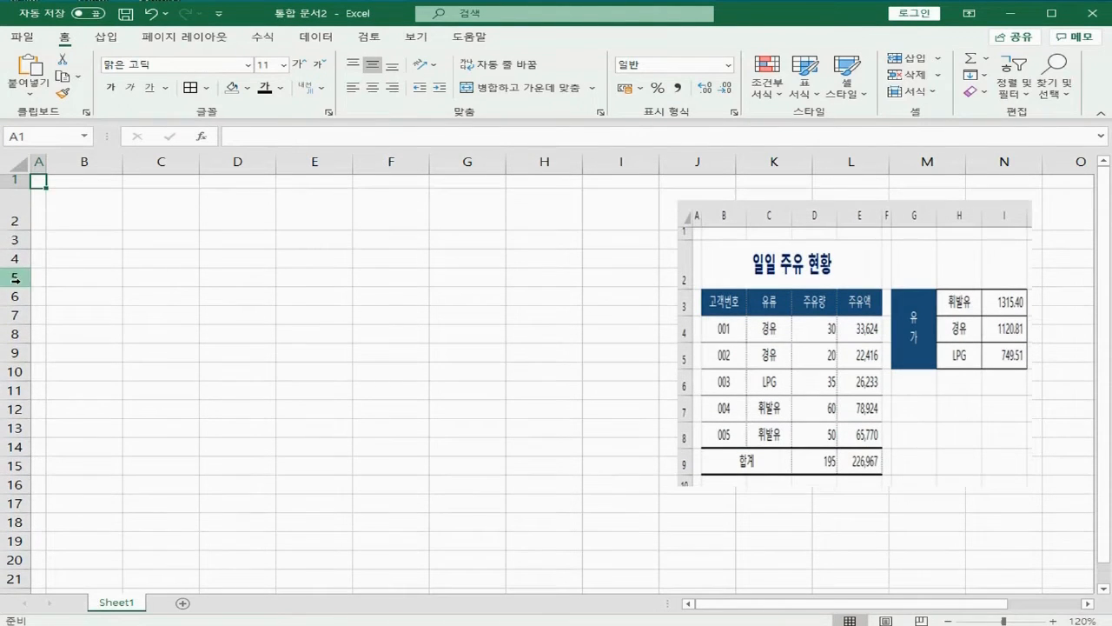
# Merge and center B2:E2 and enter the title 일일 주유 현황.
pyautogui.moveTo(84, 212); pyautogui.dragTo(294, 221)
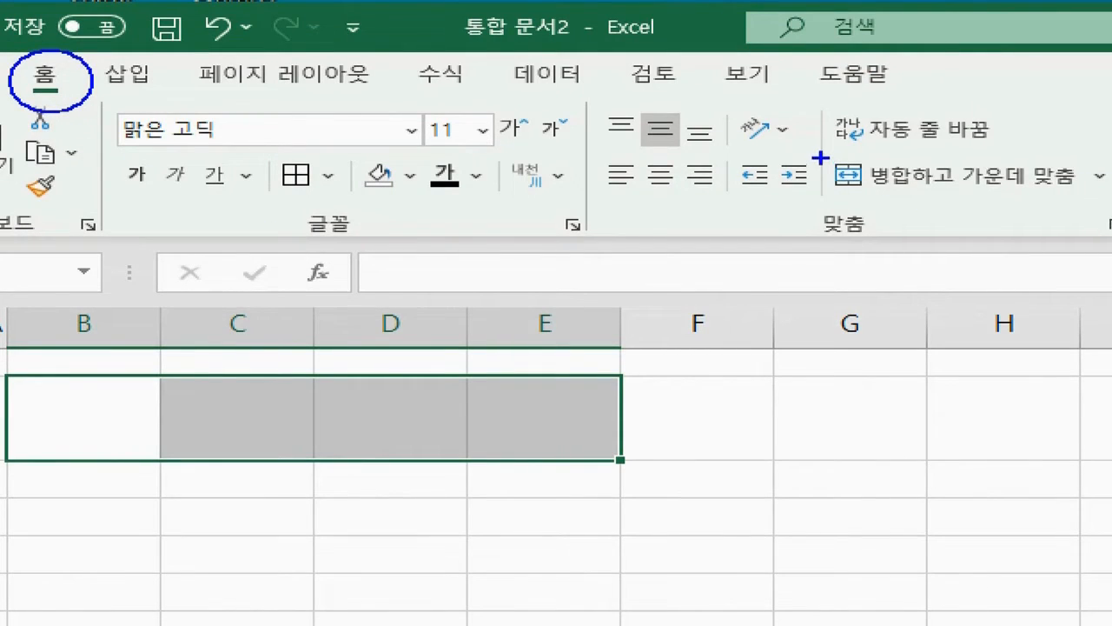
pyautogui.moveTo(819, 157)
pyautogui.mouseDown()
pyautogui.moveTo(826, 196)
pyautogui.moveTo(1109, 211)
pyautogui.mouseUp()
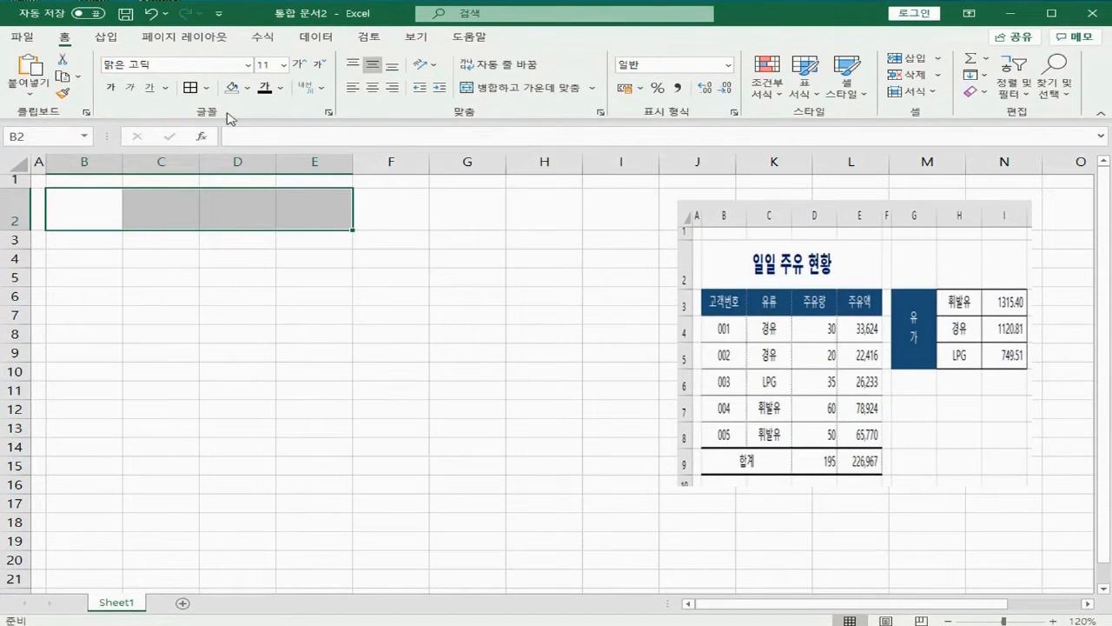
pyautogui.click(504, 90)
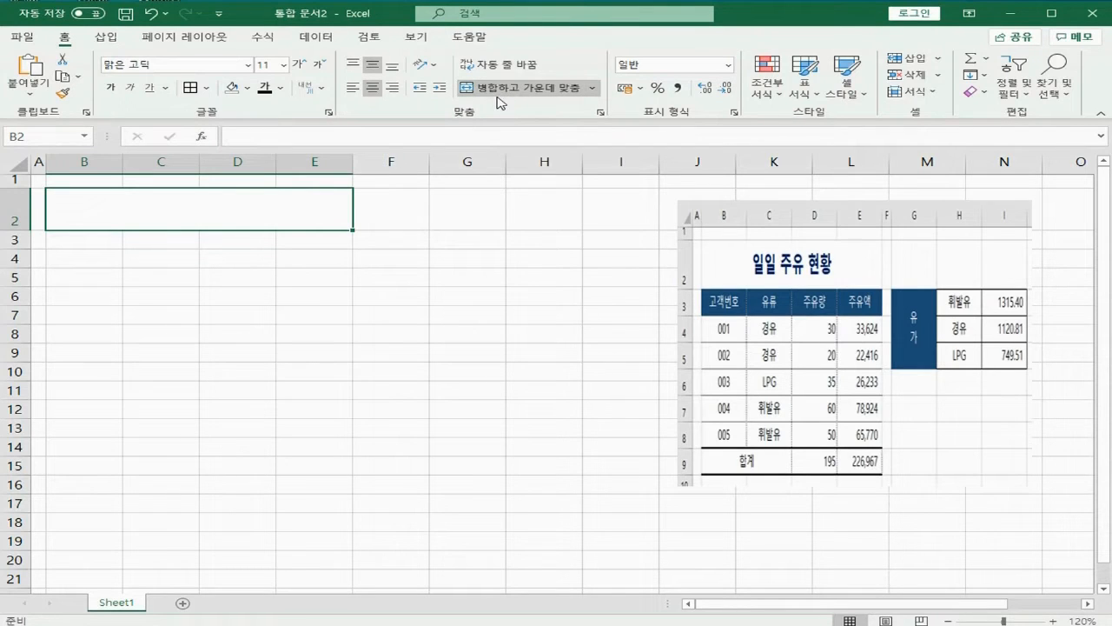
pyautogui.write('일일 주유')
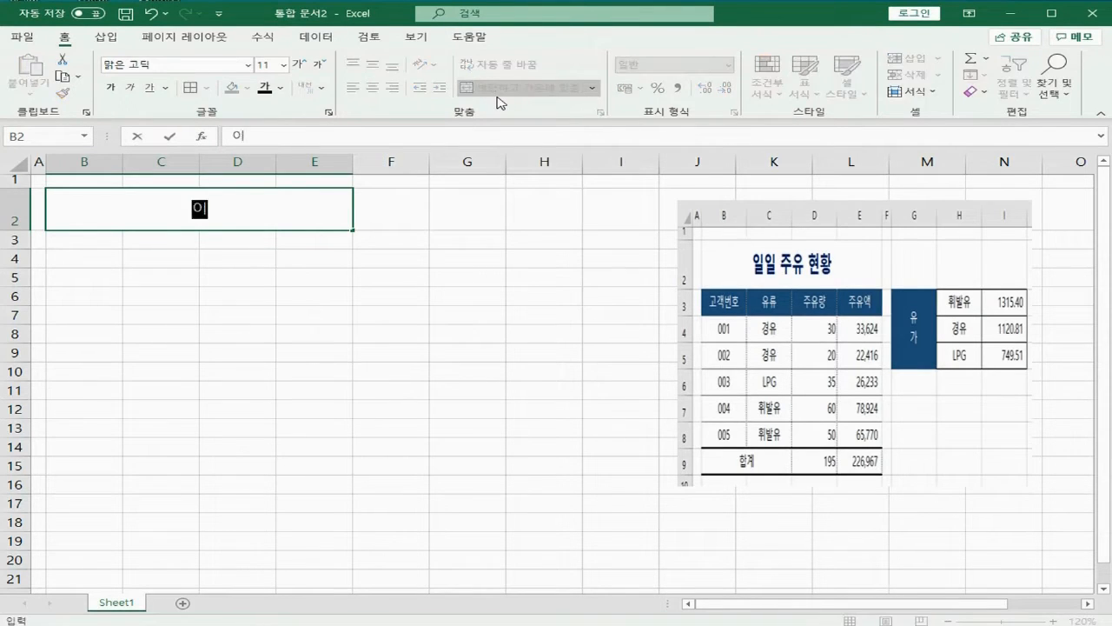
pyautogui.write(' 현황')
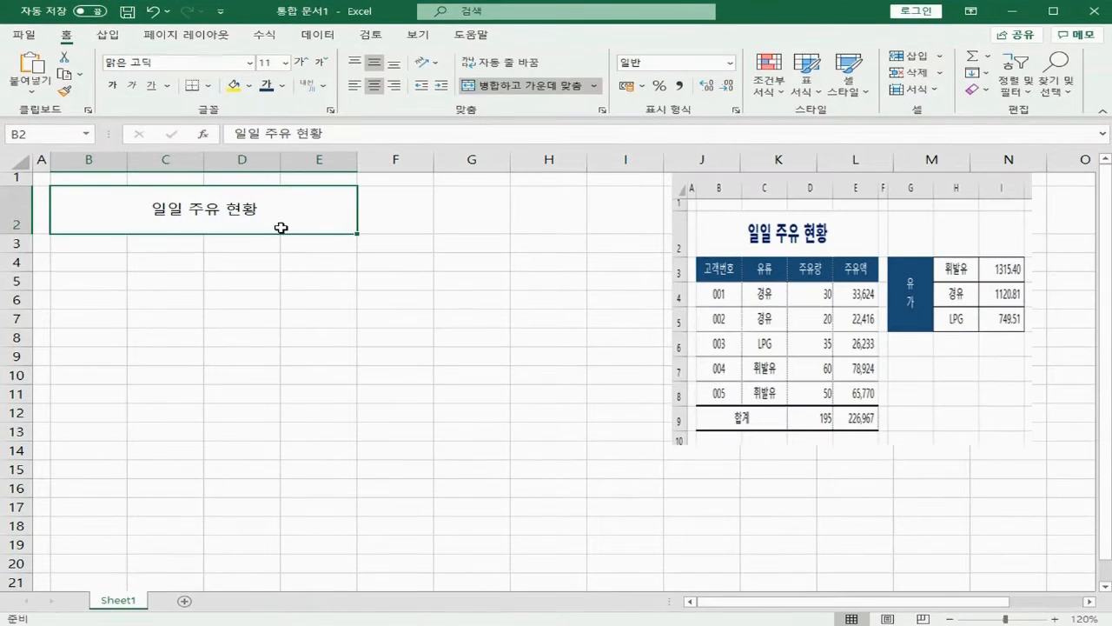
# Format the title in B2 as 16 pt bold with a dark blue theme font color.
pyautogui.click(300, 63)
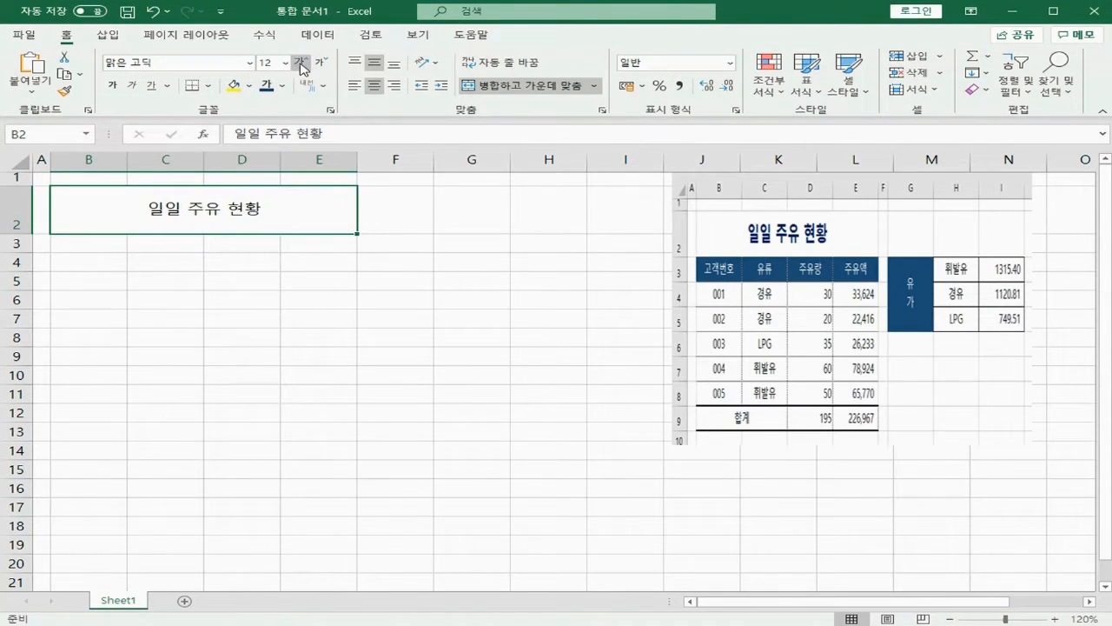
pyautogui.click(301, 63)
pyautogui.click(301, 63)
pyautogui.click(112, 85)
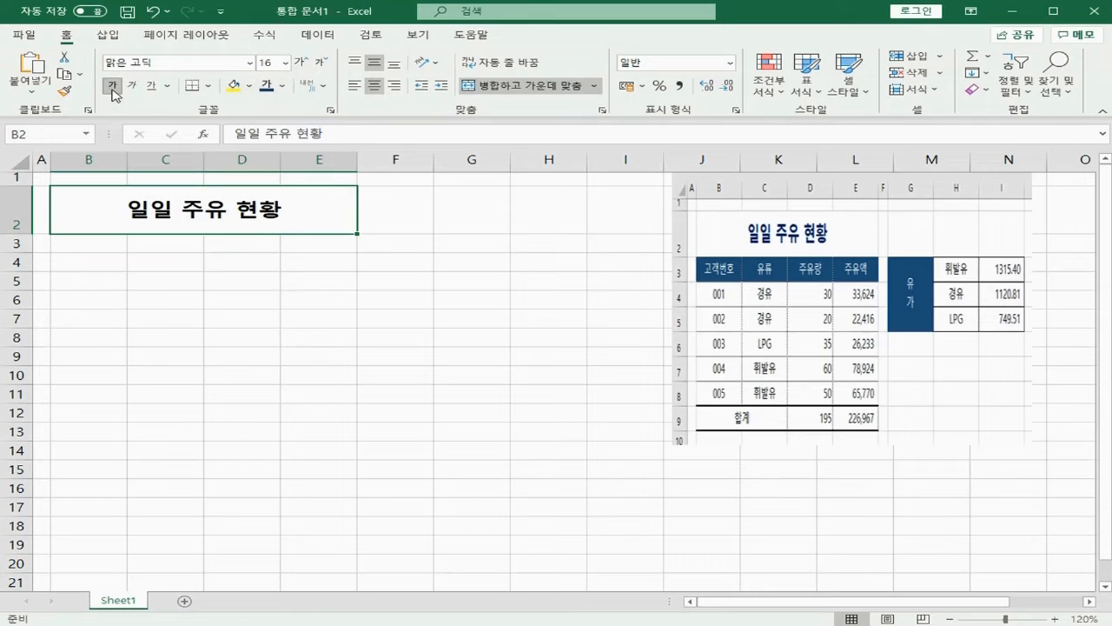
pyautogui.click(284, 85)
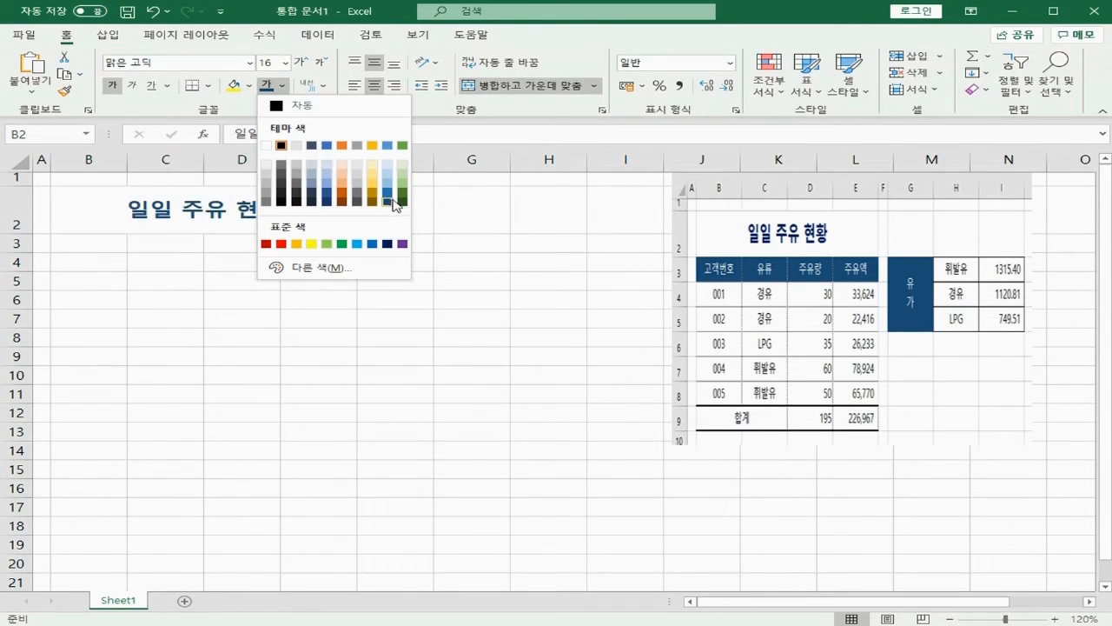
pyautogui.click(395, 204)
pyautogui.press('Return')
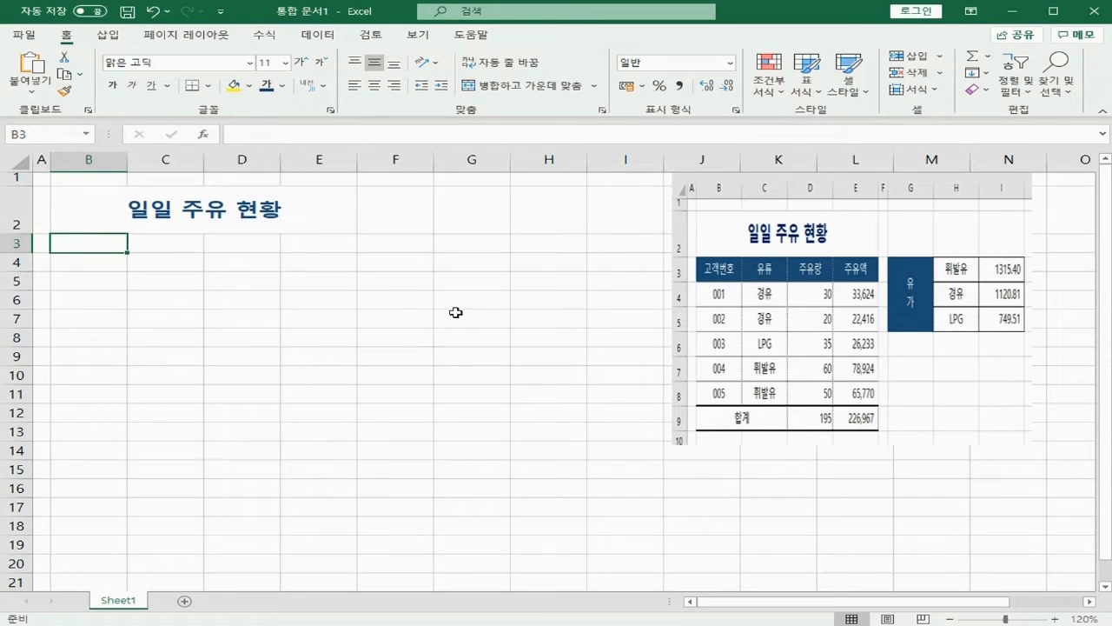
# Enter the column headers 고객번호, 유류, 주유량 and 주유액 in B3:E3.
pyautogui.write('고객번')
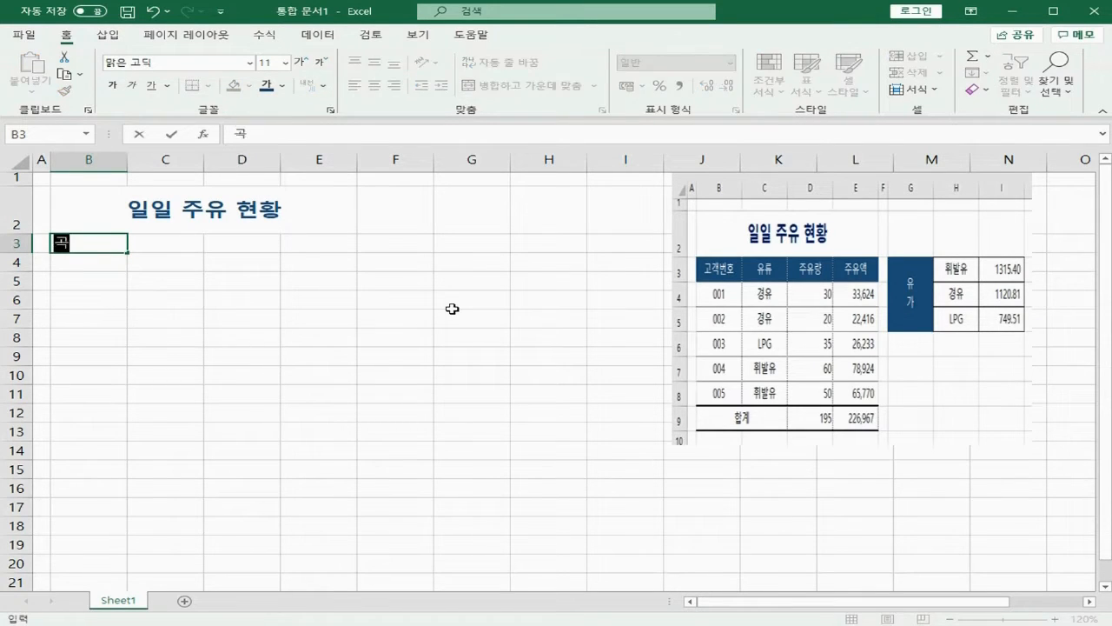
pyautogui.write('호')
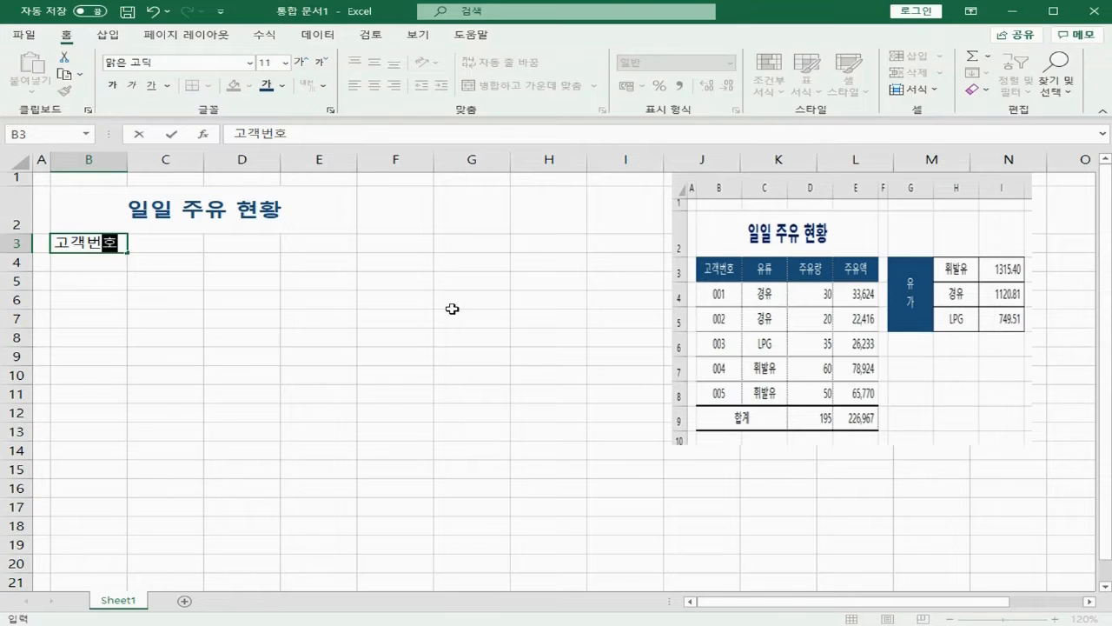
pyautogui.press('Tab')
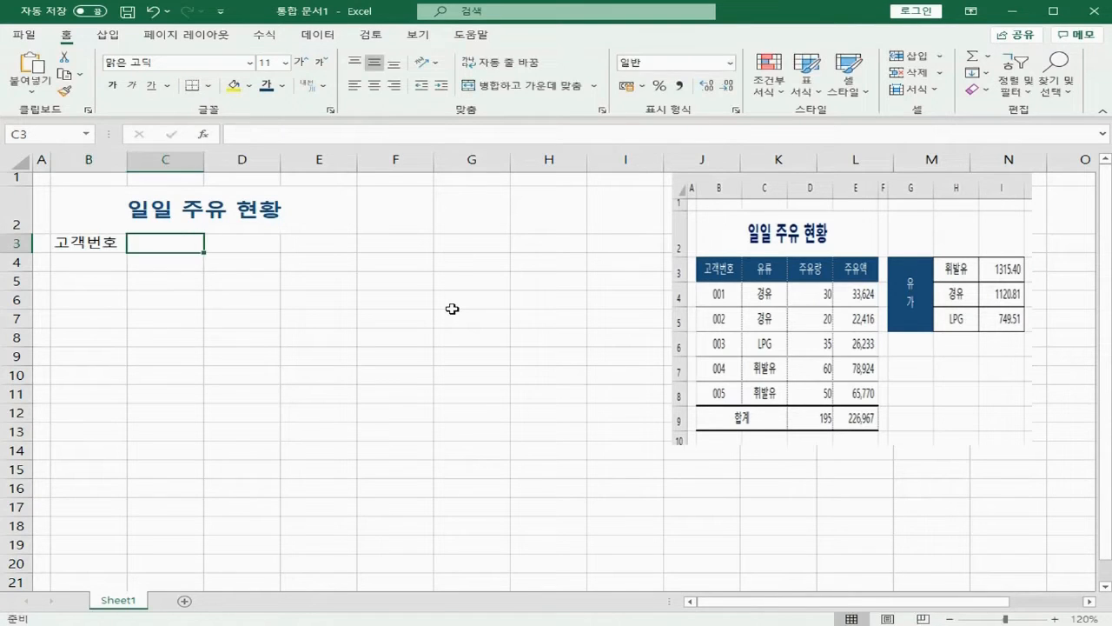
pyautogui.write('유류')
pyautogui.press('Tab')
pyautogui.write('주')
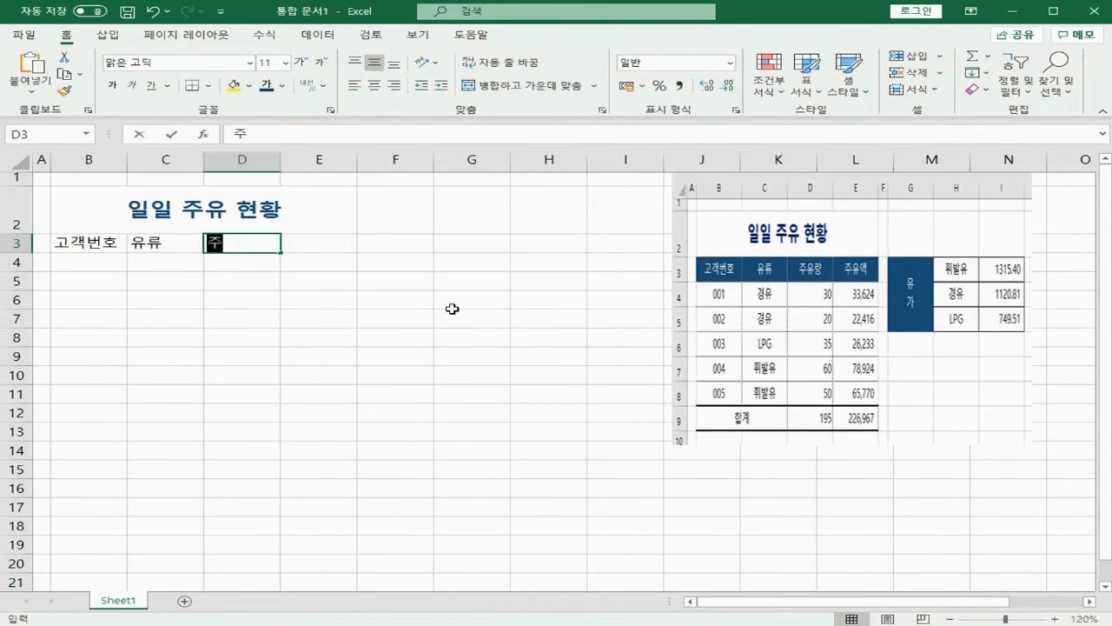
pyautogui.write('유랴ㅇ')
pyautogui.press('Tab')
pyautogui.write('ㅈ')
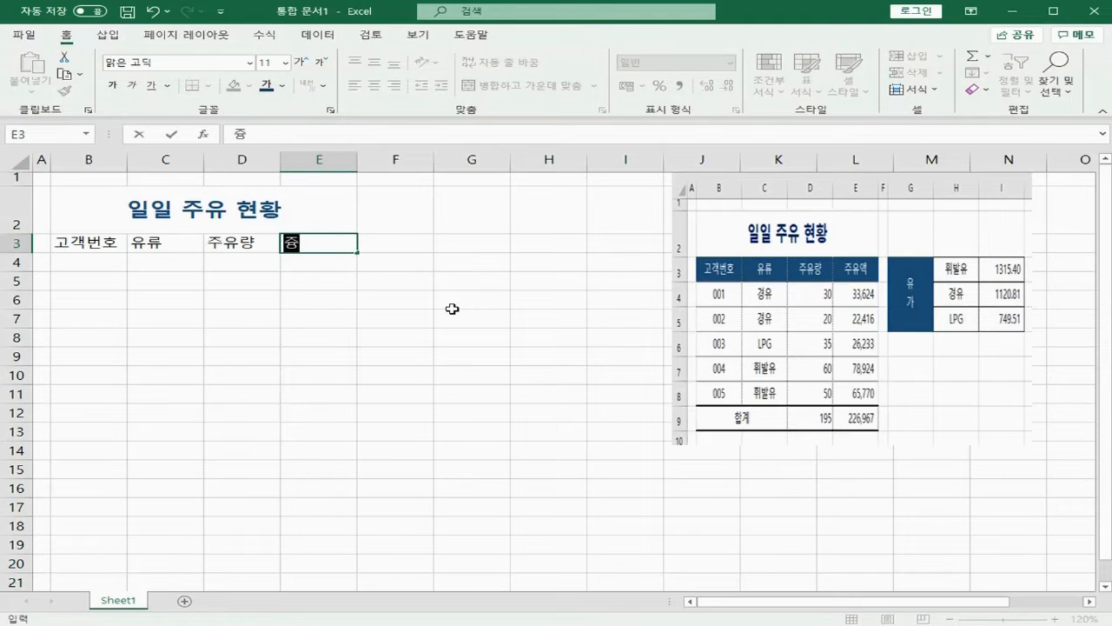
pyautogui.write('ㅜ유액')
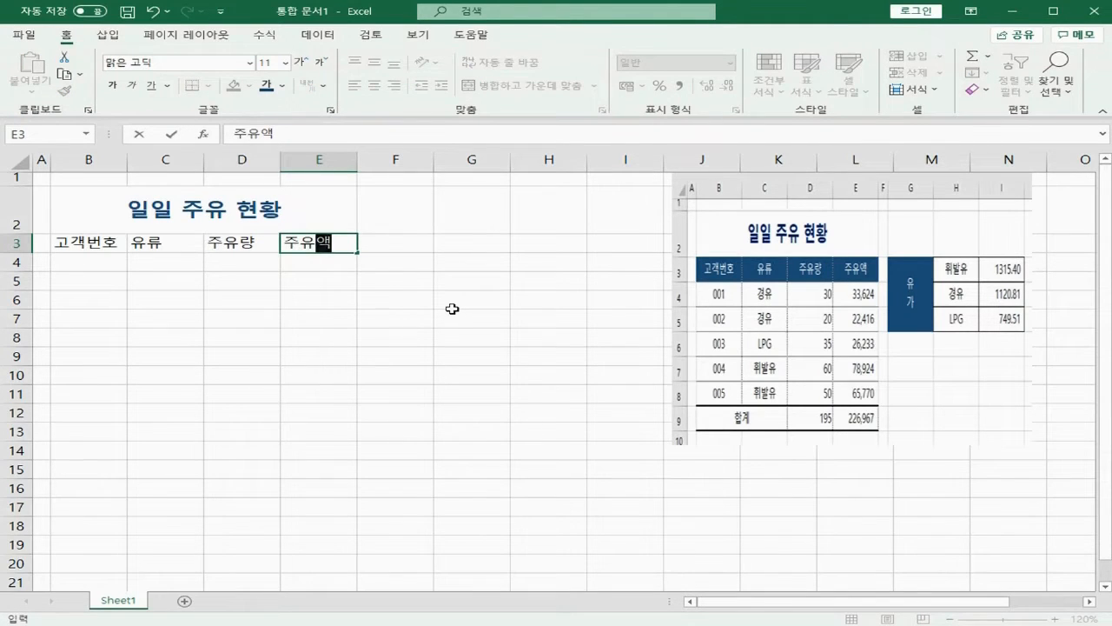
pyautogui.press('Return')
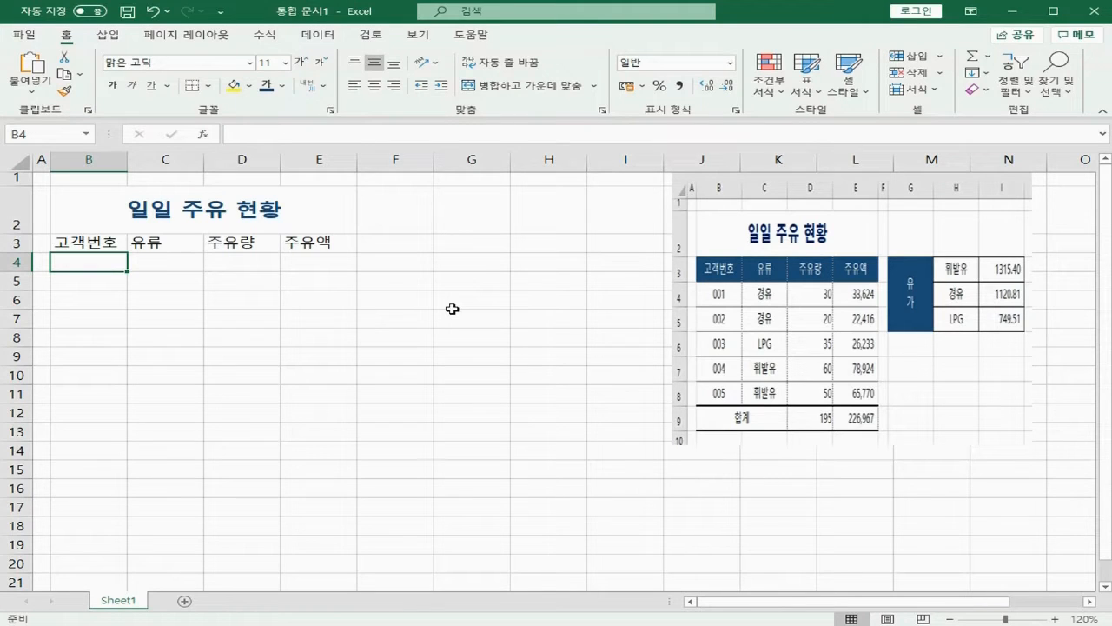
# Enter the first three-digit customer number in B4 as text, using a leading apostrophe to keep its zeros.
pyautogui.write('001')
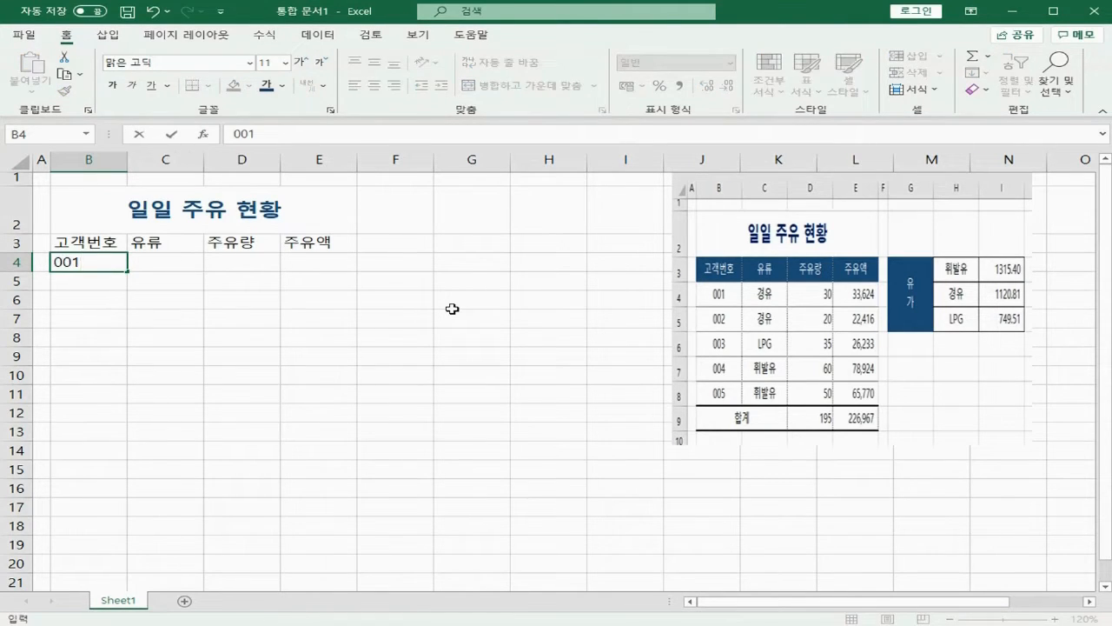
pyautogui.press('Return')
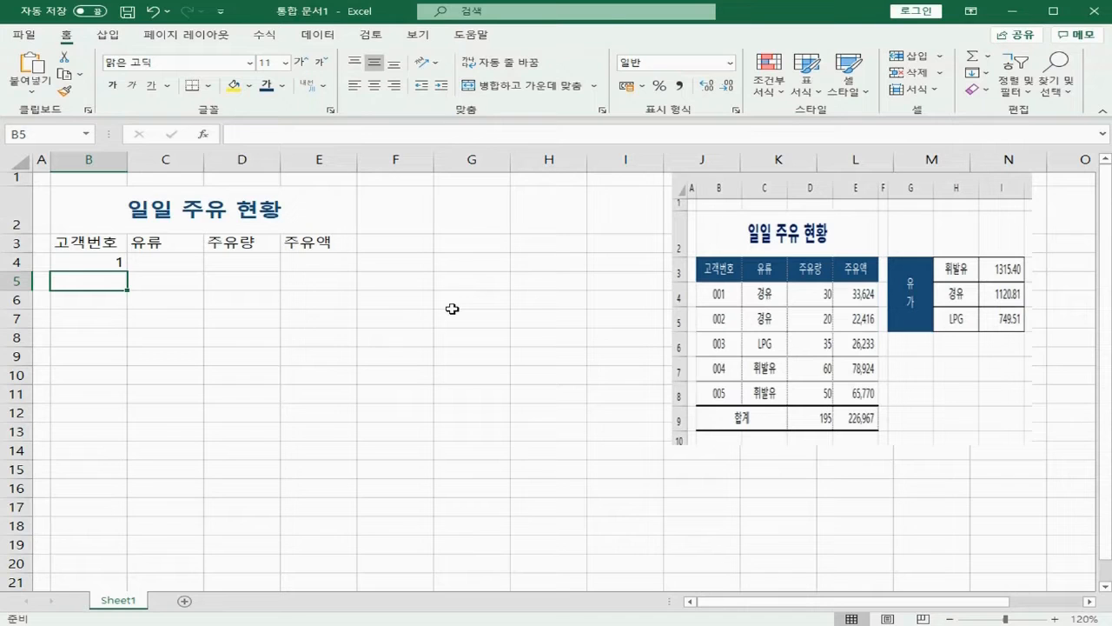
pyautogui.click(75, 258)
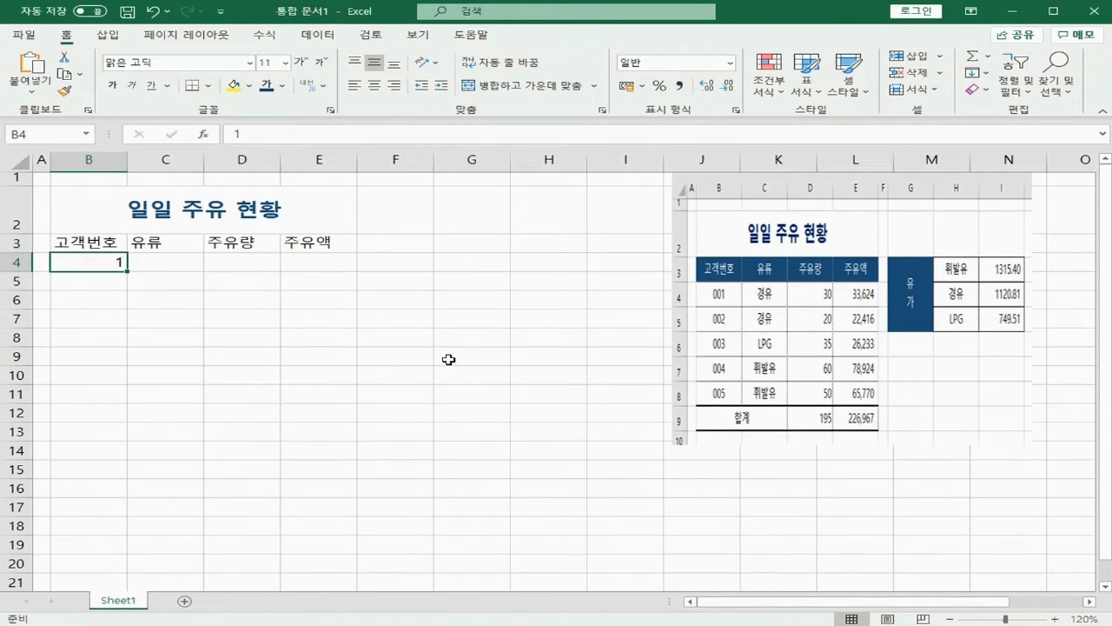
pyautogui.write("'")
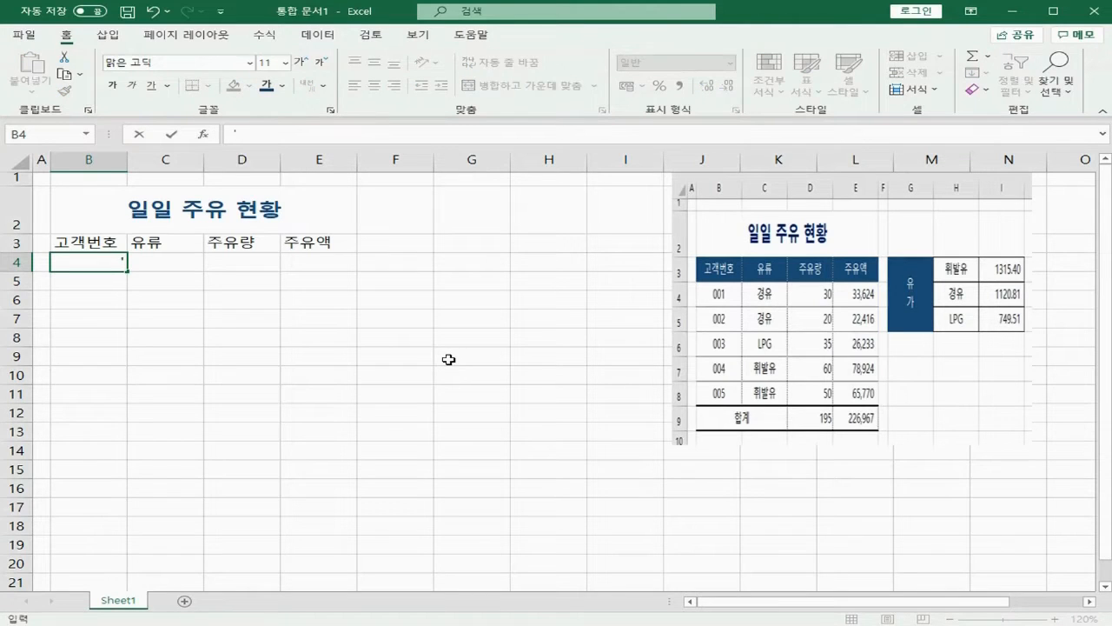
pyautogui.write('001')
pyautogui.press('Return')
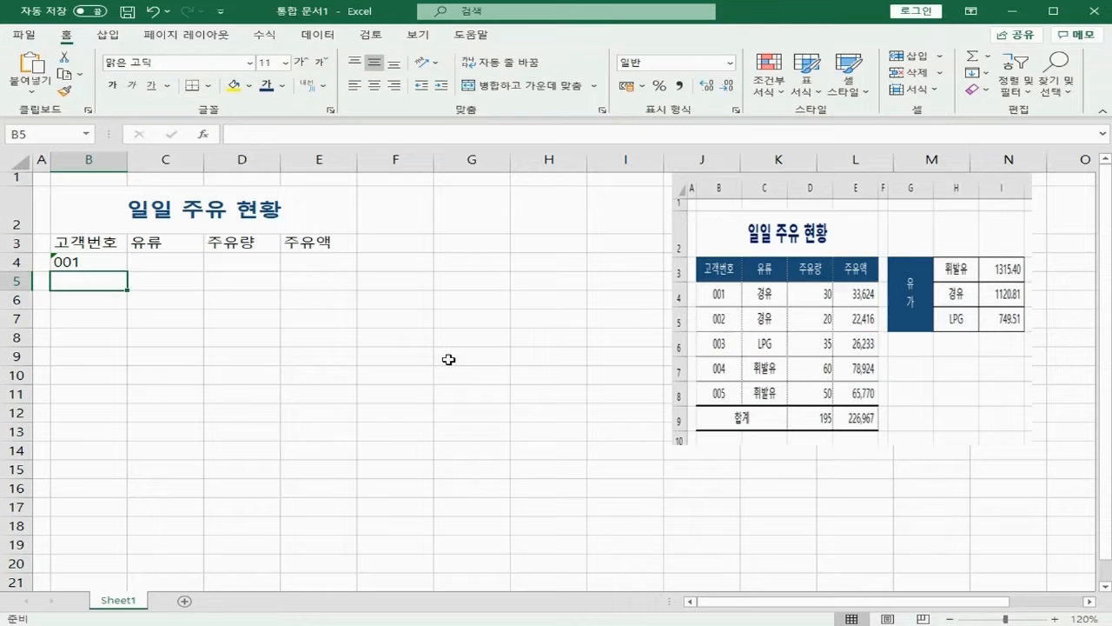
# Autofill the customer number series from B4 down to B8 and move to C4.
pyautogui.click(94, 261)
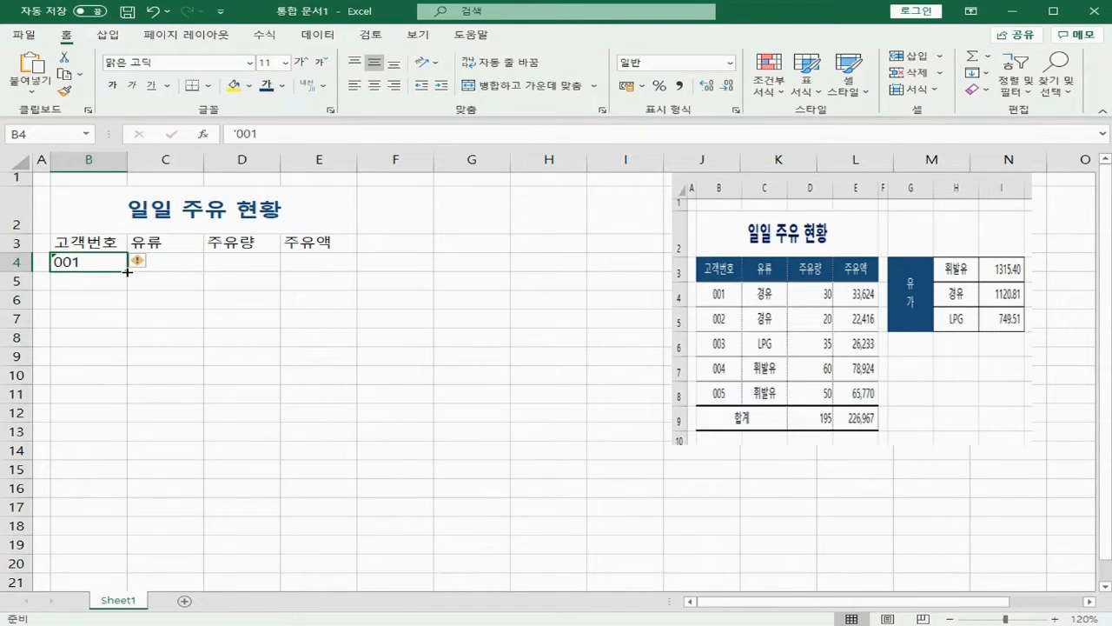
pyautogui.moveTo(127, 272); pyautogui.dragTo(122, 306)
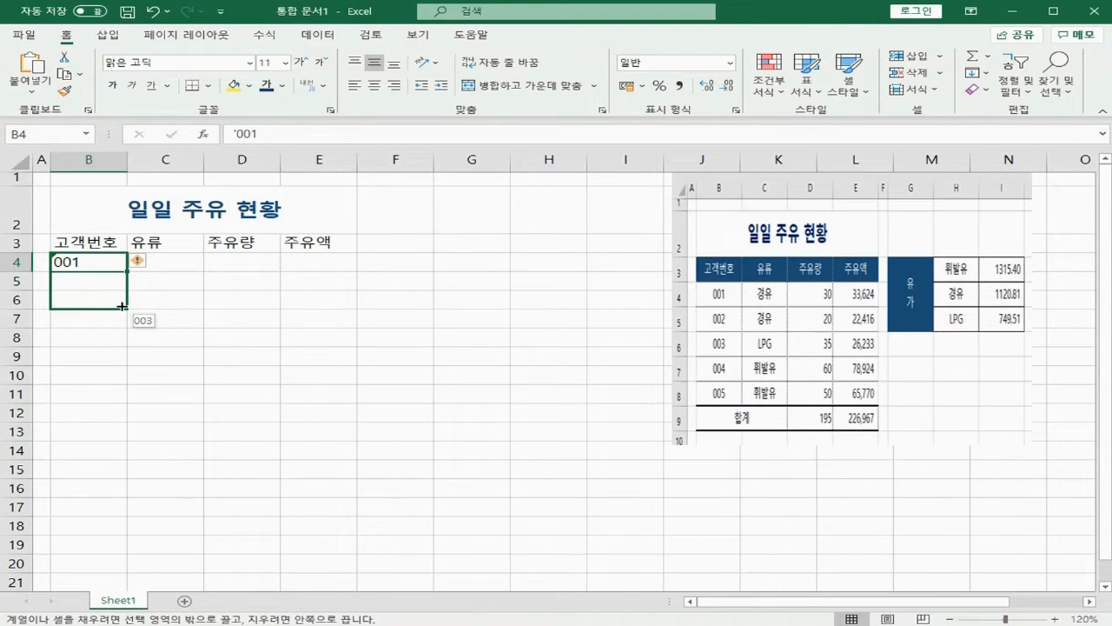
pyautogui.moveTo(122, 316); pyautogui.dragTo(123, 344)
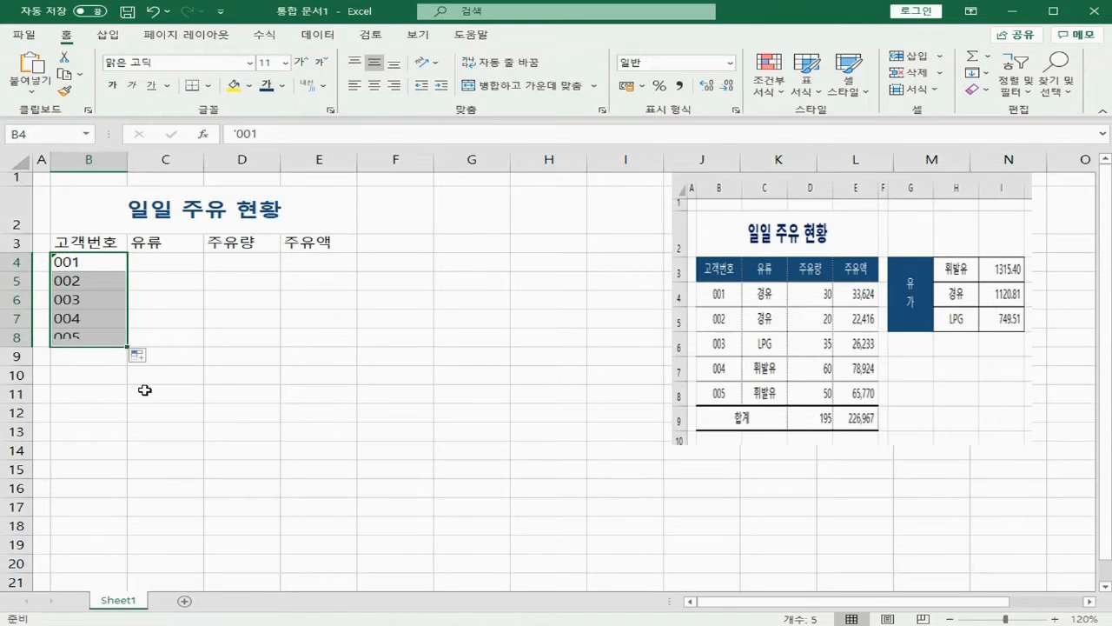
pyautogui.press('Right')
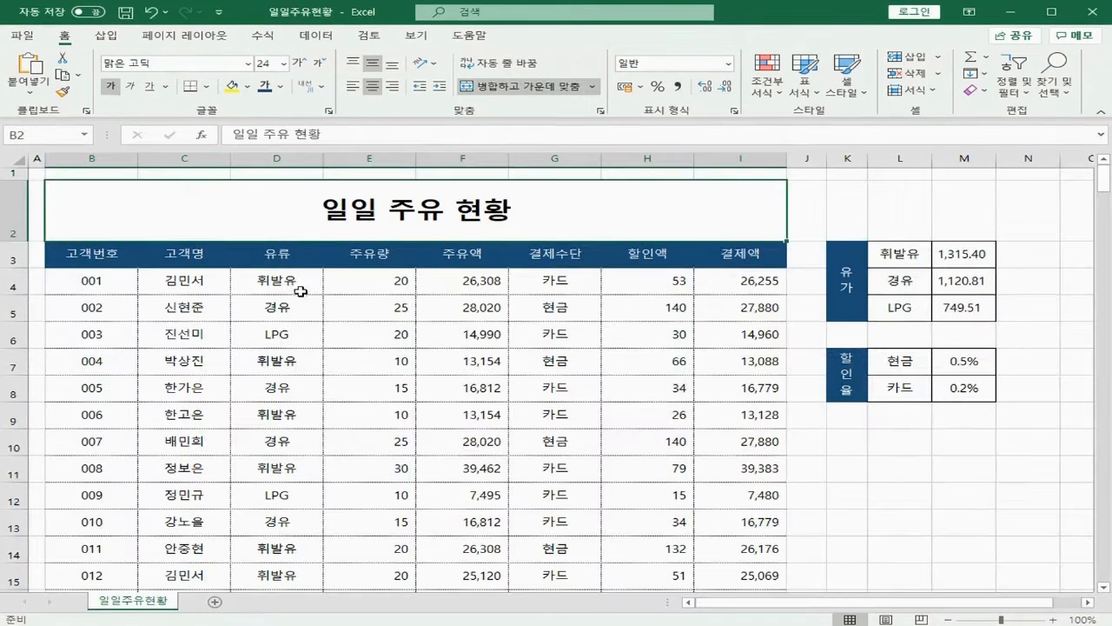
# In the 일일주유현황 workbook, choose 경유 for D4 and LPG for D5 from the cells' fuel lists.
pyautogui.click(298, 287)
pyautogui.click(331, 288)
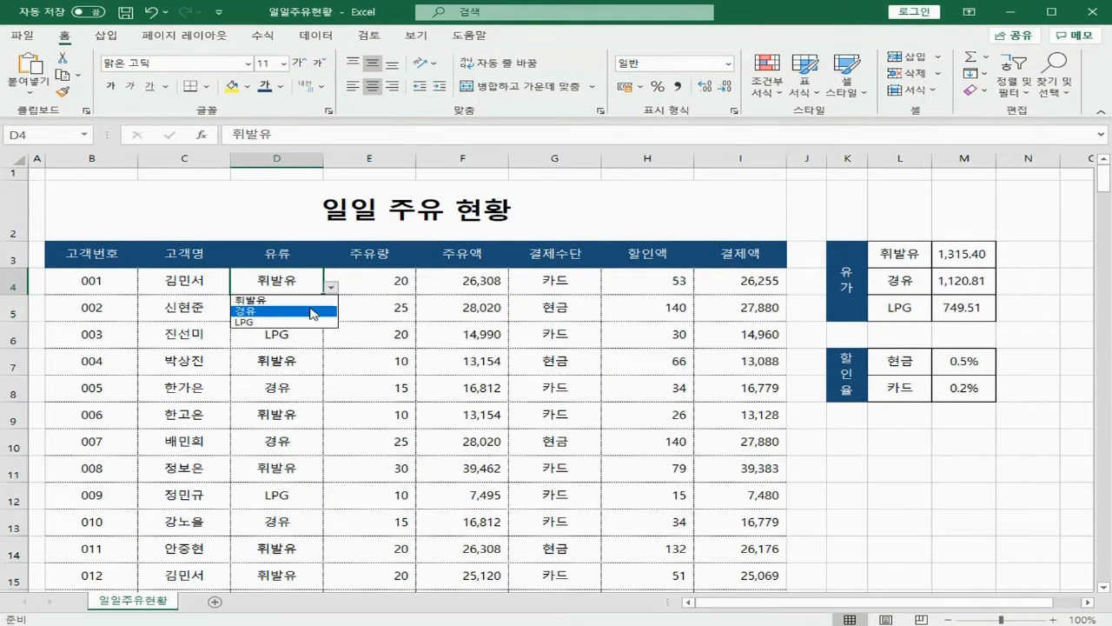
pyautogui.click(293, 308)
pyautogui.click(292, 306)
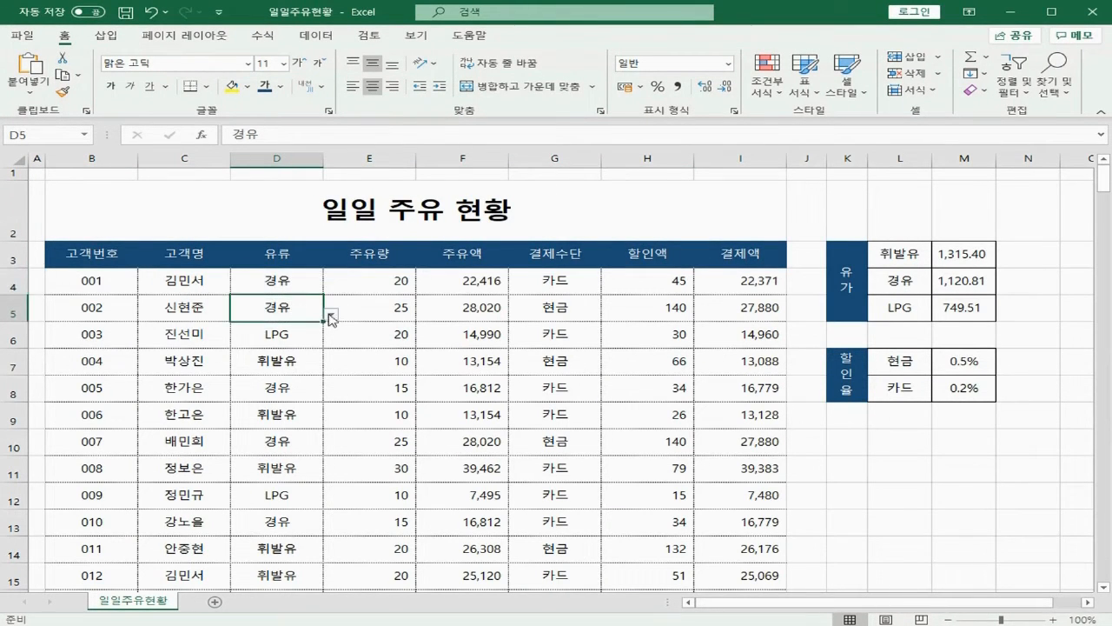
pyautogui.click(332, 315)
pyautogui.click(293, 352)
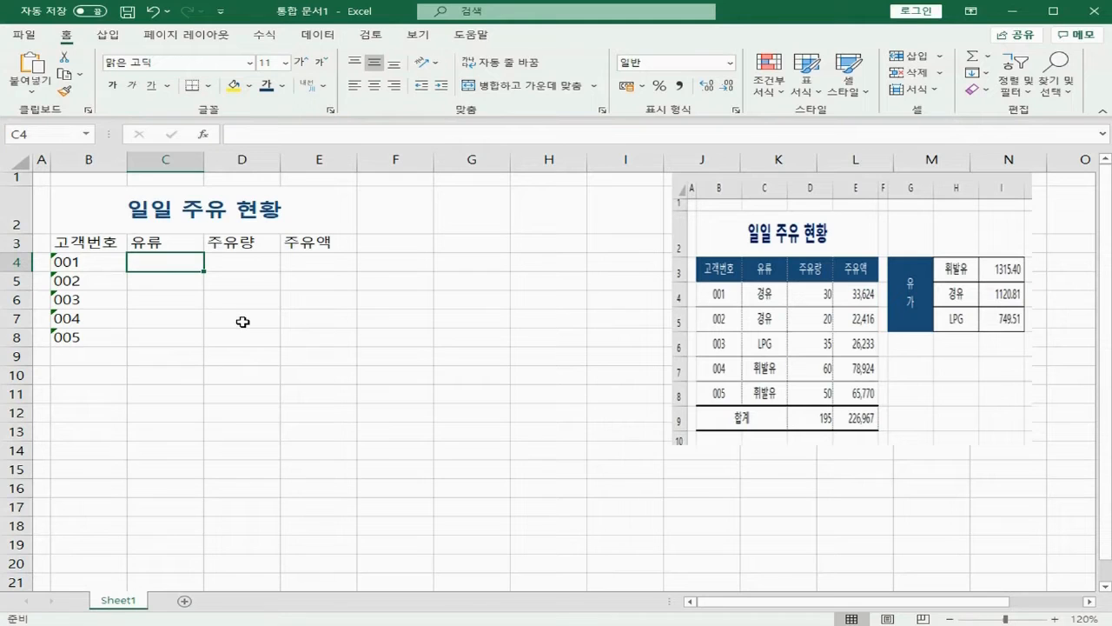
# Start a data validation rule for C4:C8 with 목록 as the allowed type.
pyautogui.moveTo(158, 264); pyautogui.dragTo(145, 334)
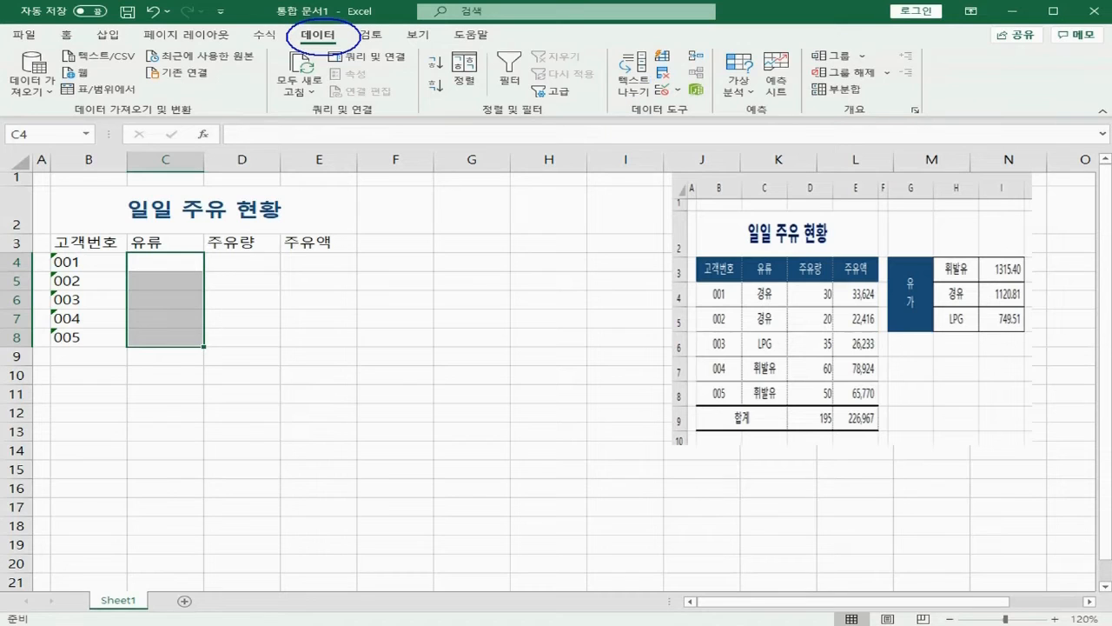
pyautogui.moveTo(652, 80); pyautogui.dragTo(692, 102)
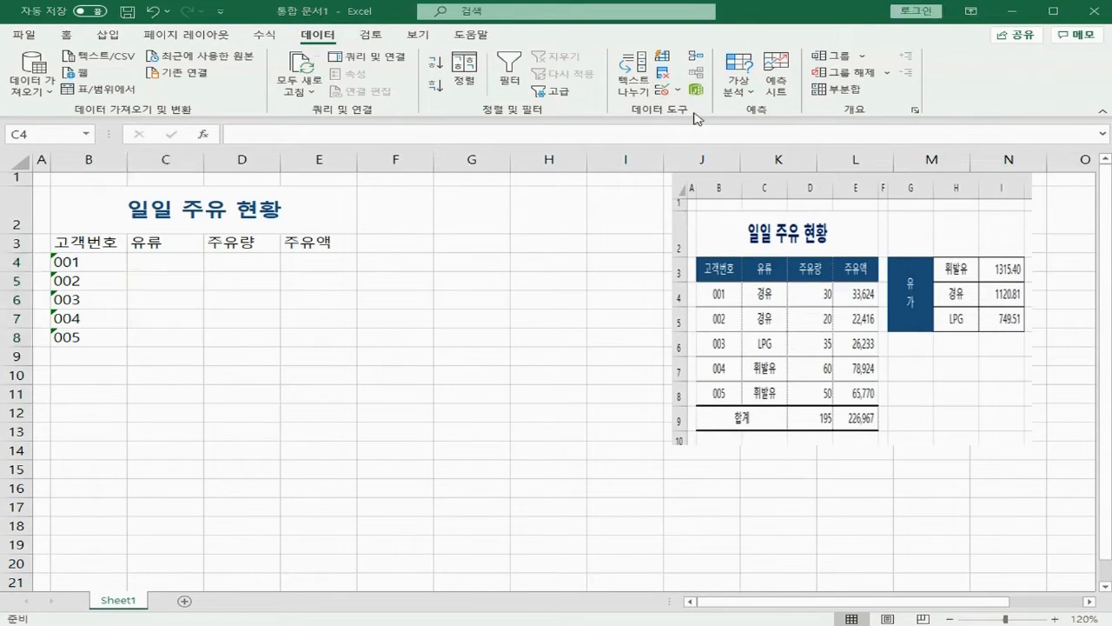
pyautogui.click(677, 89)
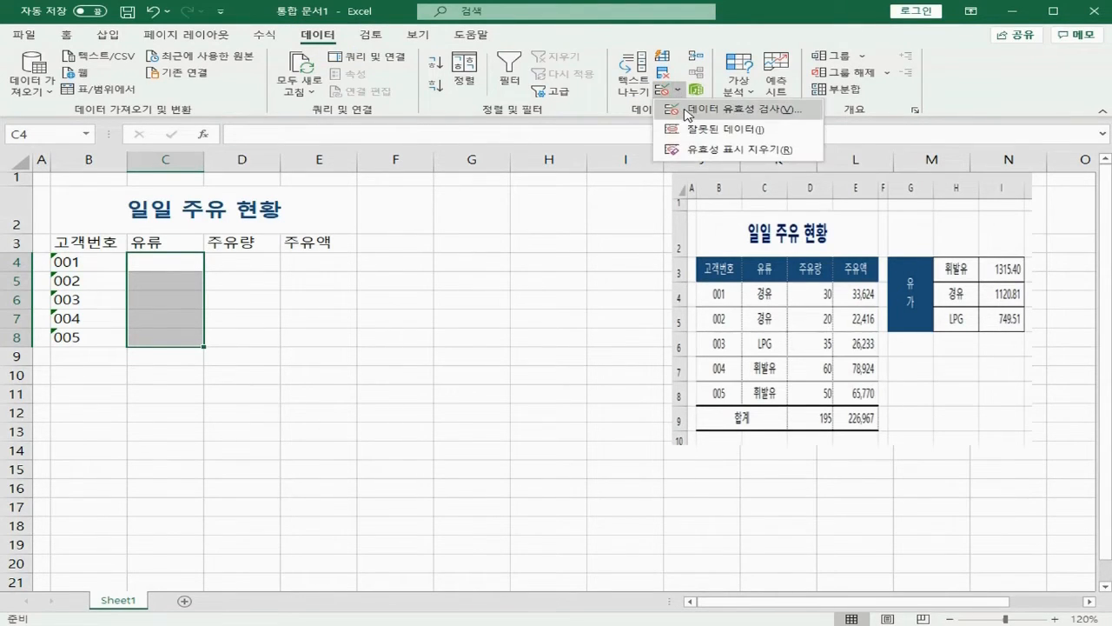
pyautogui.click(696, 109)
pyautogui.moveTo(519, 186)
pyautogui.mouseDown()
pyautogui.moveTo(520, 198)
pyautogui.moveTo(567, 196)
pyautogui.moveTo(568, 185)
pyautogui.mouseUp()
pyautogui.moveTo(536, 229)
pyautogui.mouseDown()
pyautogui.moveTo(602, 239)
pyautogui.moveTo(534, 228)
pyautogui.mouseUp()
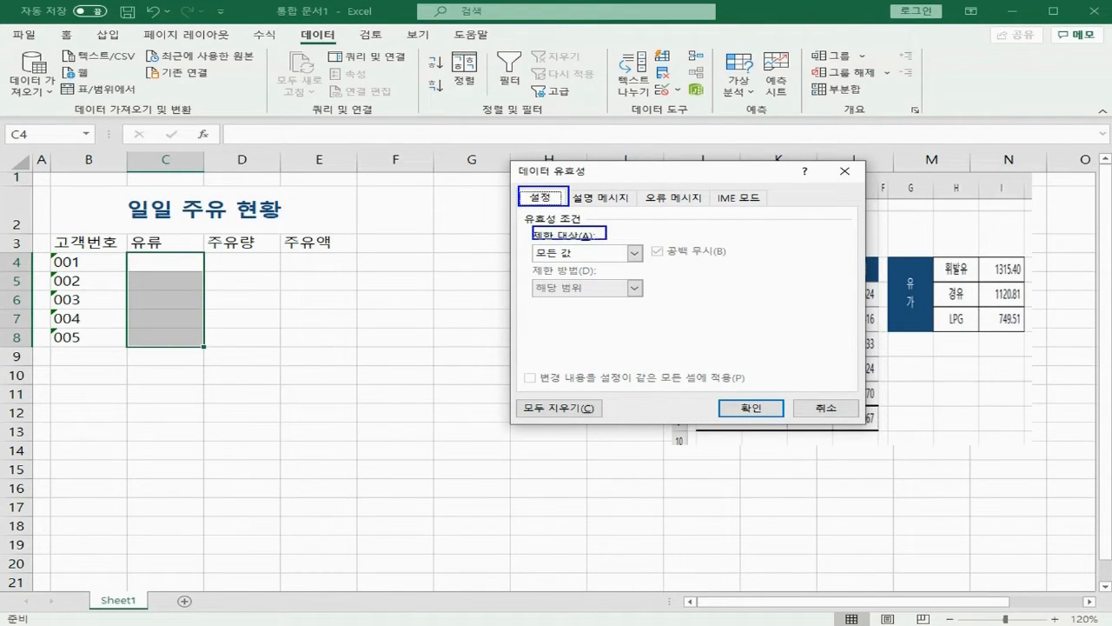
pyautogui.click(635, 252)
pyautogui.click(619, 304)
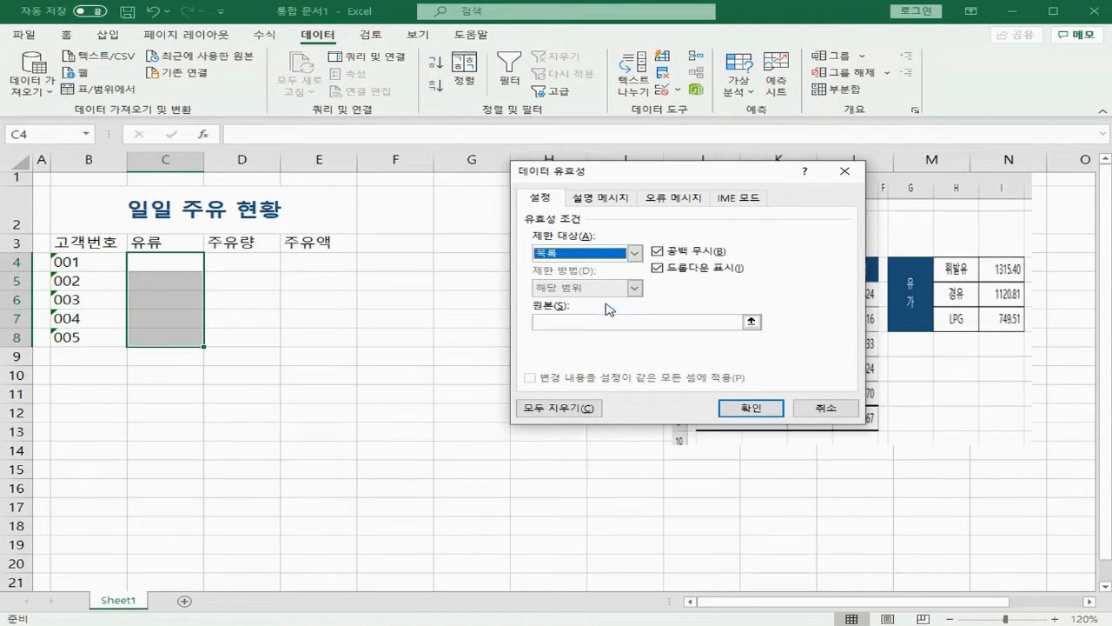
# Set the validation list source to 휘발유, 경유, LPG and apply the rule.
pyautogui.click(585, 320)
pyautogui.write('ㅎ')
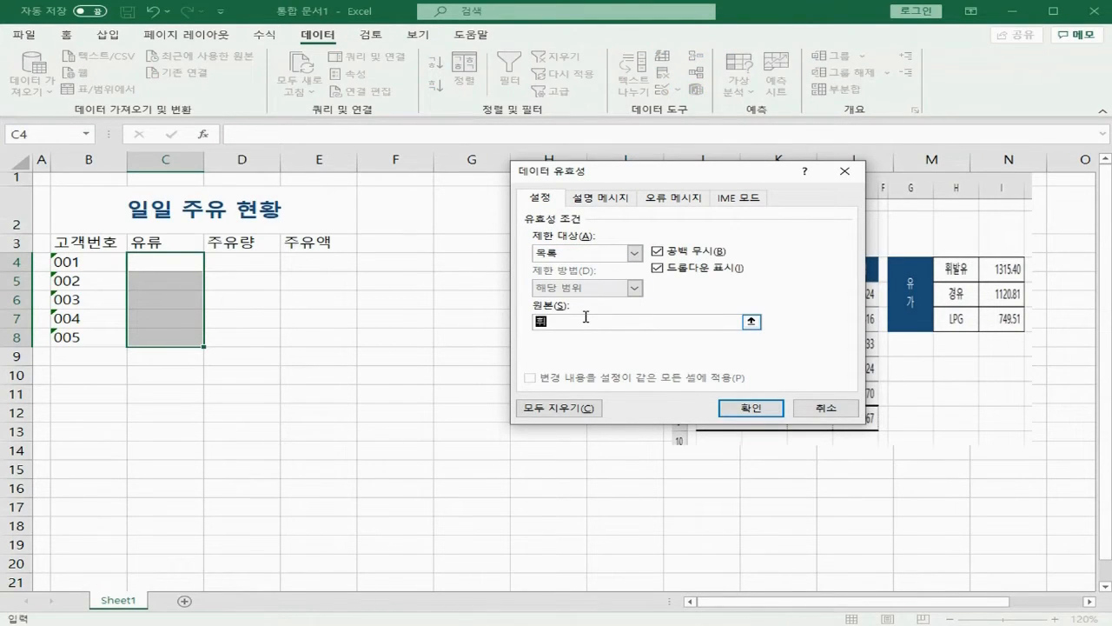
pyautogui.write('휘발유,')
pyautogui.write(' 경ㅇ')
pyautogui.write('유, LPG')
pyautogui.click(751, 408)
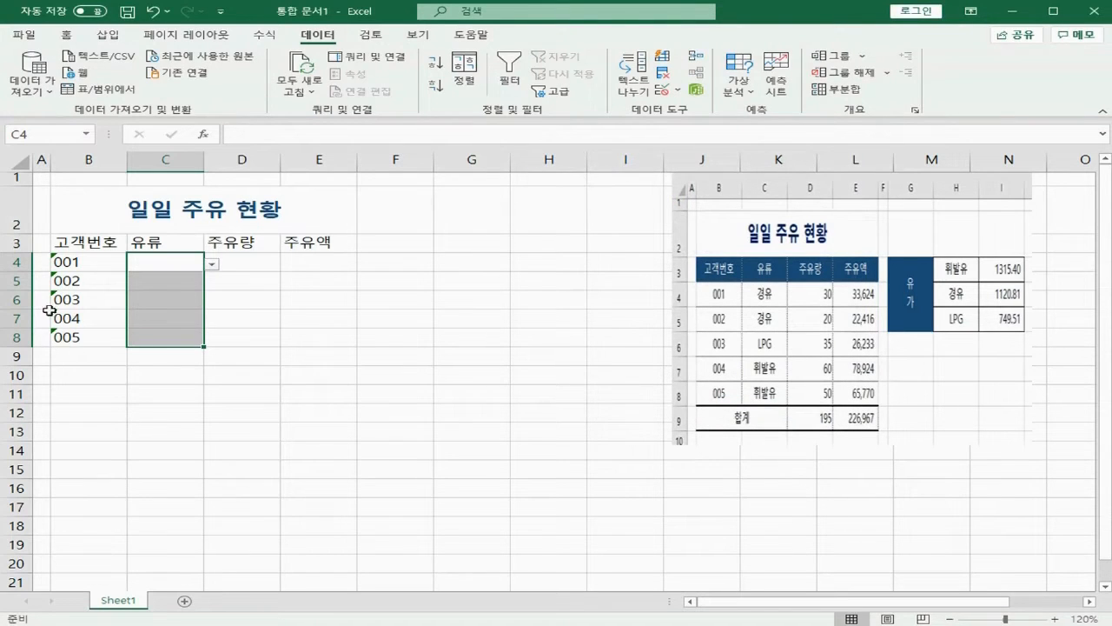
# Choose 휘발유 for C4, 경유 for C5 and 휘발유 for C6 from the cells' fuel lists.
pyautogui.click(213, 265)
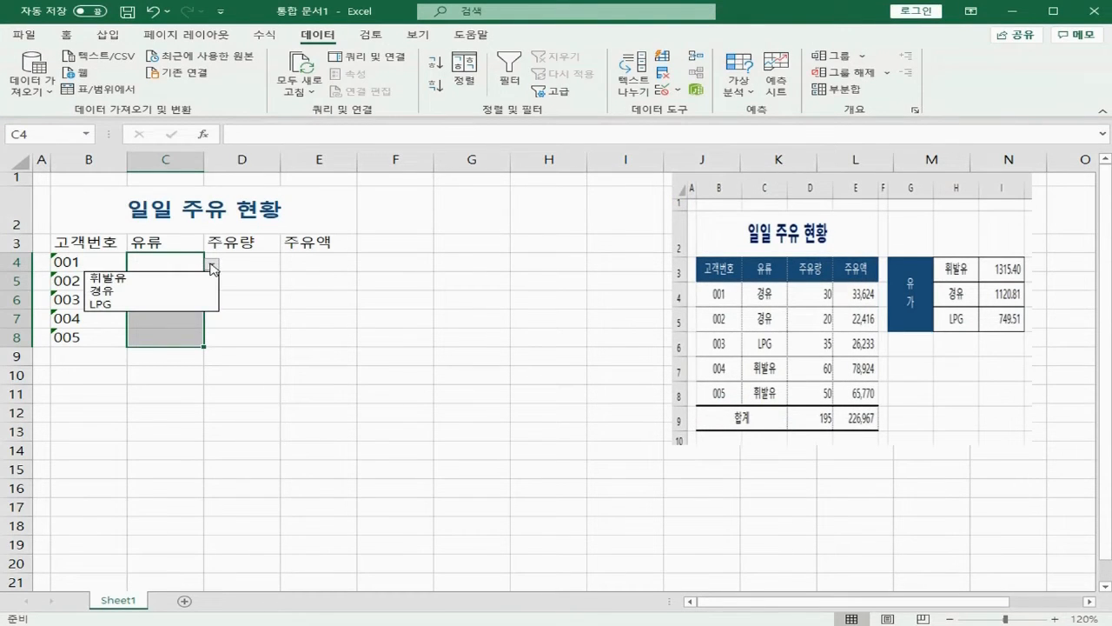
pyautogui.click(179, 281)
pyautogui.click(187, 283)
pyautogui.click(211, 283)
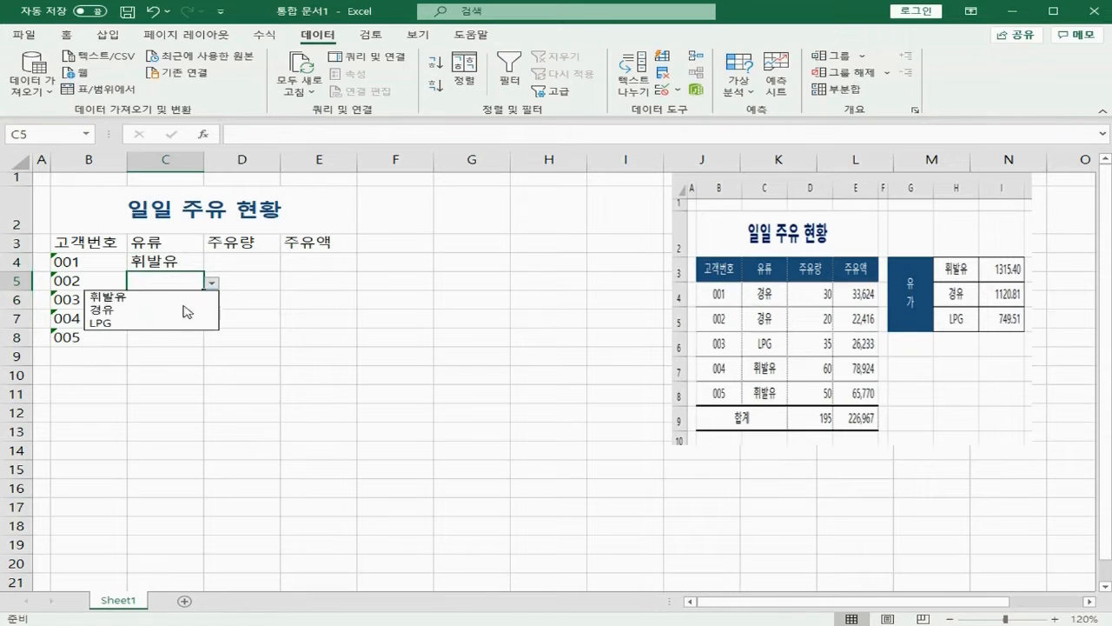
pyautogui.click(179, 310)
pyautogui.click(187, 300)
pyautogui.click(211, 301)
pyautogui.click(206, 315)
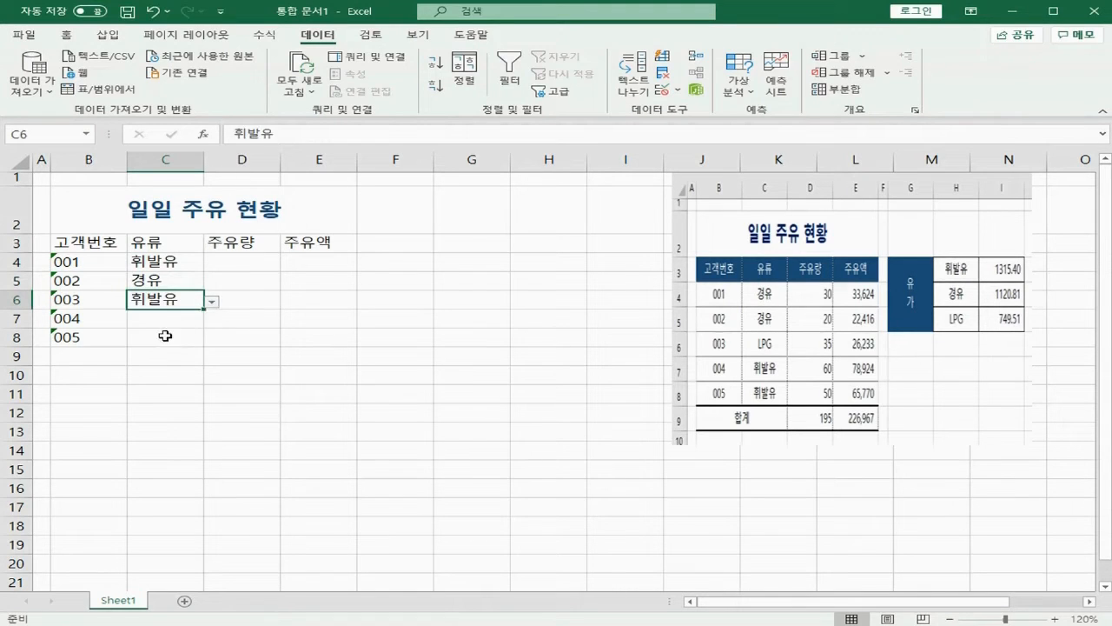
# Choose 경유 for C7 and LPG for C8 from the cells' fuel lists.
pyautogui.click(161, 320)
pyautogui.click(212, 320)
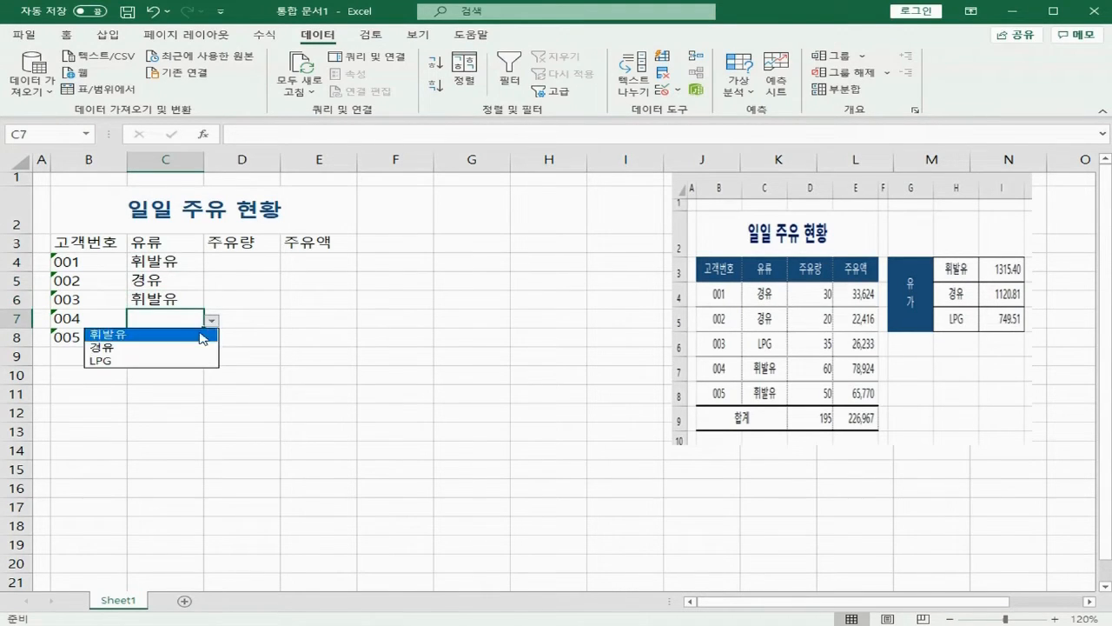
pyautogui.click(174, 347)
pyautogui.click(171, 337)
pyautogui.click(212, 340)
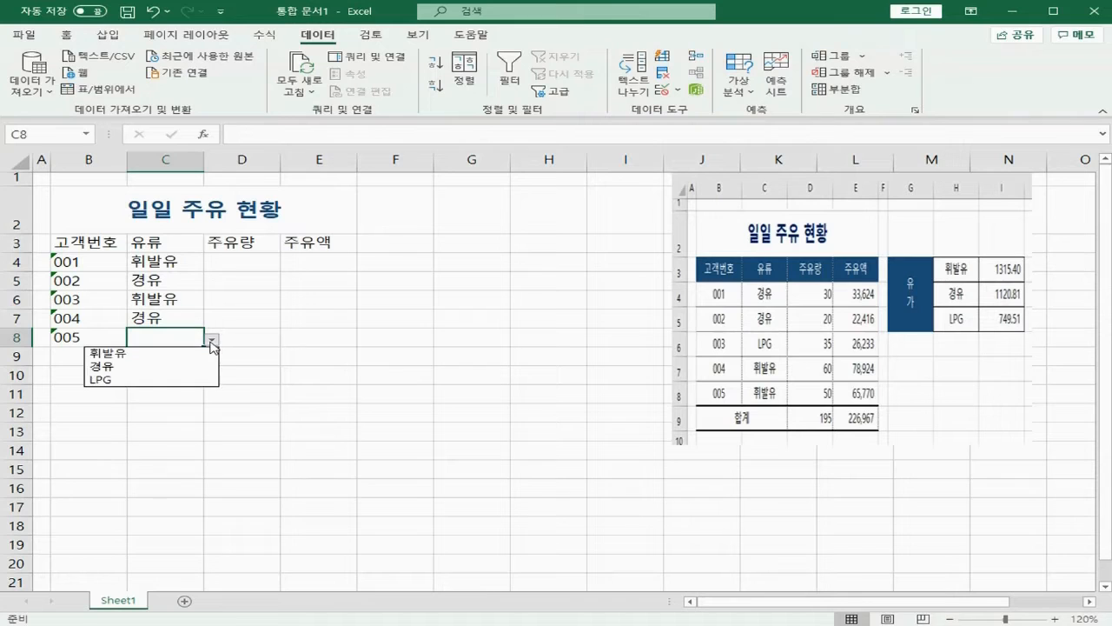
pyautogui.click(159, 379)
pyautogui.press('Return')
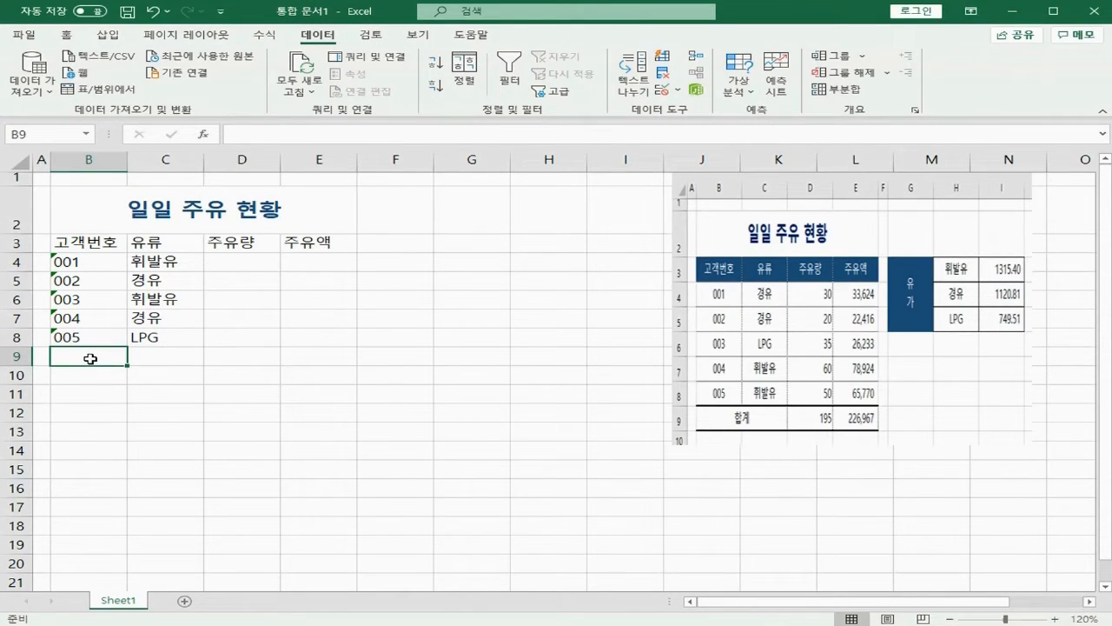
# Enter the label 합계 in B9 and merge and center it across B9:C9.
pyautogui.write('합계')
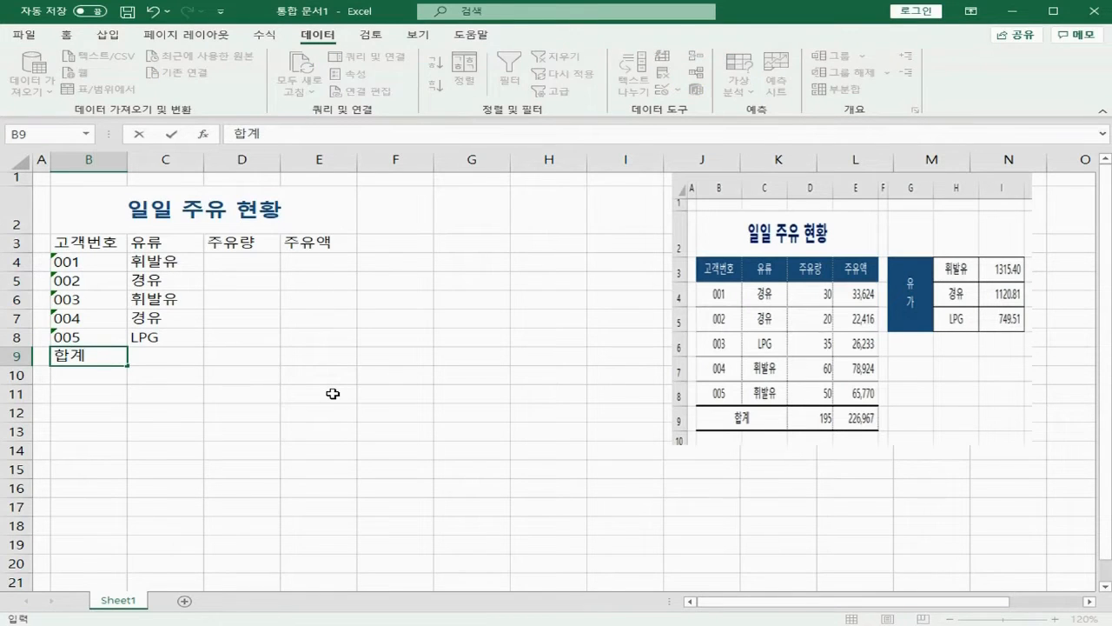
pyautogui.hotkey('ctrl', 'Return')
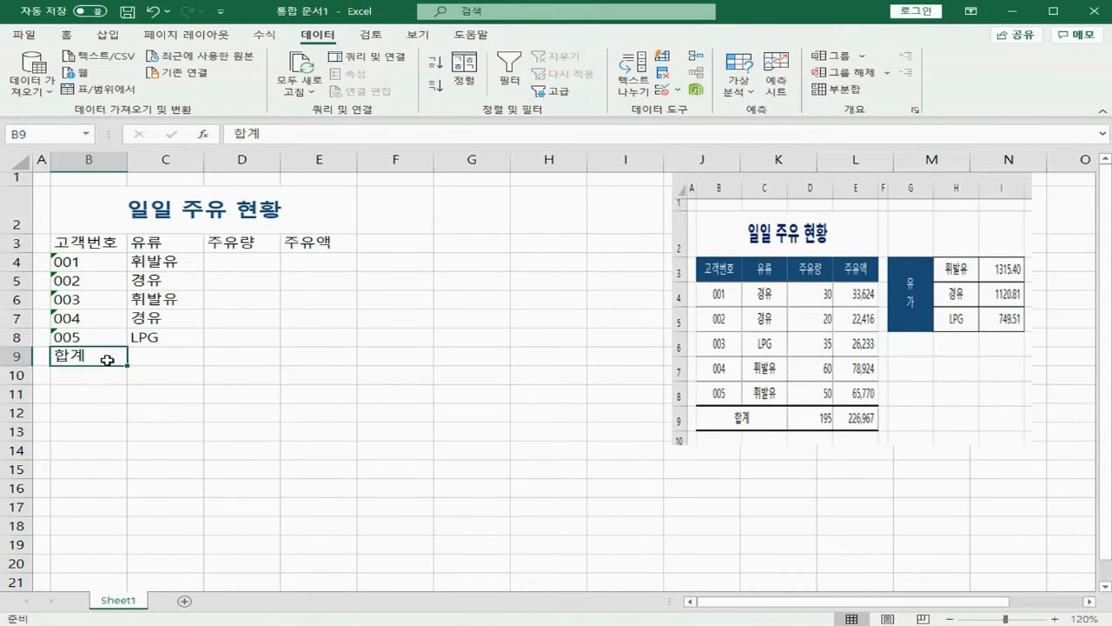
pyautogui.moveTo(107, 359); pyautogui.dragTo(143, 355)
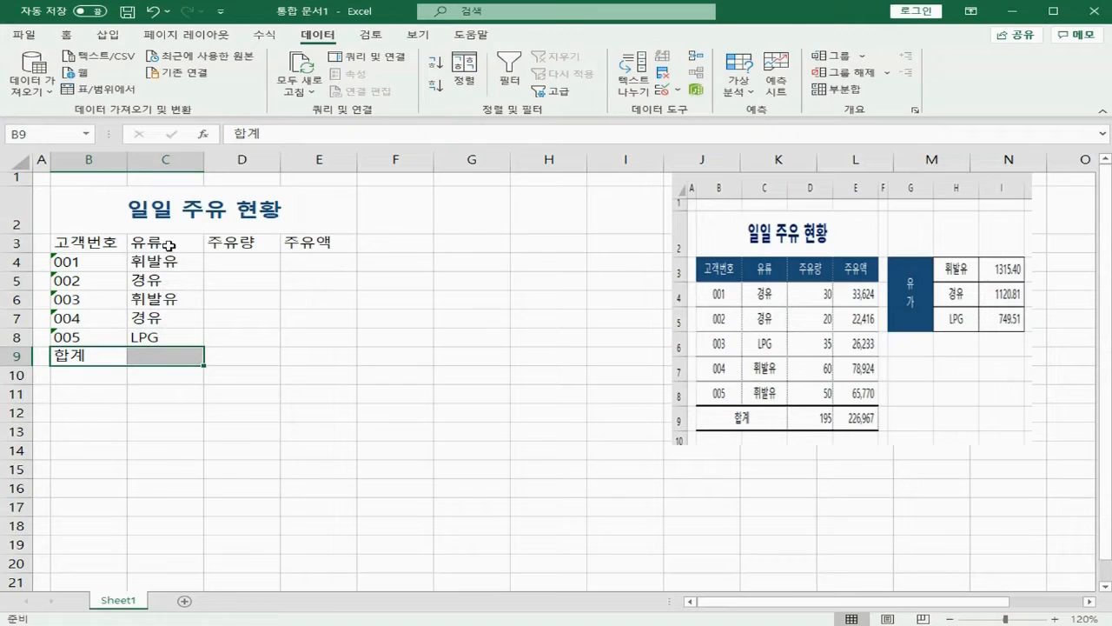
pyautogui.click(66, 41)
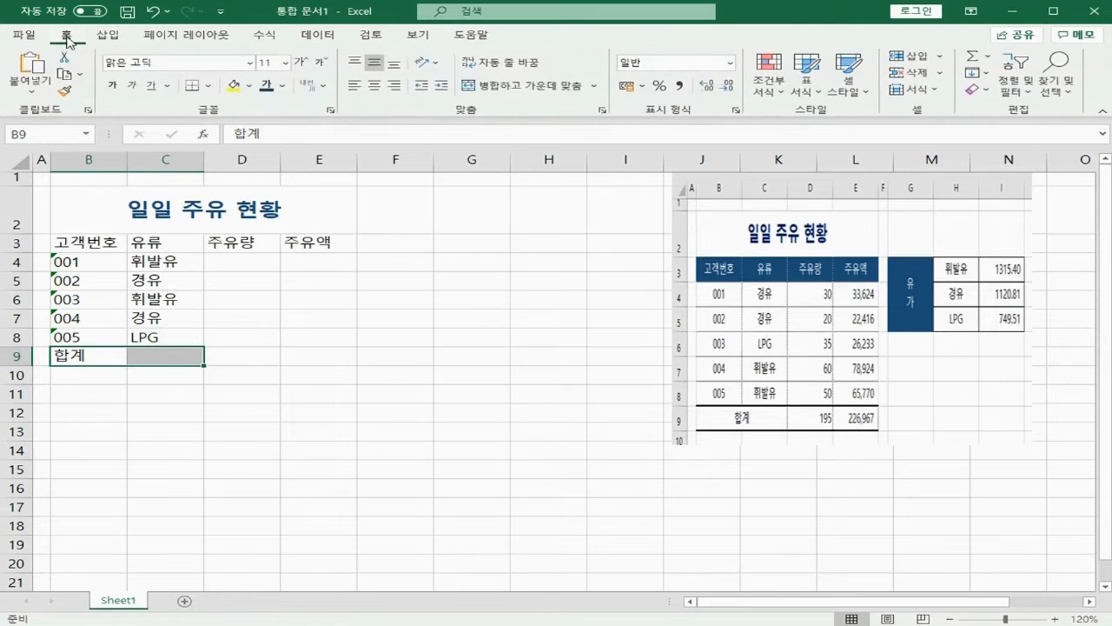
pyautogui.click(558, 90)
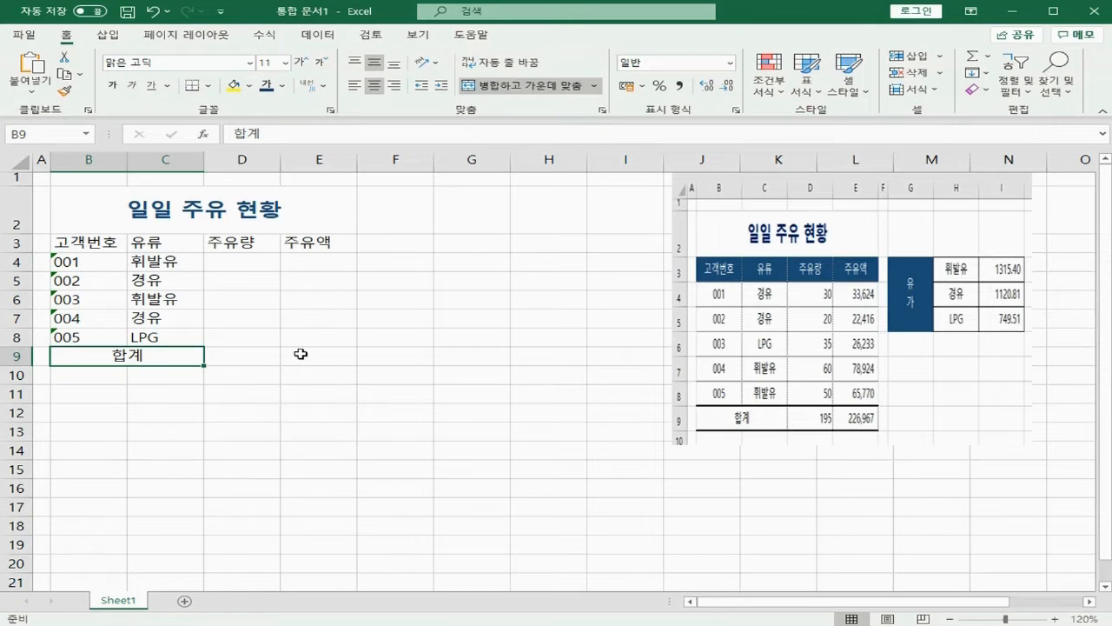
# Add inside borders in the finest line style to the table range B3:E9, without an outline.
pyautogui.click(110, 242)
pyautogui.moveTo(269, 339); pyautogui.dragTo(316, 357)
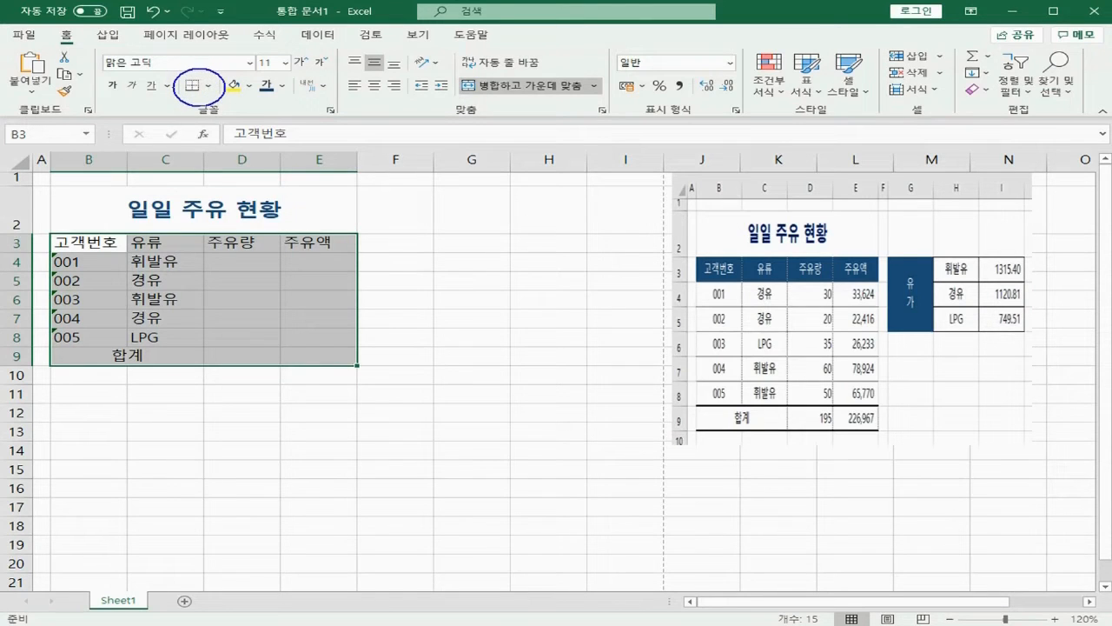
pyautogui.click(210, 86)
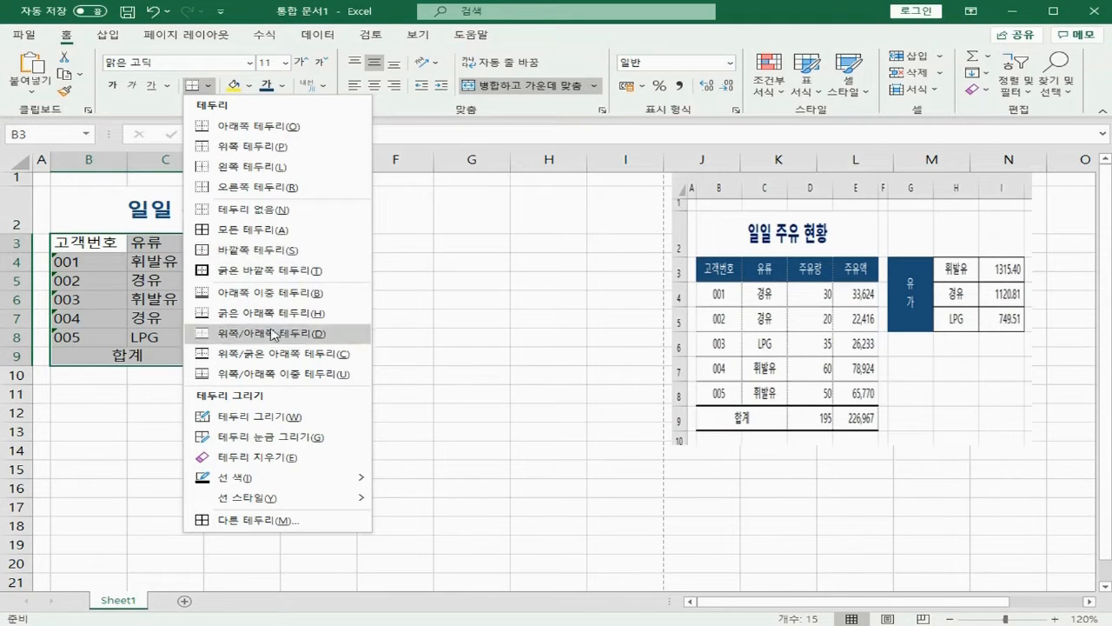
pyautogui.click(290, 522)
pyautogui.click(752, 177)
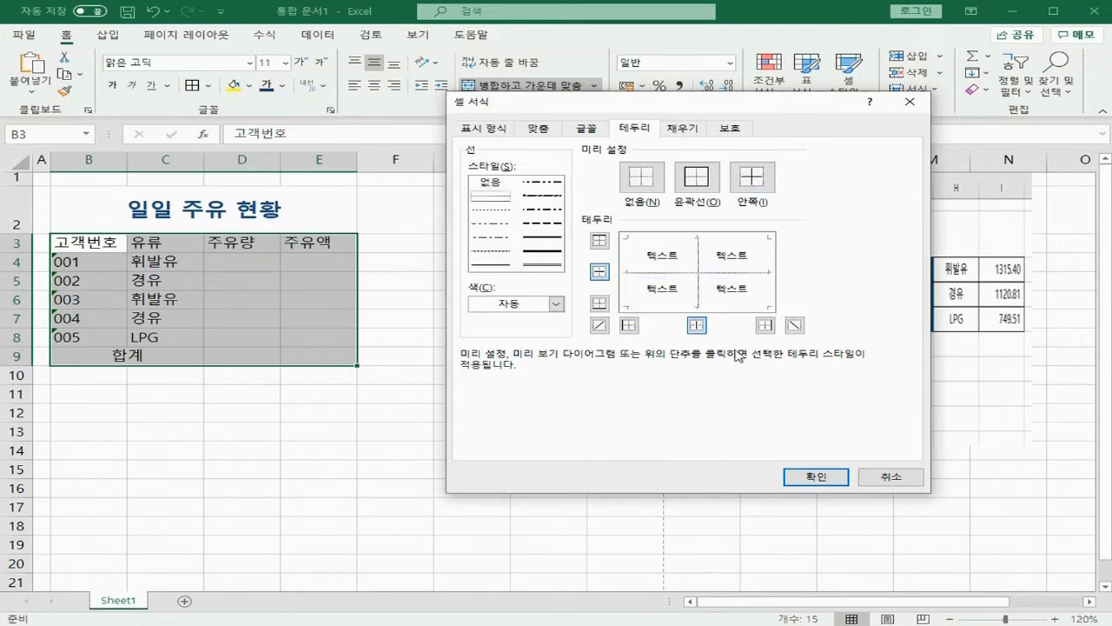
pyautogui.click(785, 479)
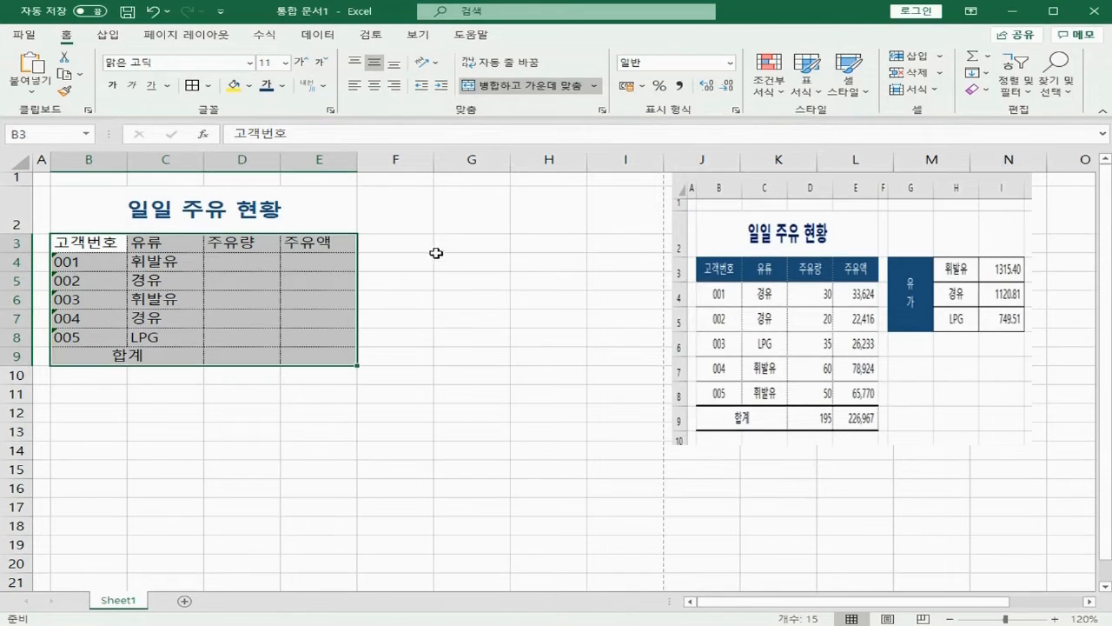
pyautogui.click(465, 245)
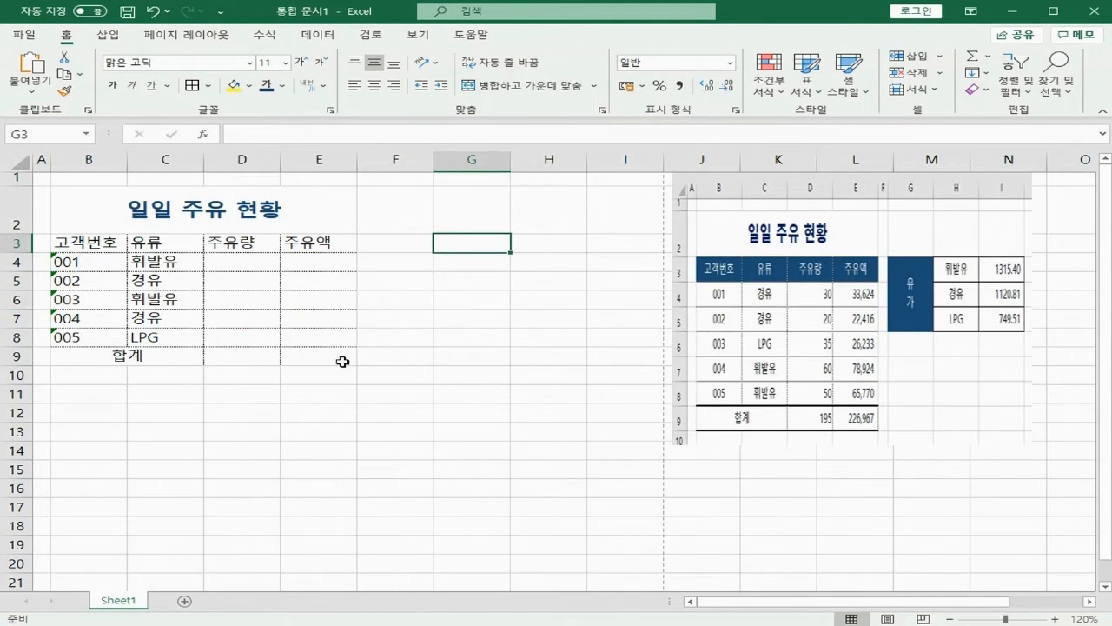
# Fill the header cells B3:E3 with the darkest theme blue and set their font color to white.
pyautogui.click(79, 246)
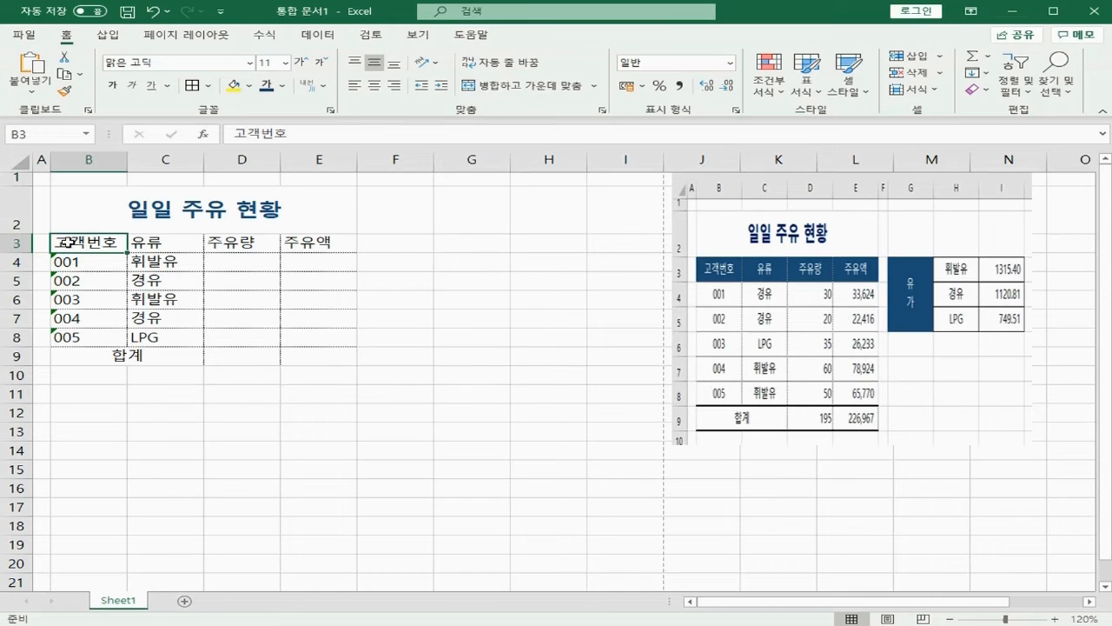
pyautogui.moveTo(72, 244); pyautogui.dragTo(313, 245)
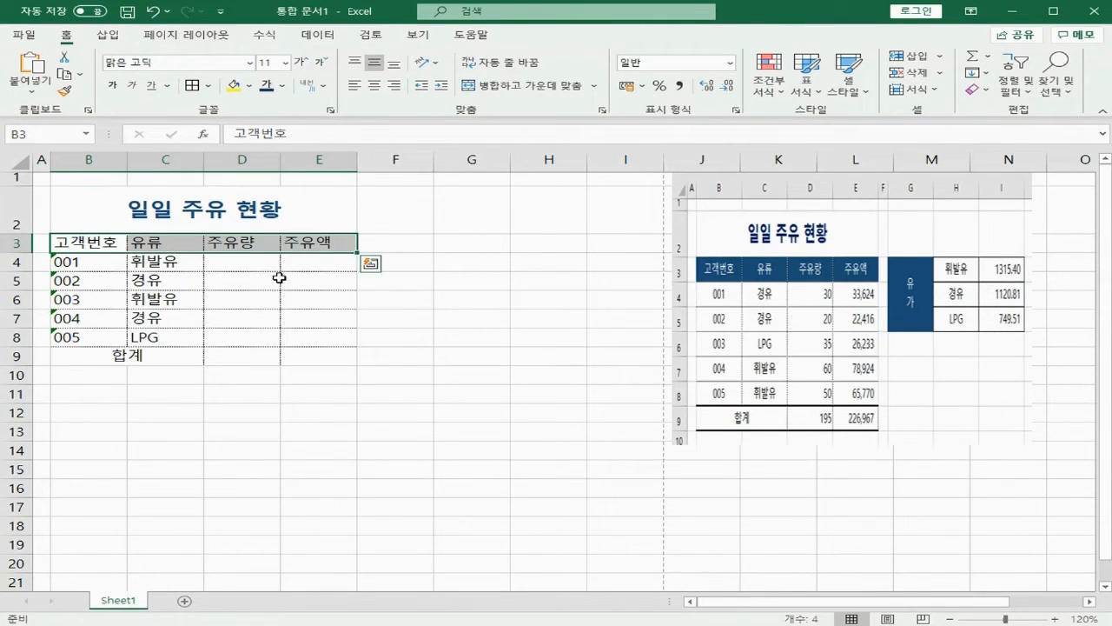
pyautogui.click(249, 85)
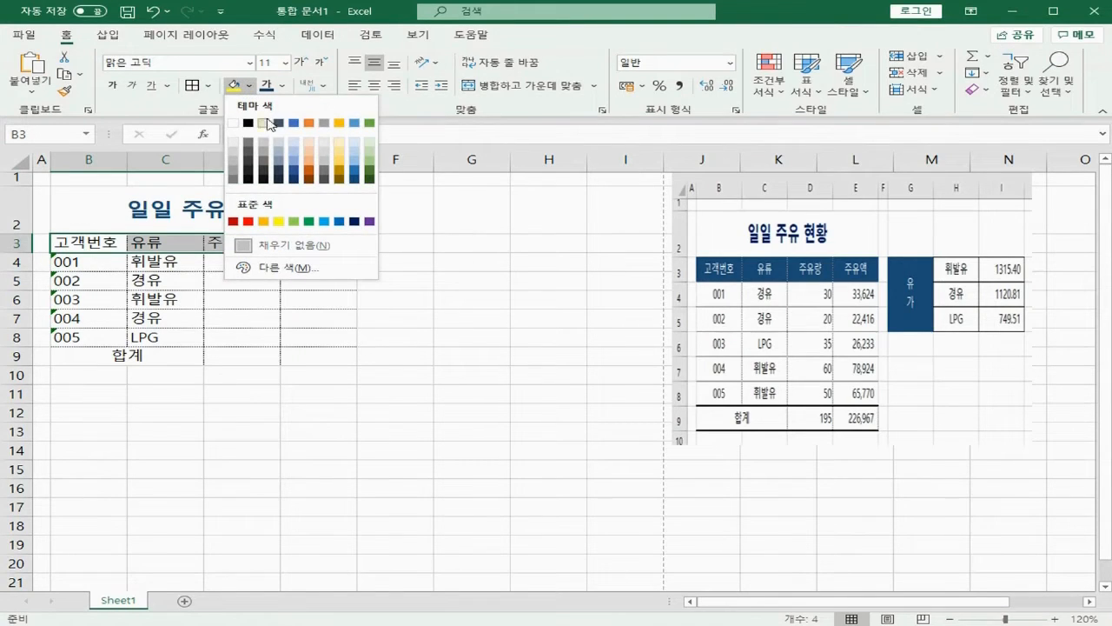
pyautogui.click(356, 177)
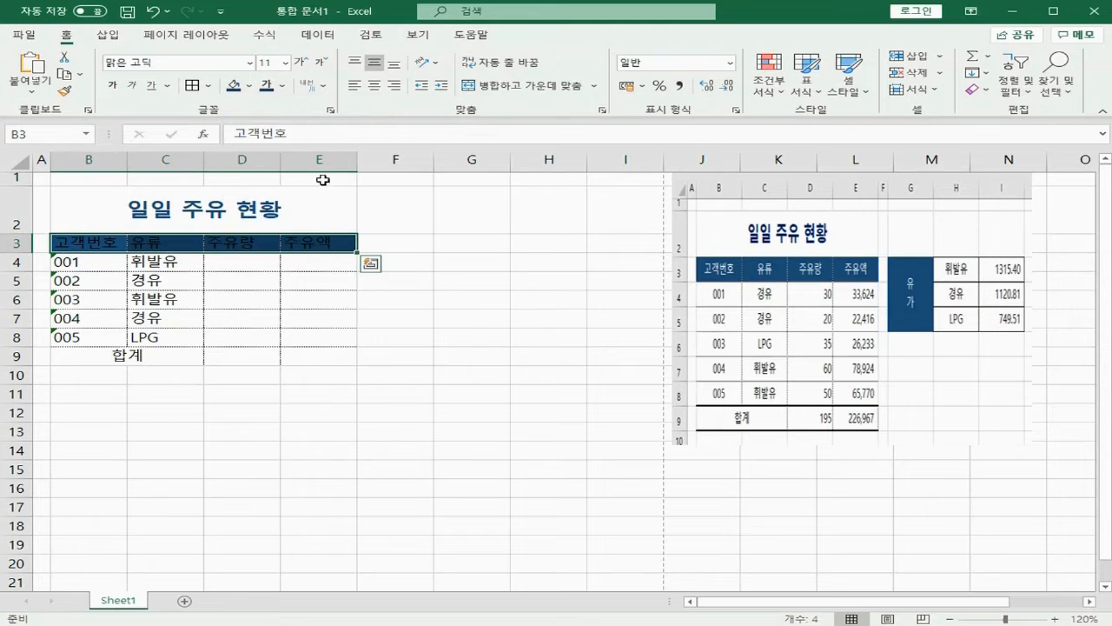
pyautogui.click(281, 85)
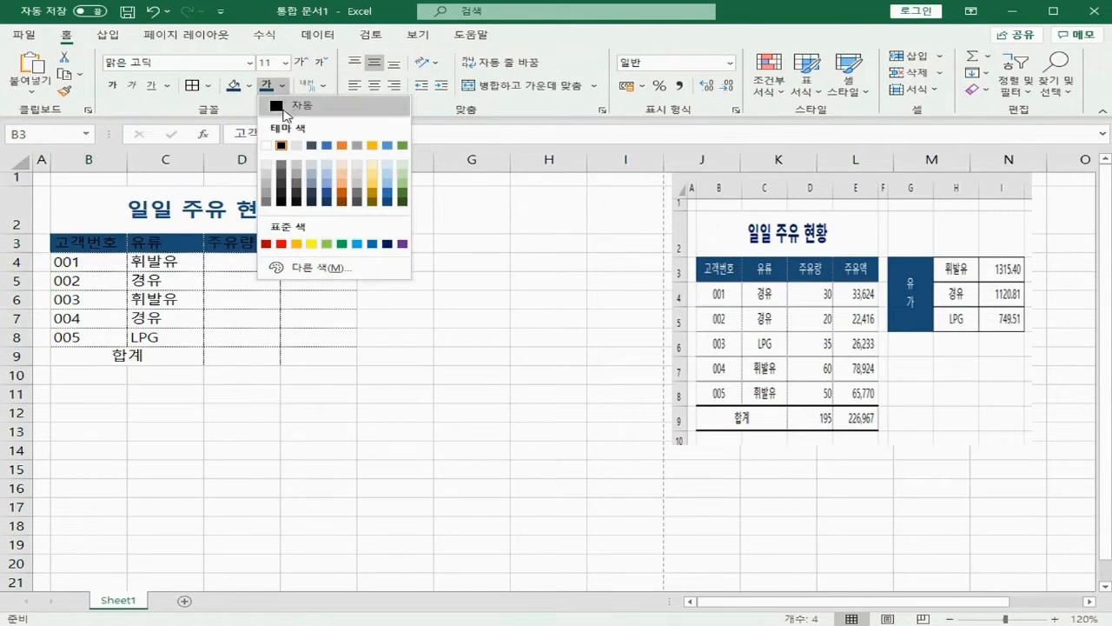
pyautogui.click(267, 146)
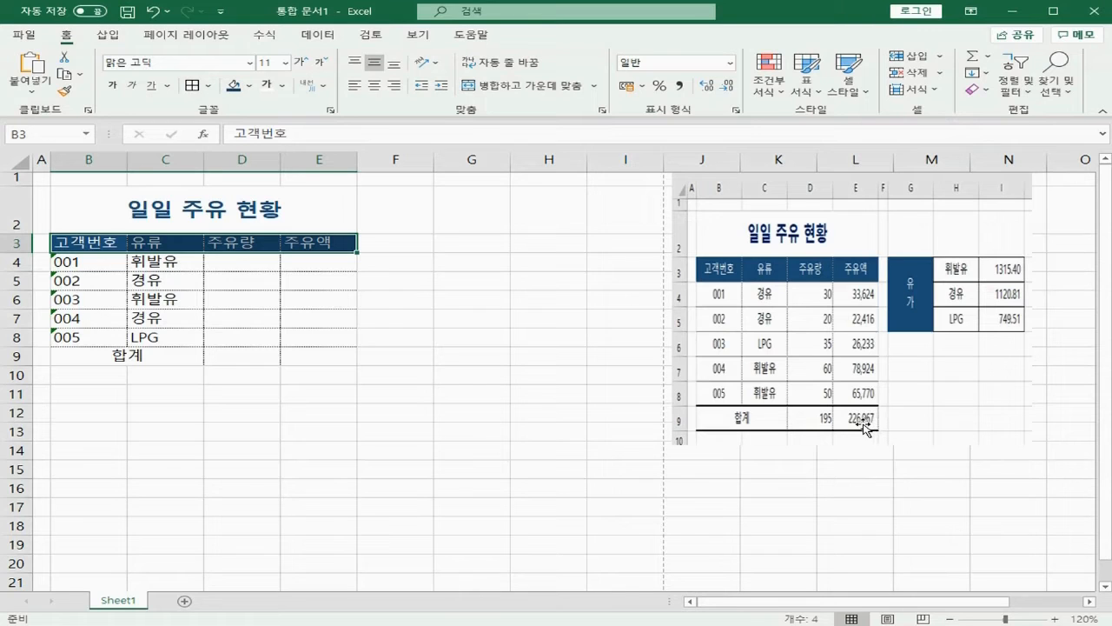
# Give the 합계 row B9:E9 thicker solid top and bottom borders.
pyautogui.moveTo(96, 359); pyautogui.dragTo(293, 356)
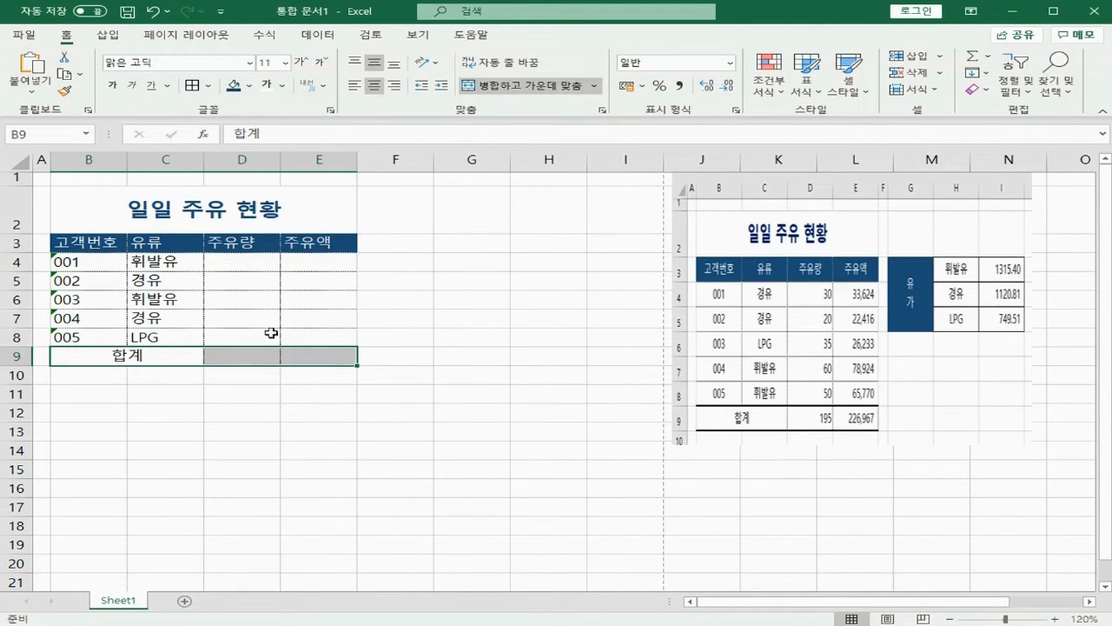
pyautogui.click(211, 87)
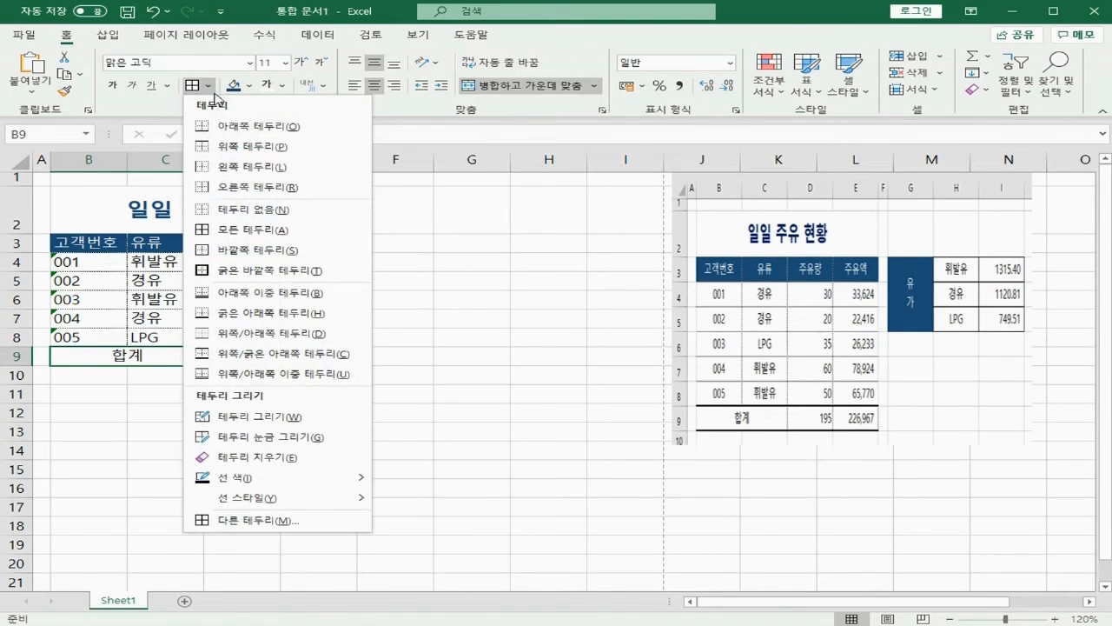
pyautogui.click(243, 522)
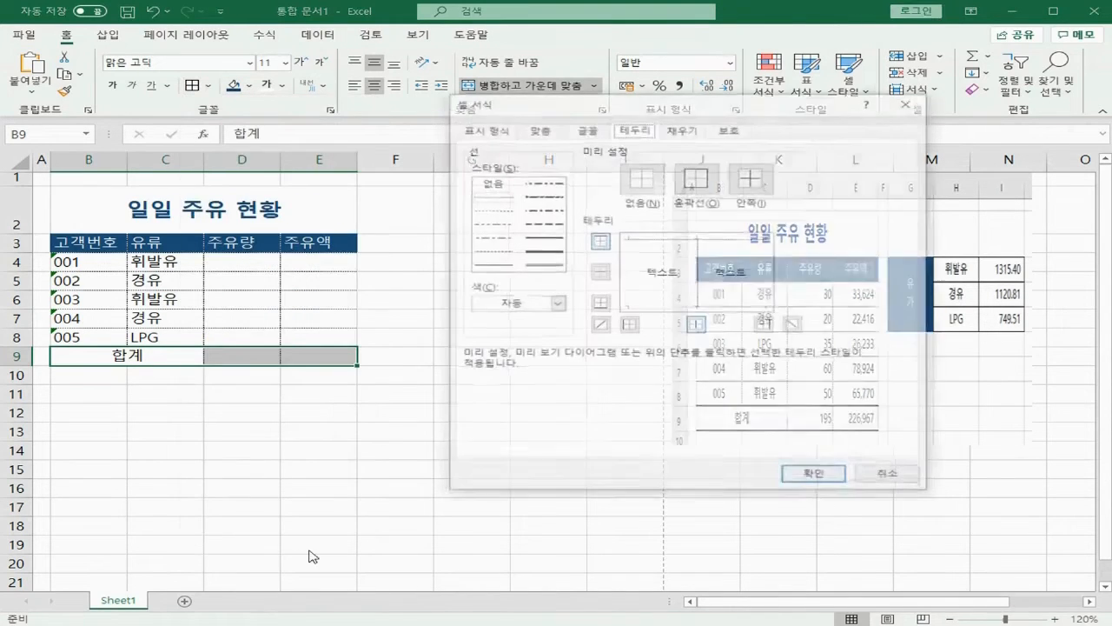
pyautogui.click(539, 240)
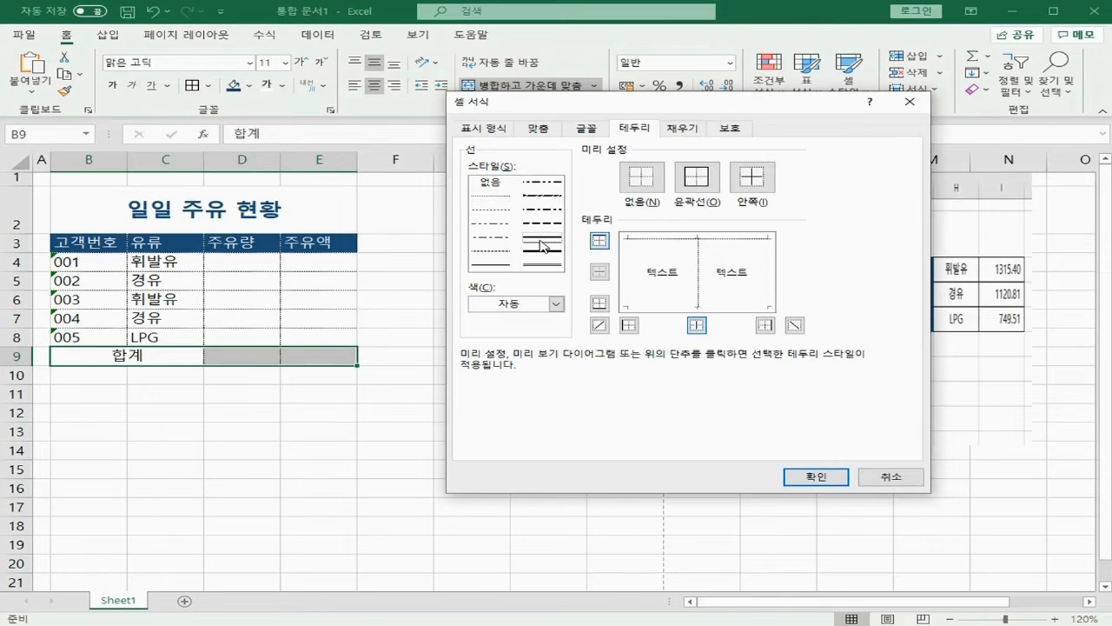
pyautogui.click(660, 239)
pyautogui.click(668, 308)
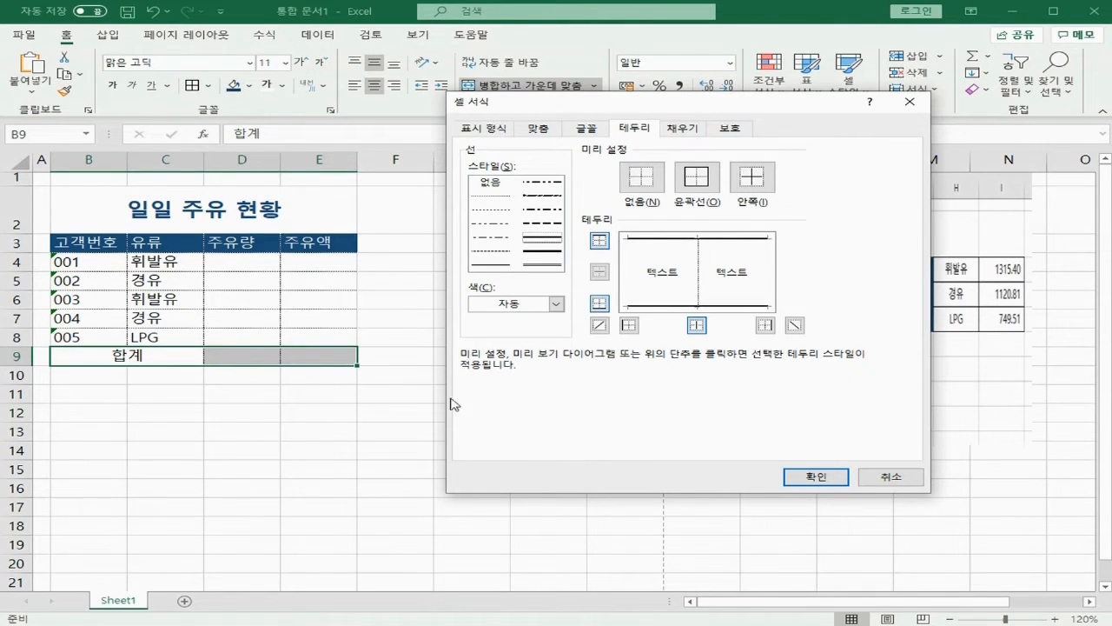
pyautogui.click(814, 477)
pyautogui.click(467, 263)
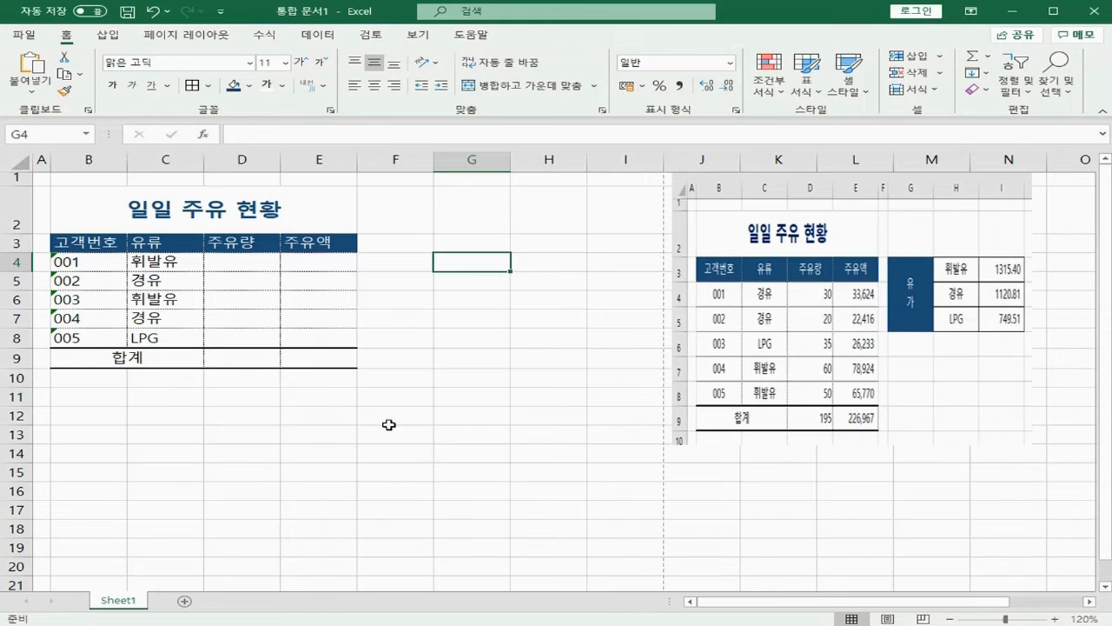
# Widen columns B through E equally and increase the height of rows 3 through 9.
pyautogui.click(92, 162)
pyautogui.moveTo(91, 163); pyautogui.dragTo(320, 159)
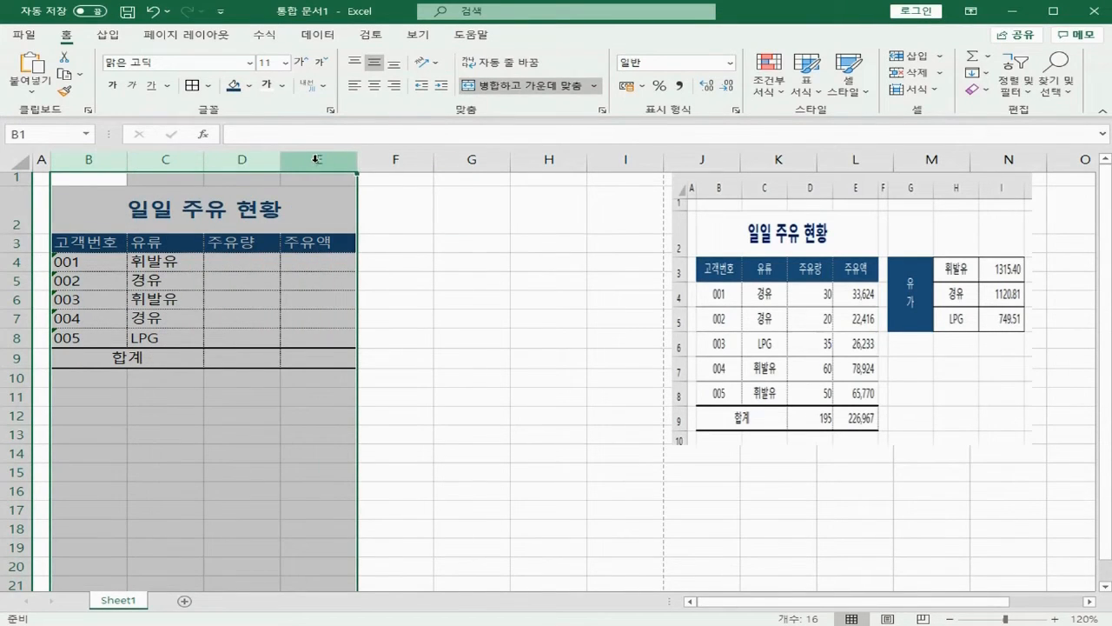
pyautogui.moveTo(126, 161); pyautogui.dragTo(137, 162)
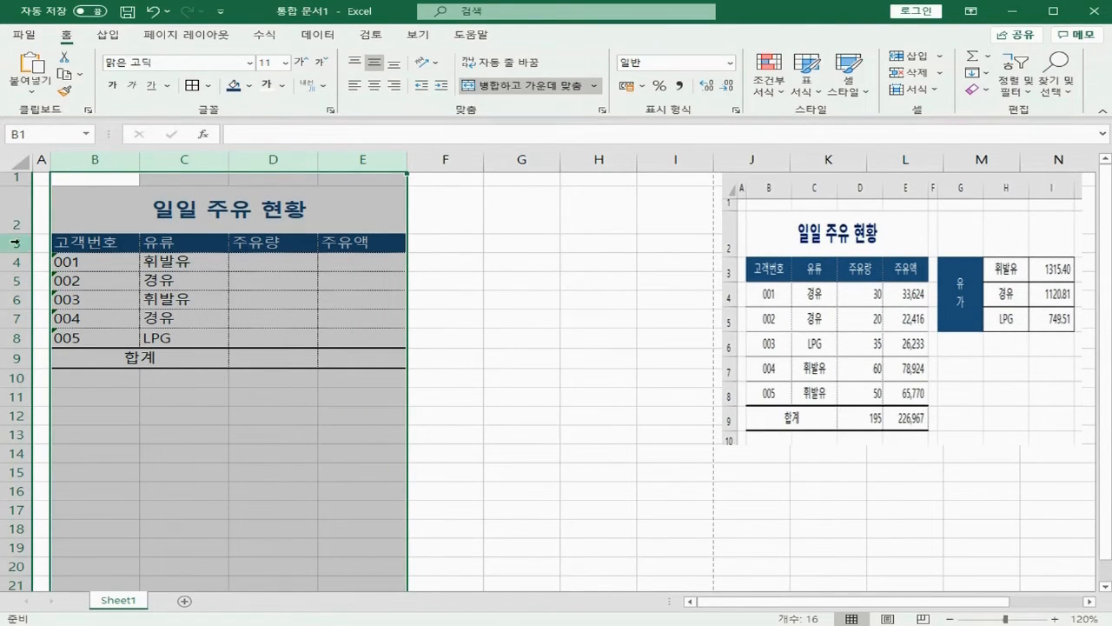
pyautogui.moveTo(16, 243); pyautogui.dragTo(9, 359)
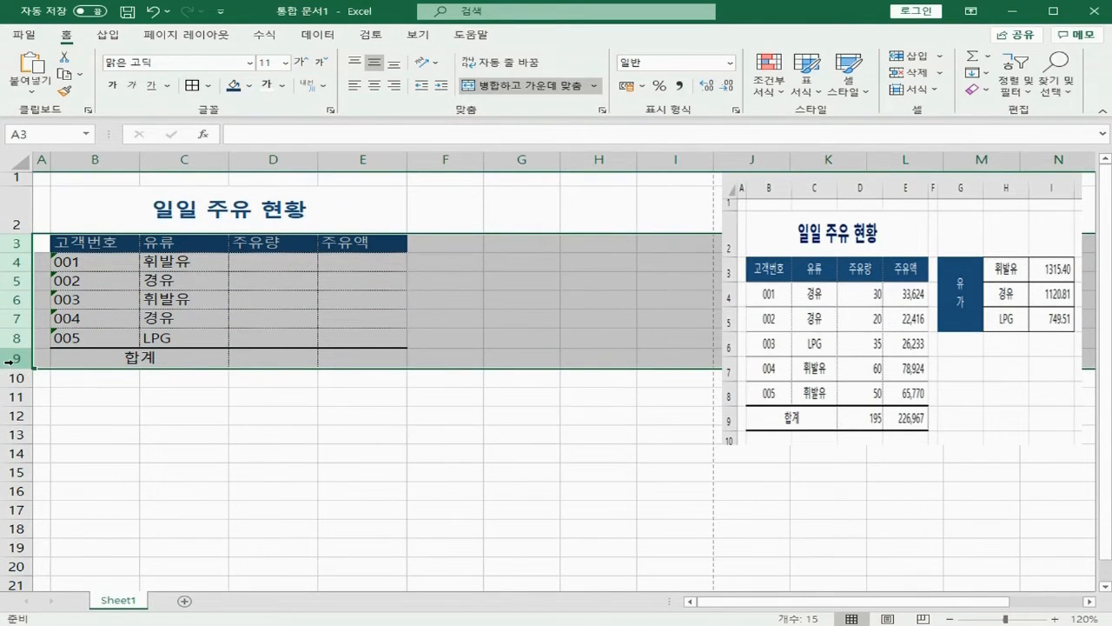
pyautogui.moveTo(20, 271); pyautogui.dragTo(22, 278)
pyautogui.click(124, 461)
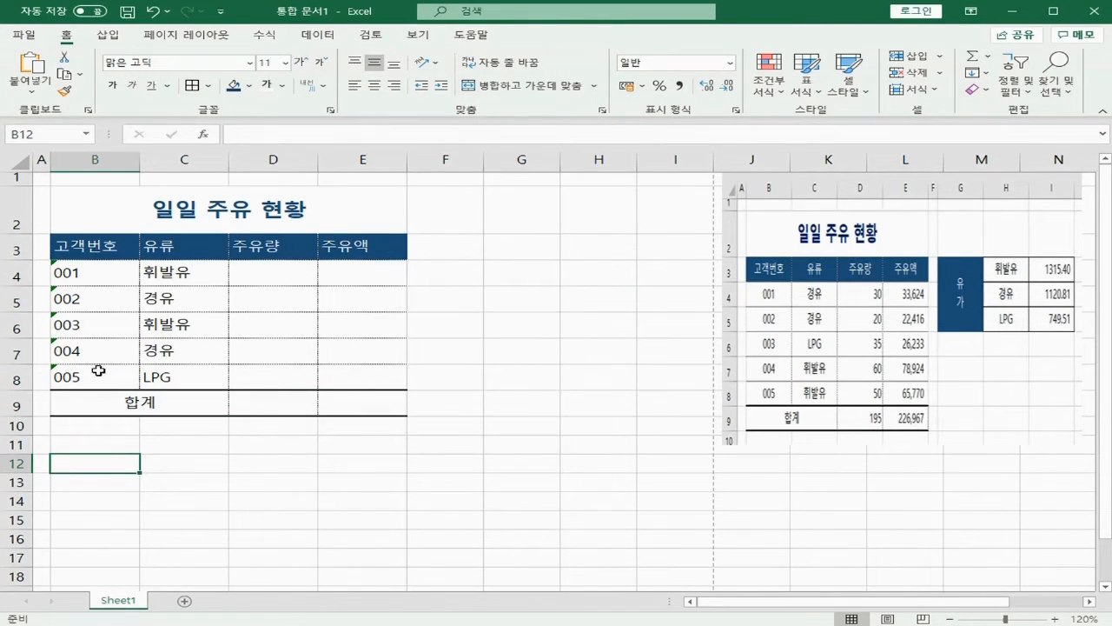
# Ignore the number-stored-as-text errors on the customer numbers in B4:B8.
pyautogui.click(81, 272)
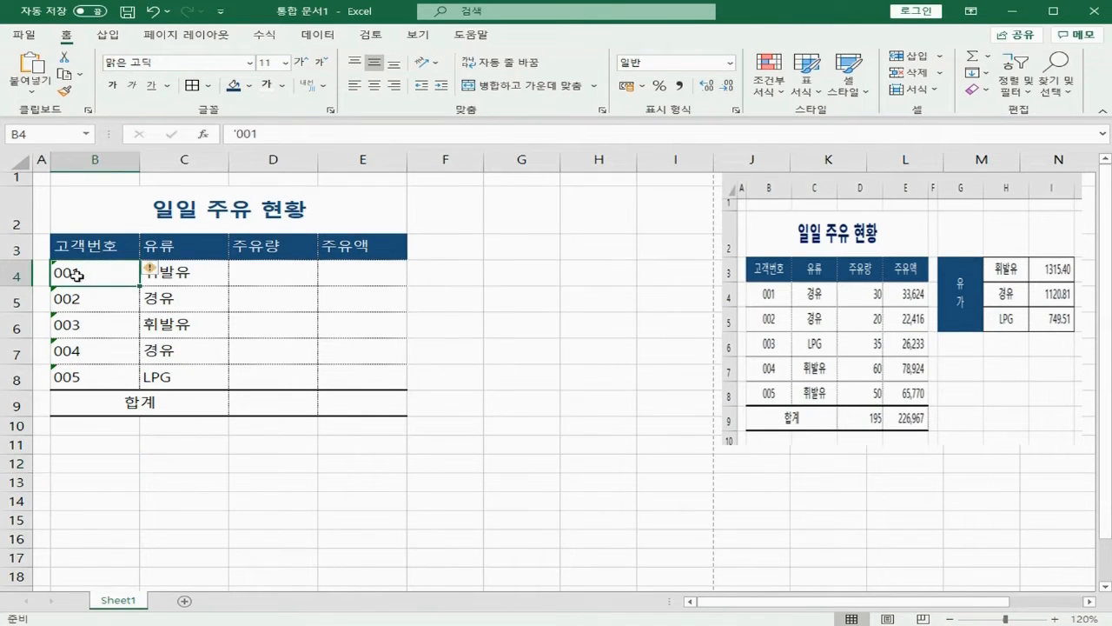
pyautogui.click(156, 275)
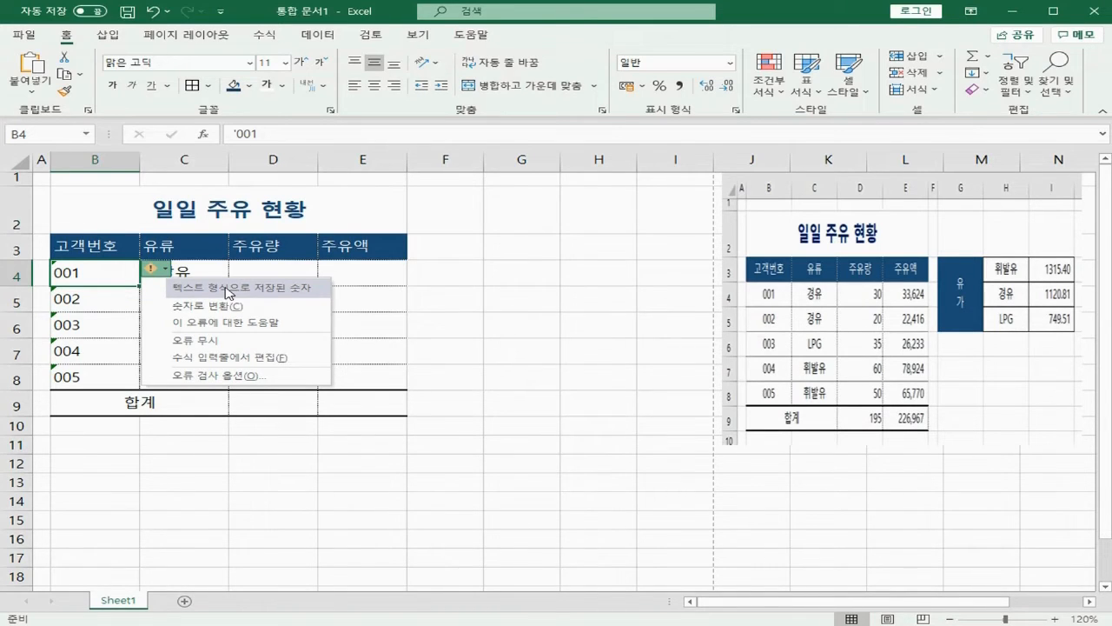
pyautogui.click(223, 343)
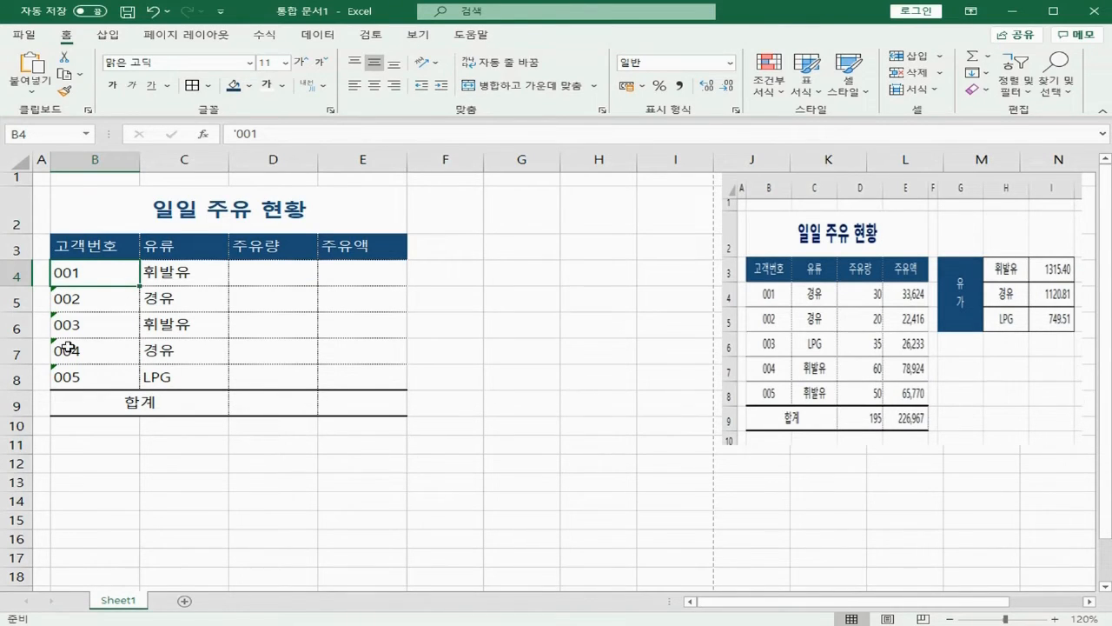
pyautogui.moveTo(87, 295); pyautogui.dragTo(89, 380)
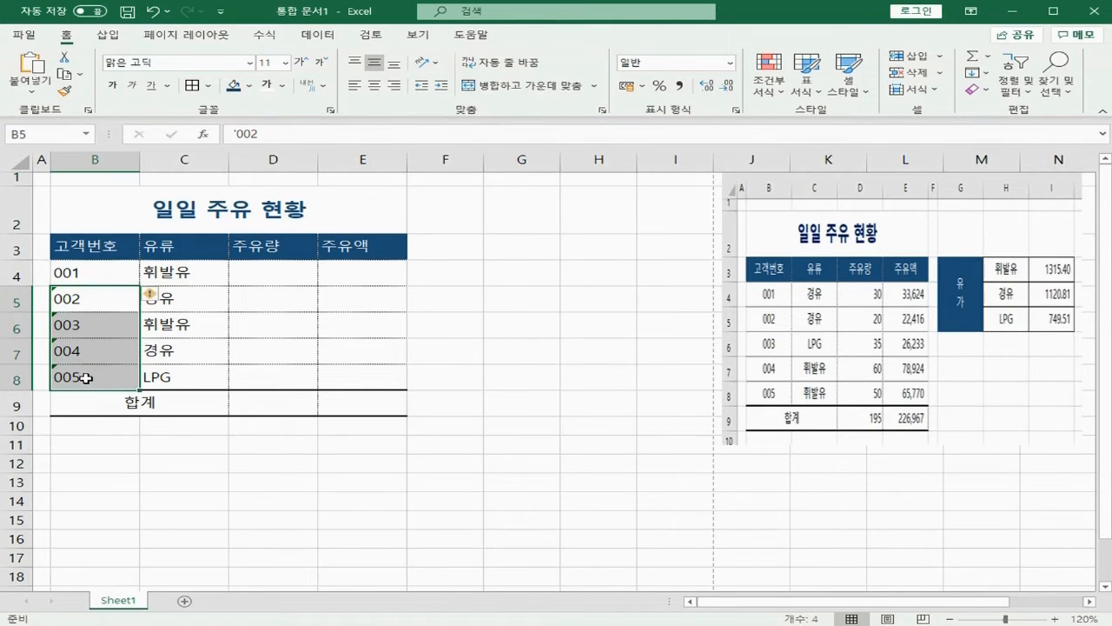
pyautogui.click(152, 297)
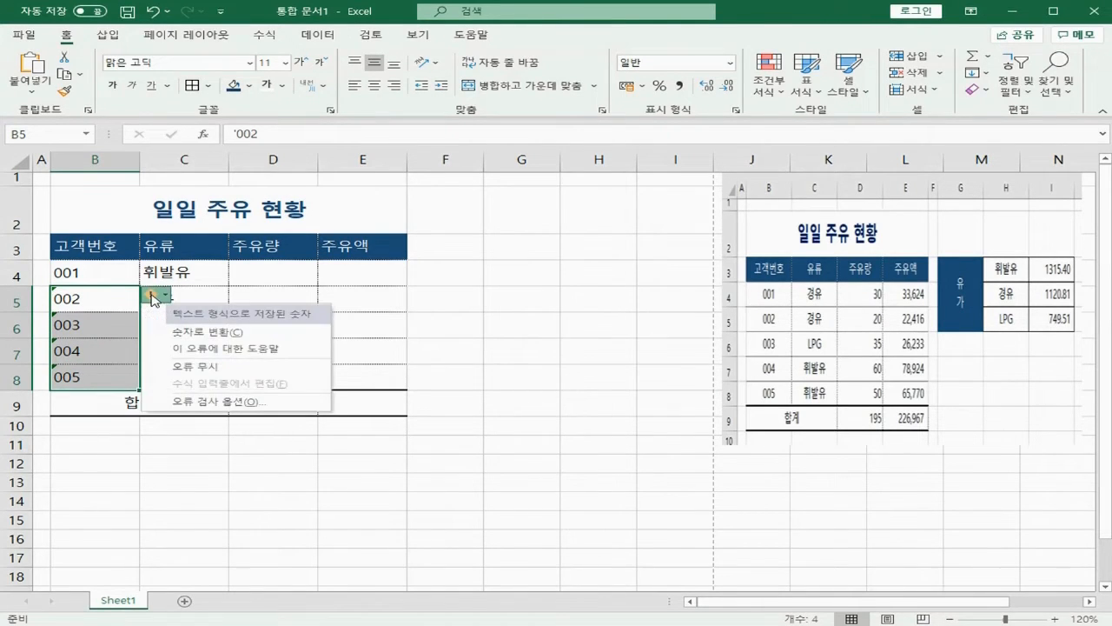
pyautogui.click(183, 369)
pyautogui.click(179, 448)
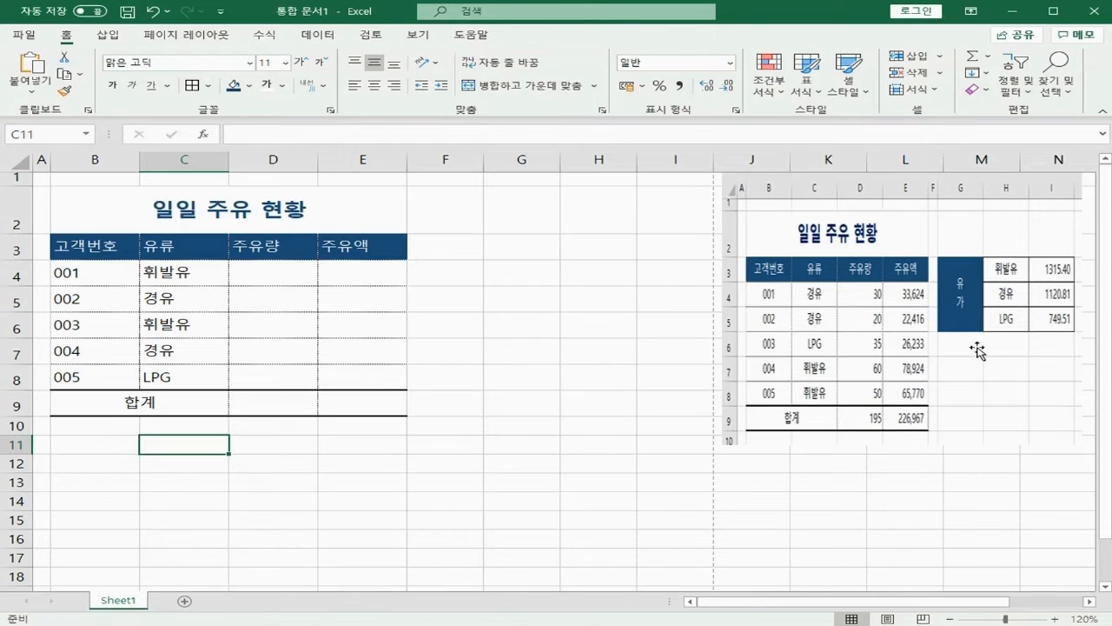
# Narrow column F to a thin spacer and enter the label 유가 in G3.
pyautogui.click(522, 247)
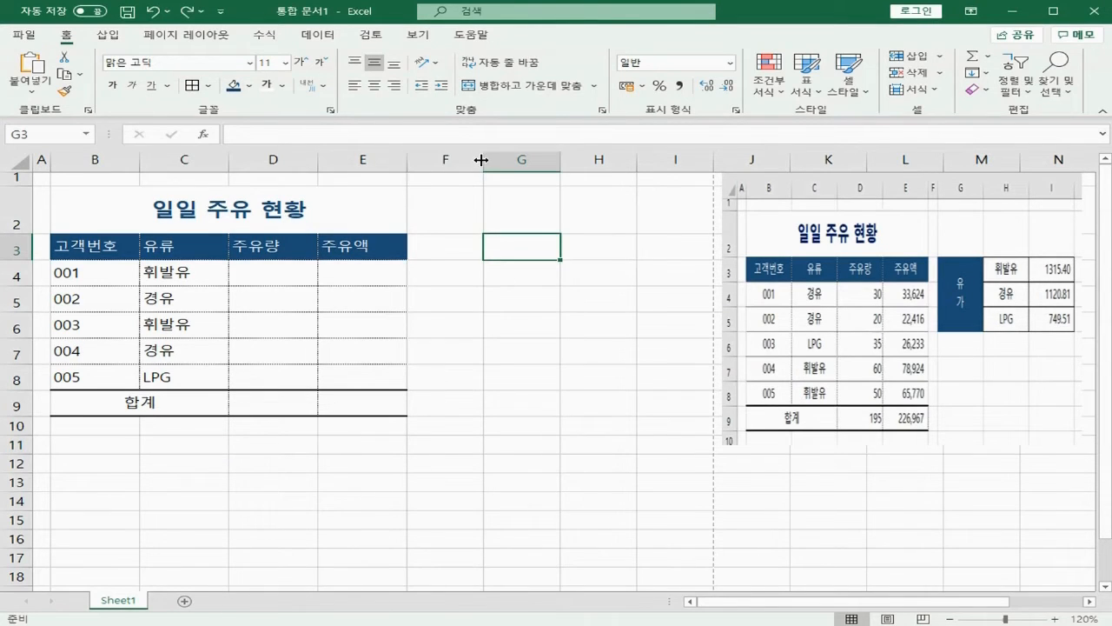
pyautogui.moveTo(483, 159); pyautogui.dragTo(440, 160)
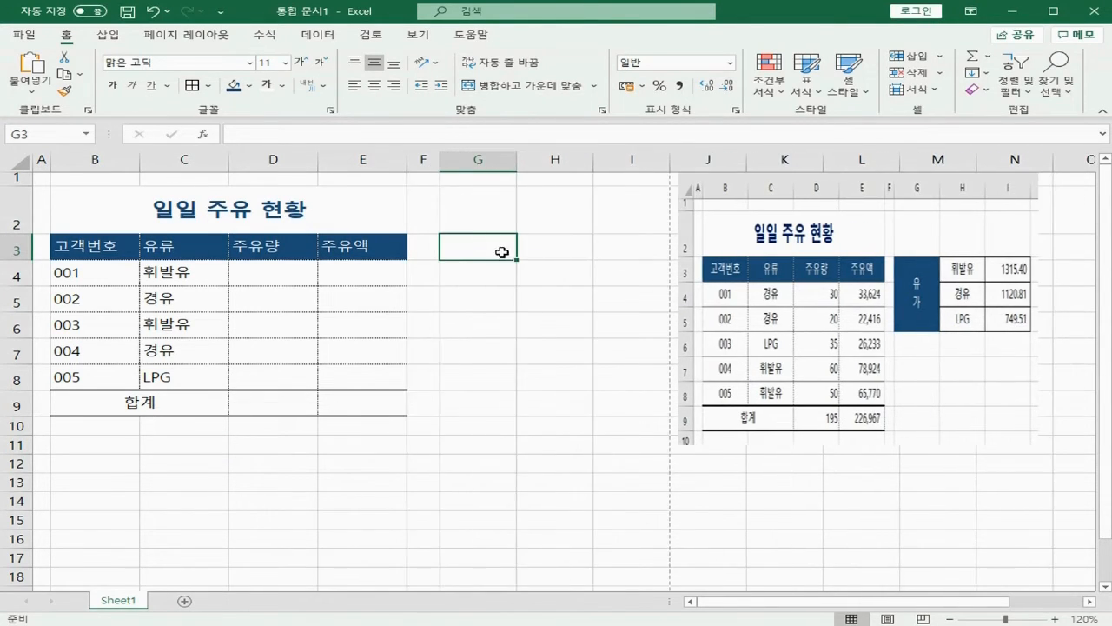
pyautogui.write('유가')
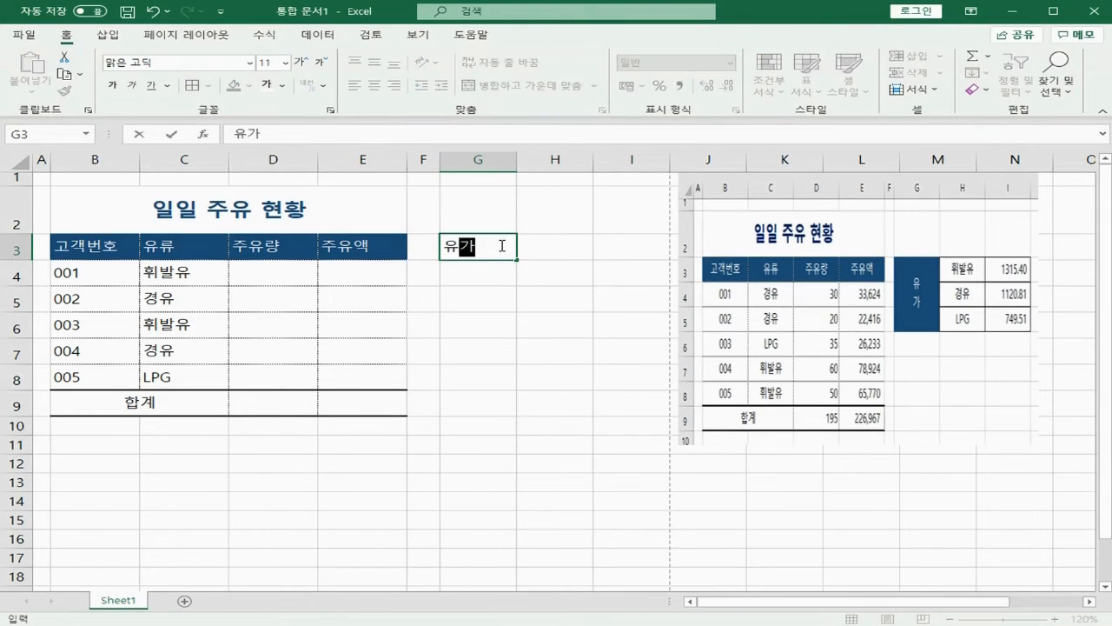
pyautogui.press('Return')
# Merge and center G3:G5 and set the orientation of the 유가 label to vertical text (세로 쓰기).
pyautogui.moveTo(500, 246); pyautogui.dragTo(484, 296)
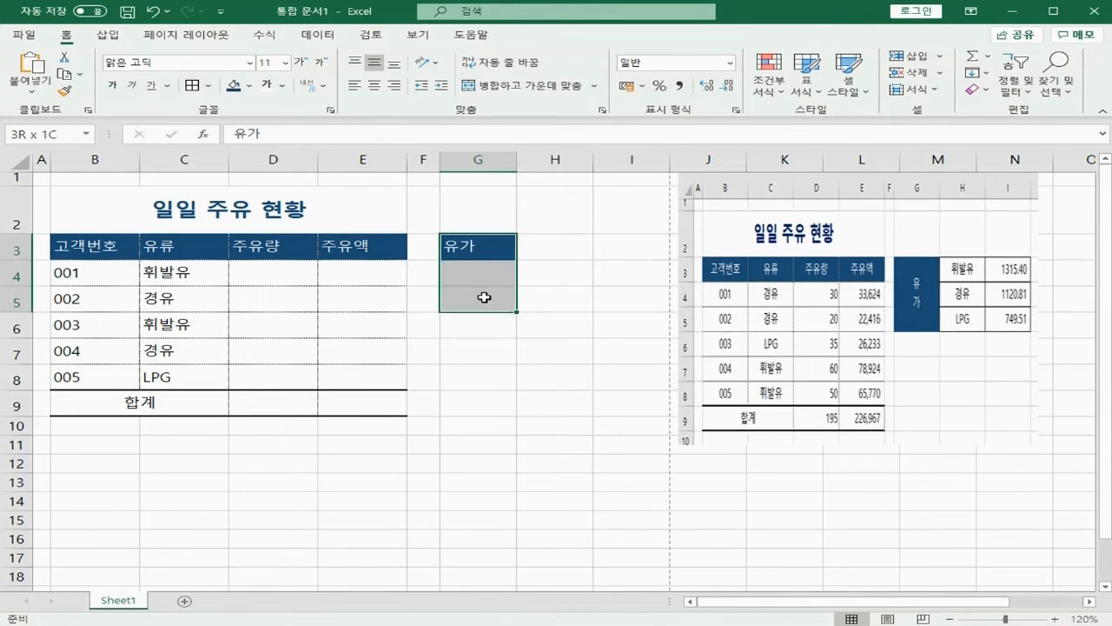
pyautogui.click(538, 87)
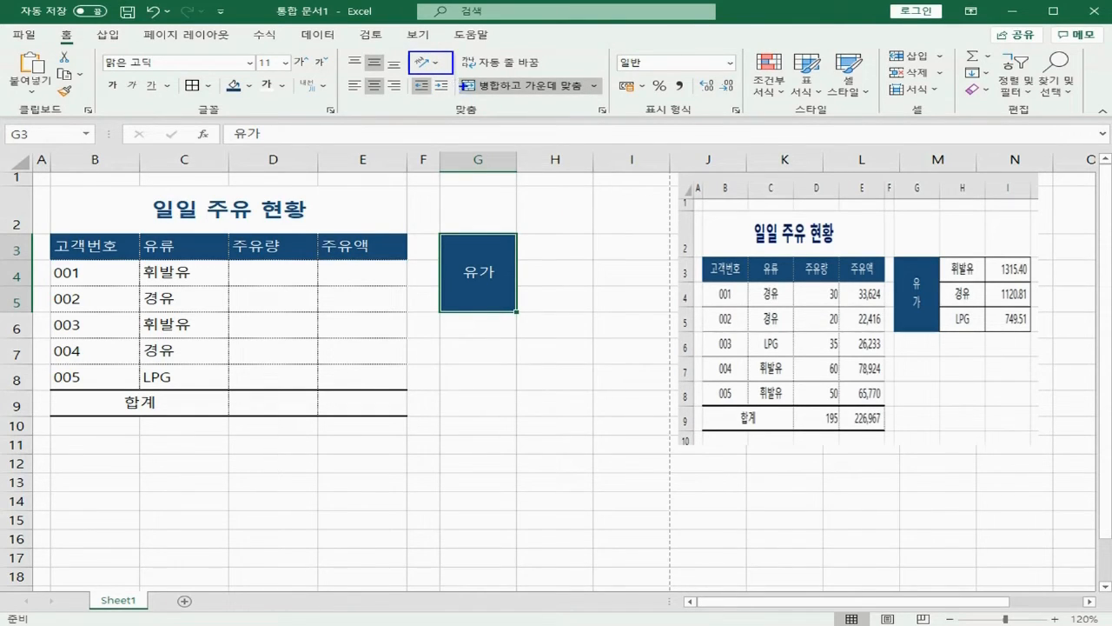
pyautogui.click(434, 63)
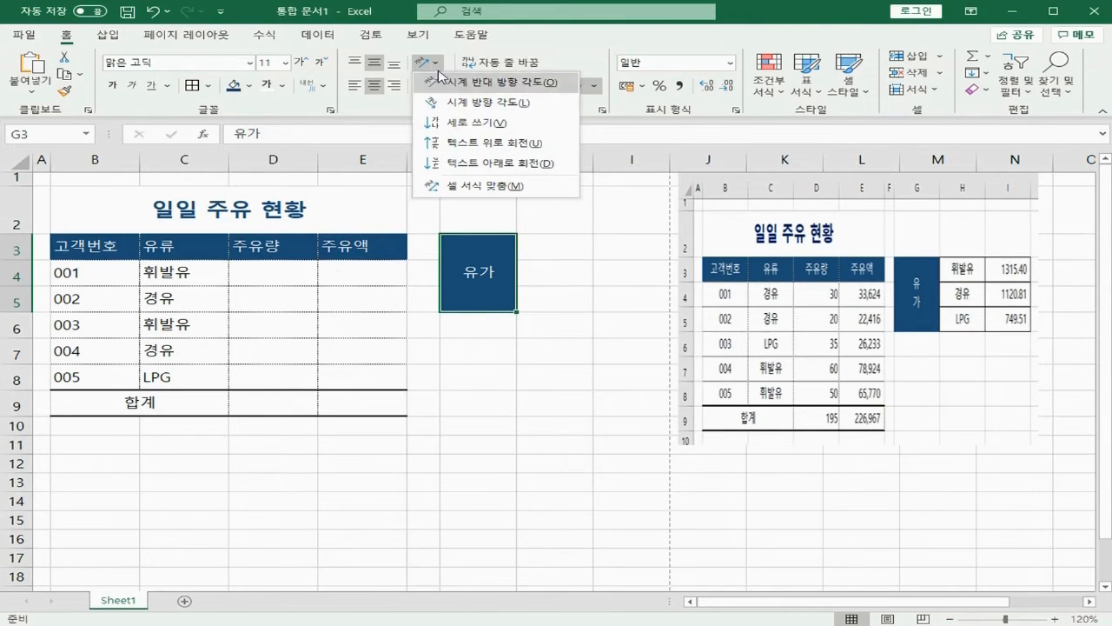
pyautogui.click(470, 123)
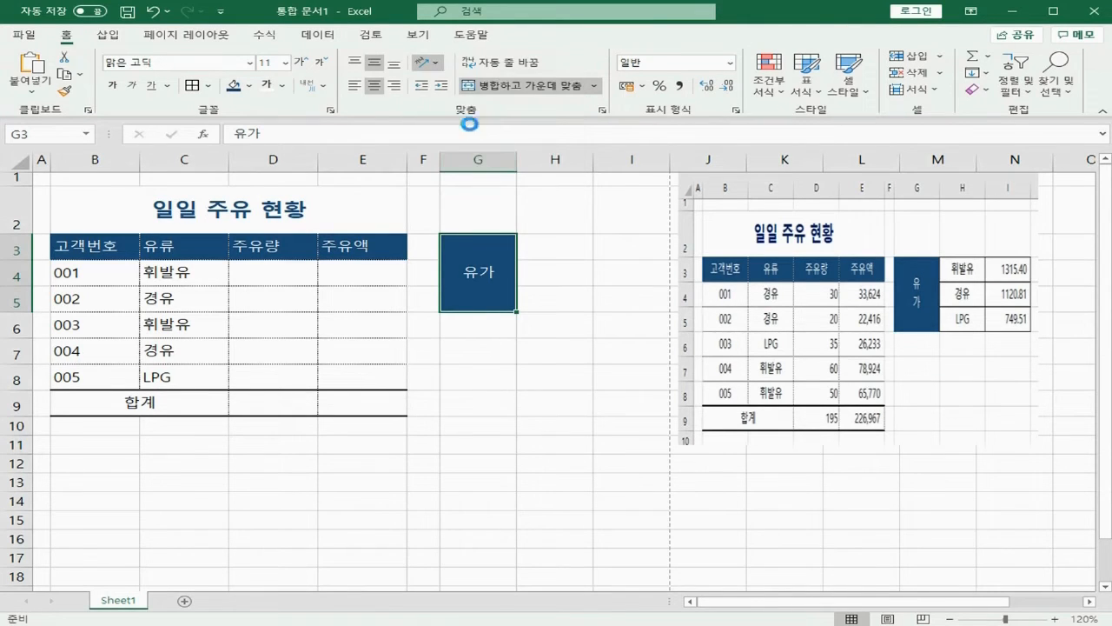
pyautogui.click(531, 406)
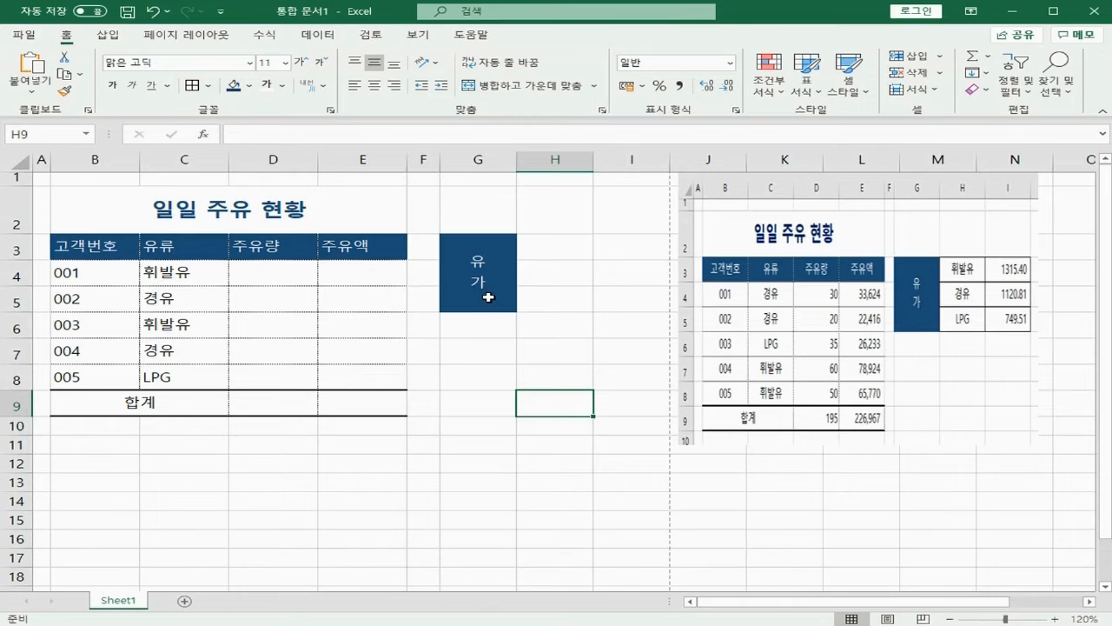
# Enter the fuel names and unit prices in H3:I5: 휘발유 1315.4, 경유 1120.81 and LPG 749.51.
pyautogui.click(483, 262)
pyautogui.click(553, 244)
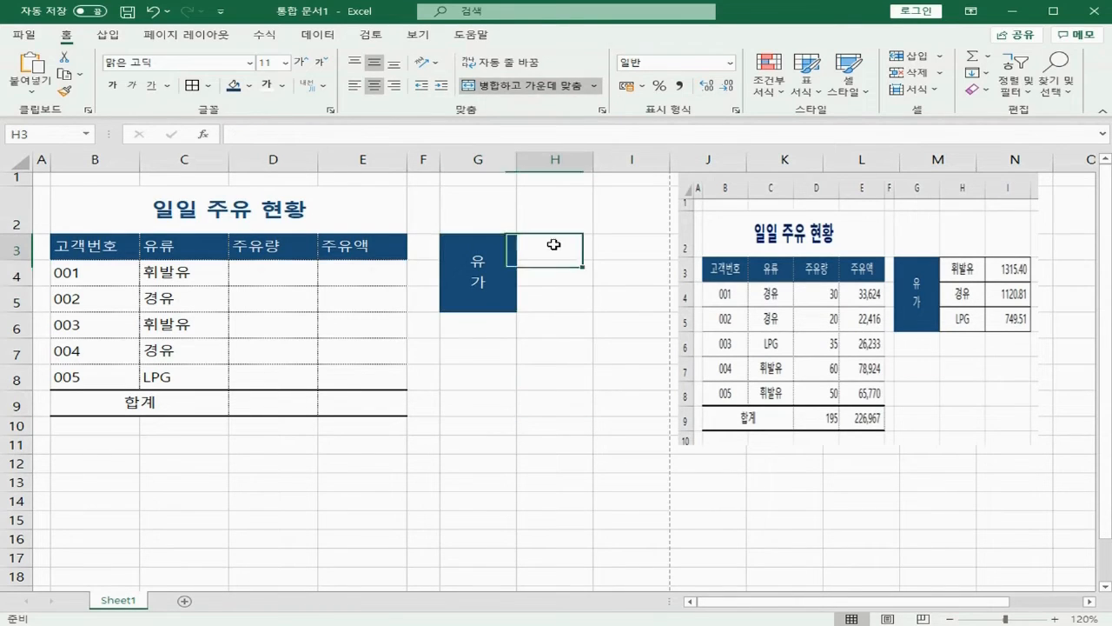
pyautogui.write('휘발유')
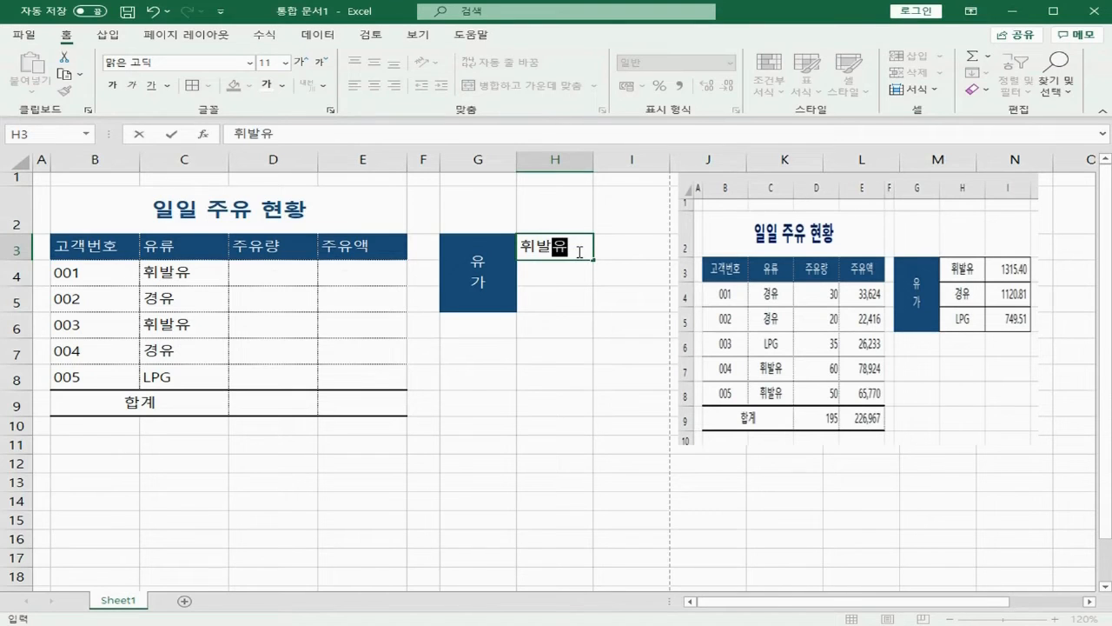
pyautogui.press('Tab')
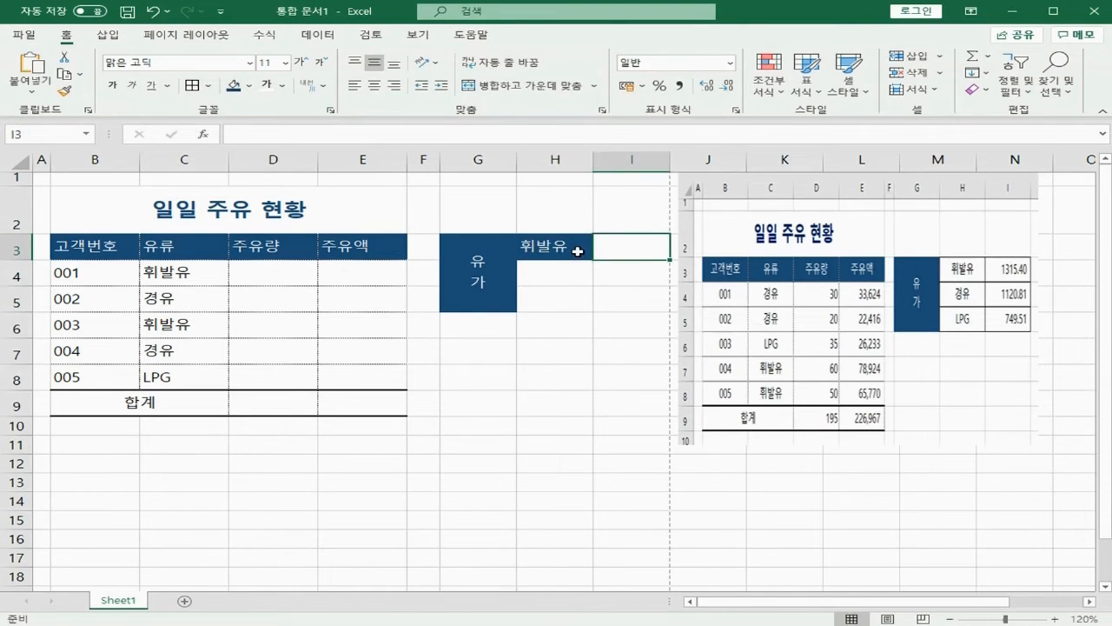
pyautogui.write('1315.4')
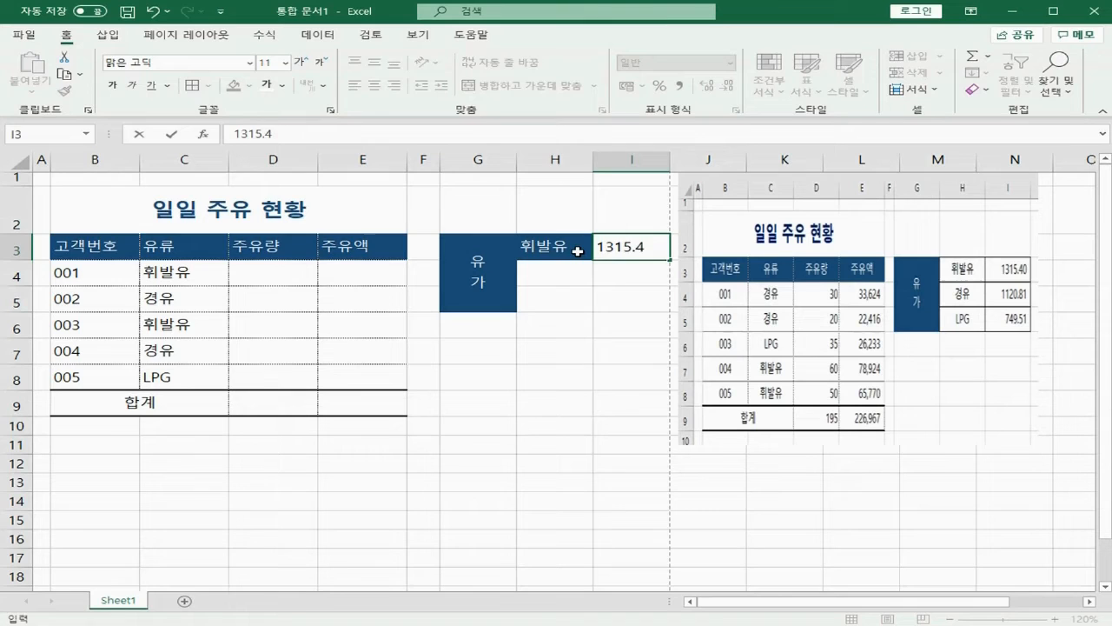
pyautogui.press('Return')
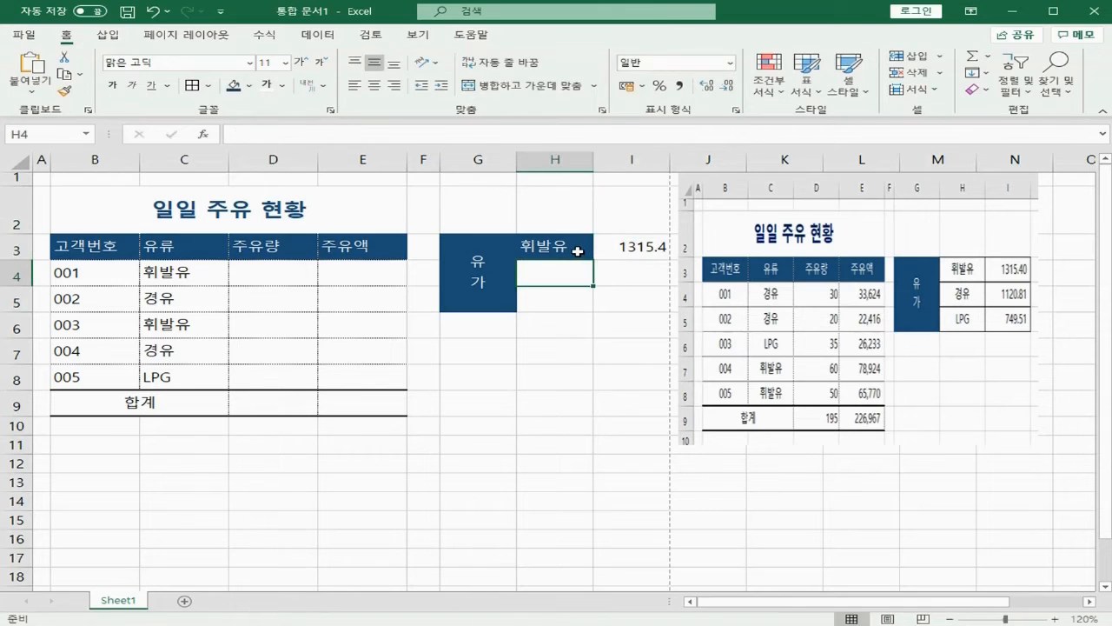
pyautogui.write('경유')
pyautogui.press('Tab')
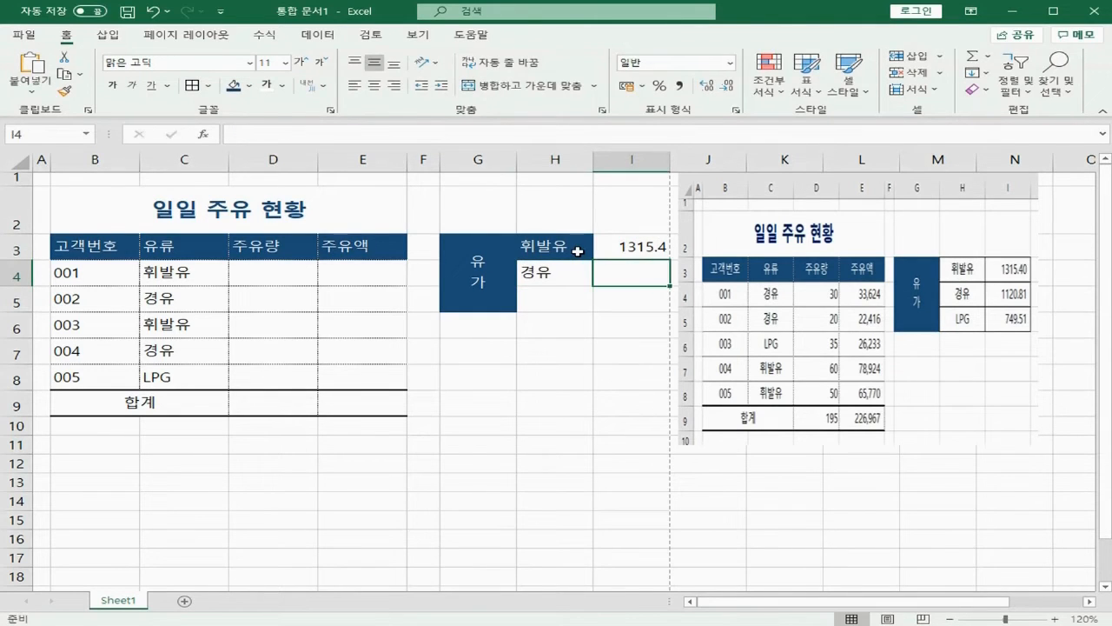
pyautogui.write('1120.')
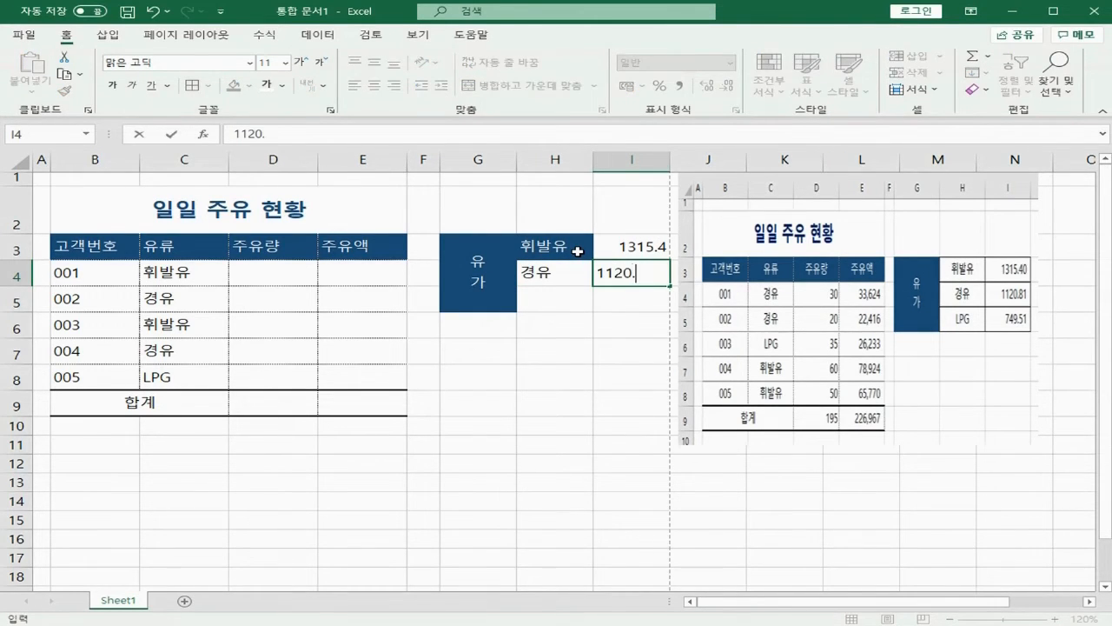
pyautogui.write('81')
pyautogui.press('Return')
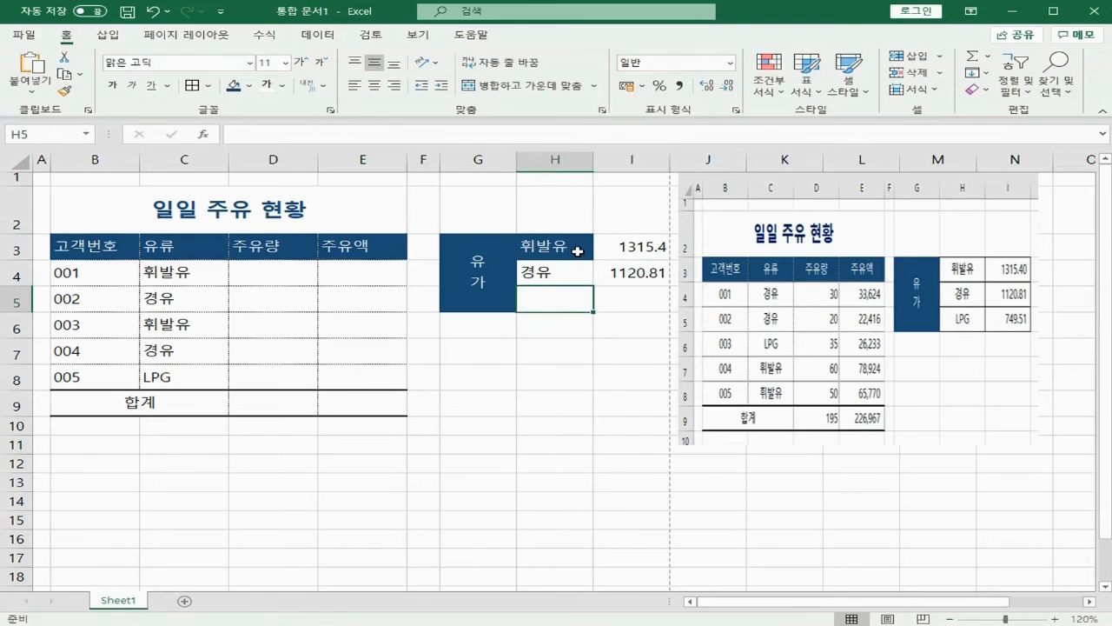
pyautogui.write('LPG')
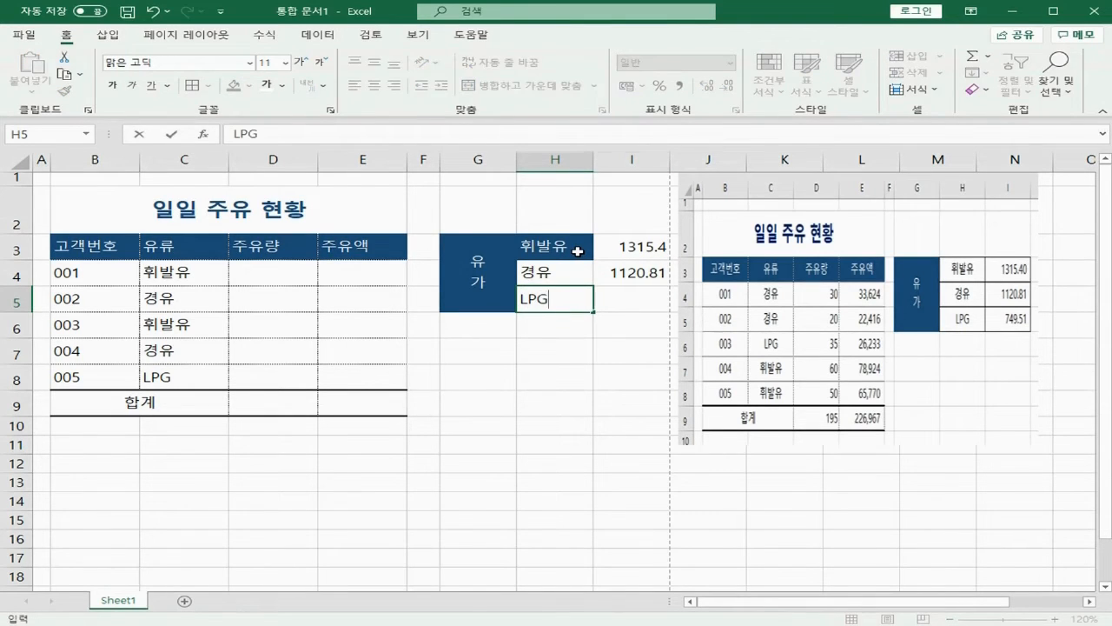
pyautogui.press('Tab')
pyautogui.write('749.51')
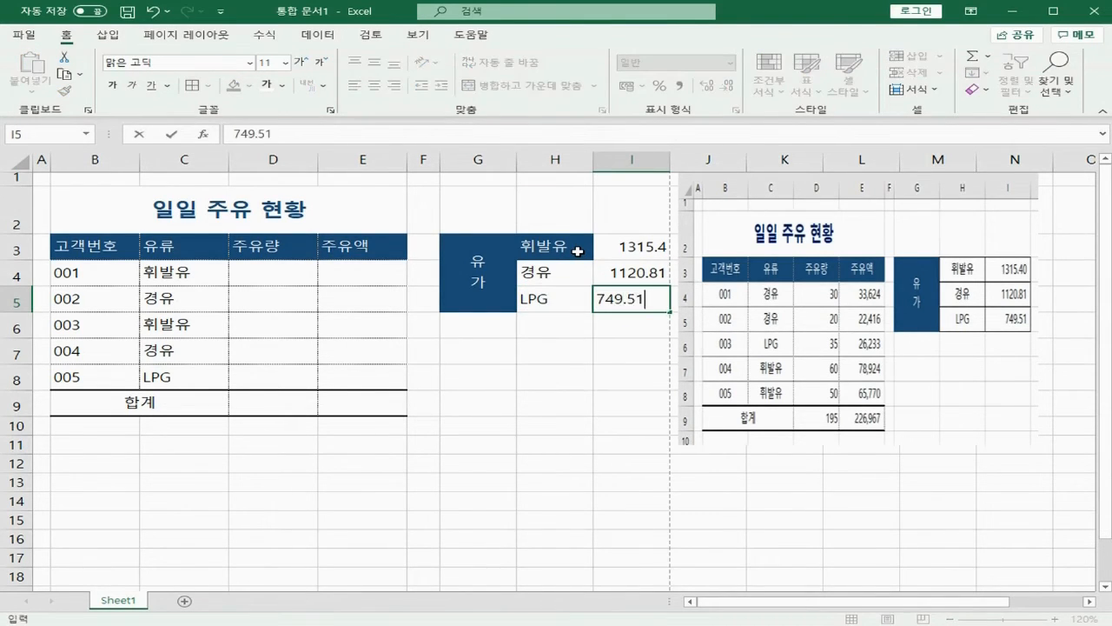
pyautogui.press('Return')
# Apply all borders (모든 테두리) to the fuel price cells H3:I5.
pyautogui.moveTo(578, 251); pyautogui.dragTo(613, 294)
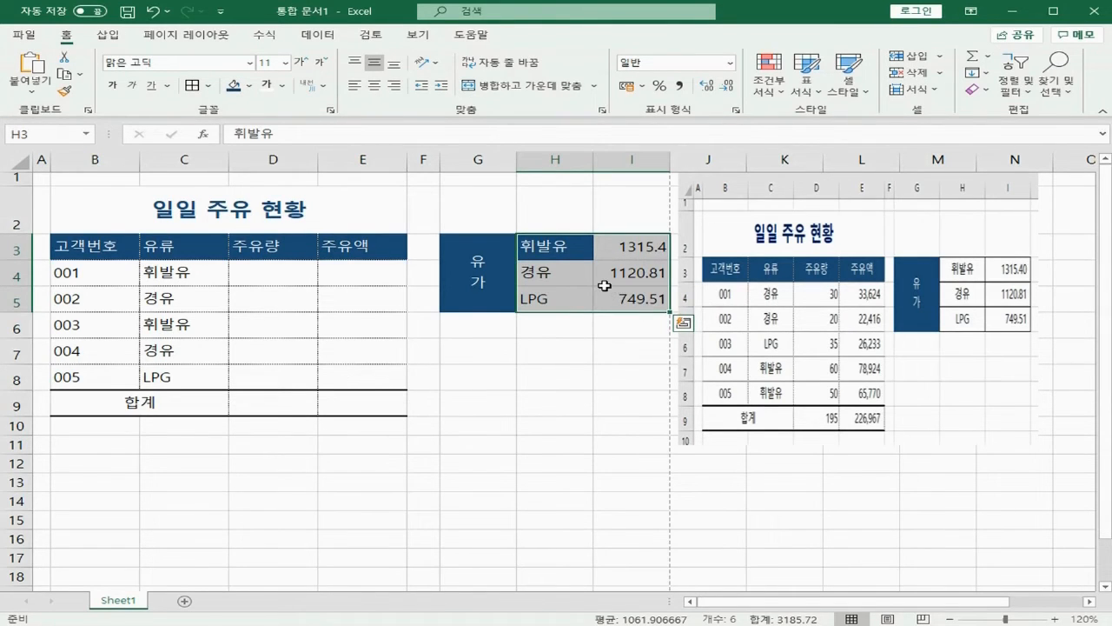
pyautogui.click(211, 86)
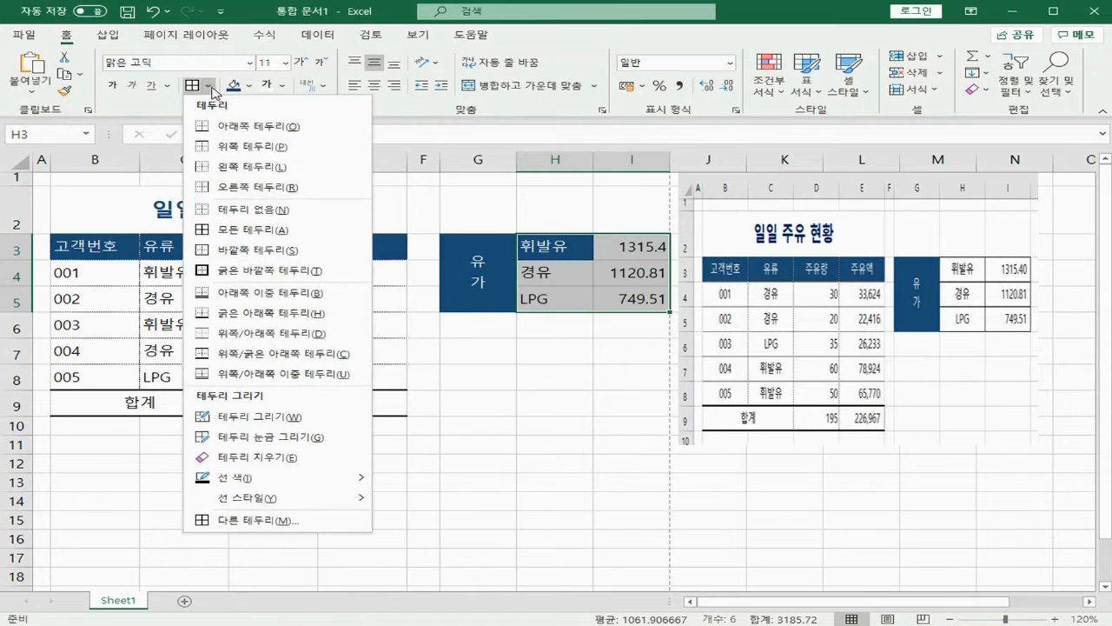
pyautogui.click(239, 231)
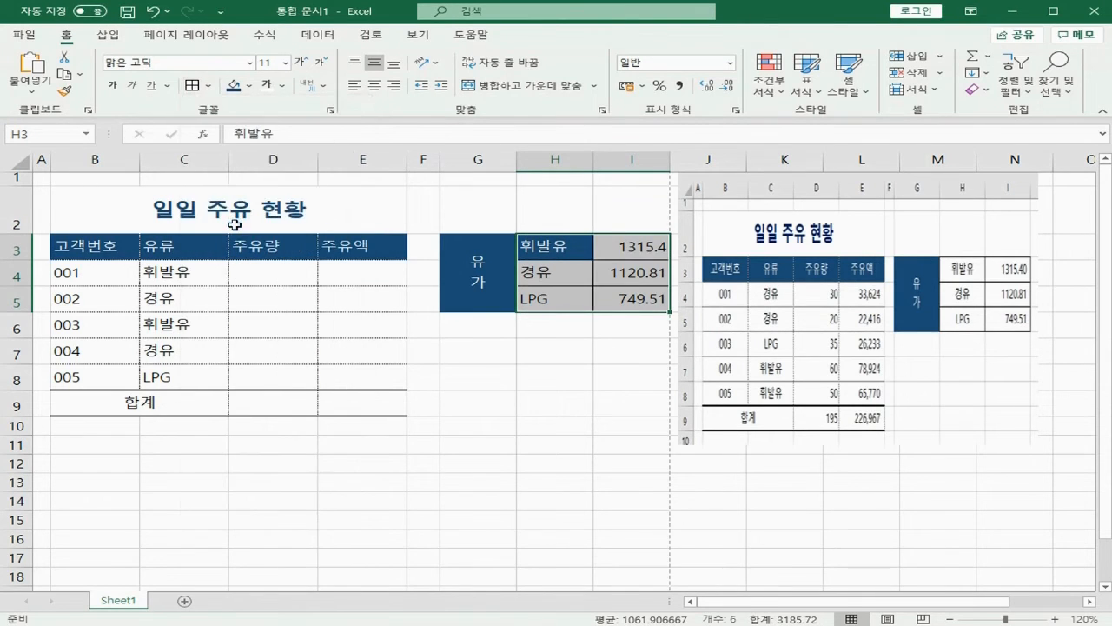
pyautogui.click(532, 357)
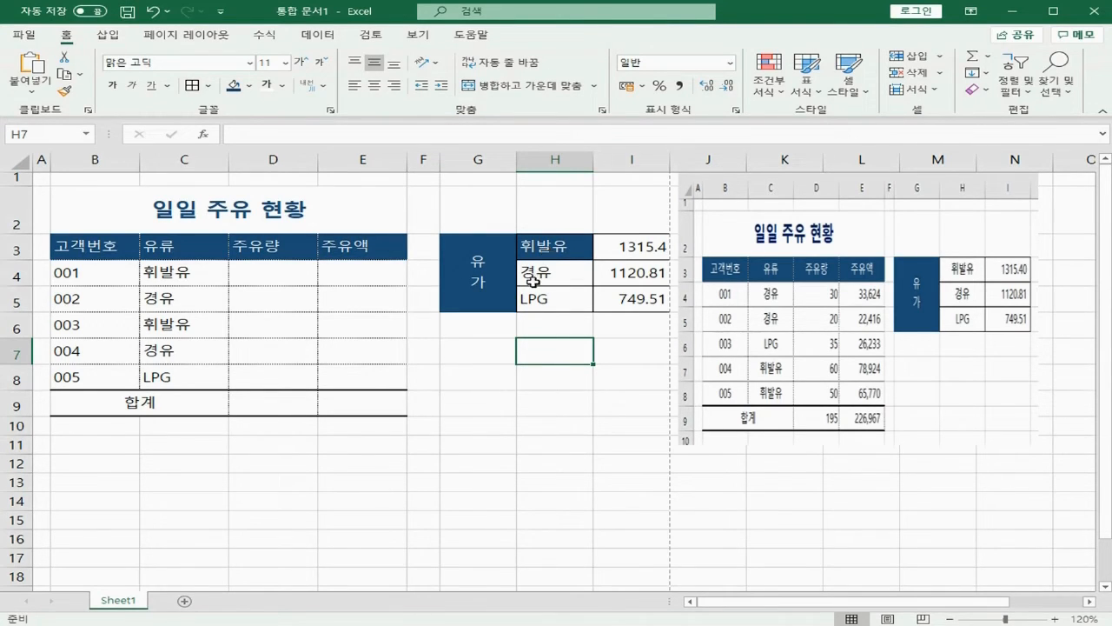
# Remove the fill color from the 휘발유 cell H3 and set its font color to black.
pyautogui.click(554, 246)
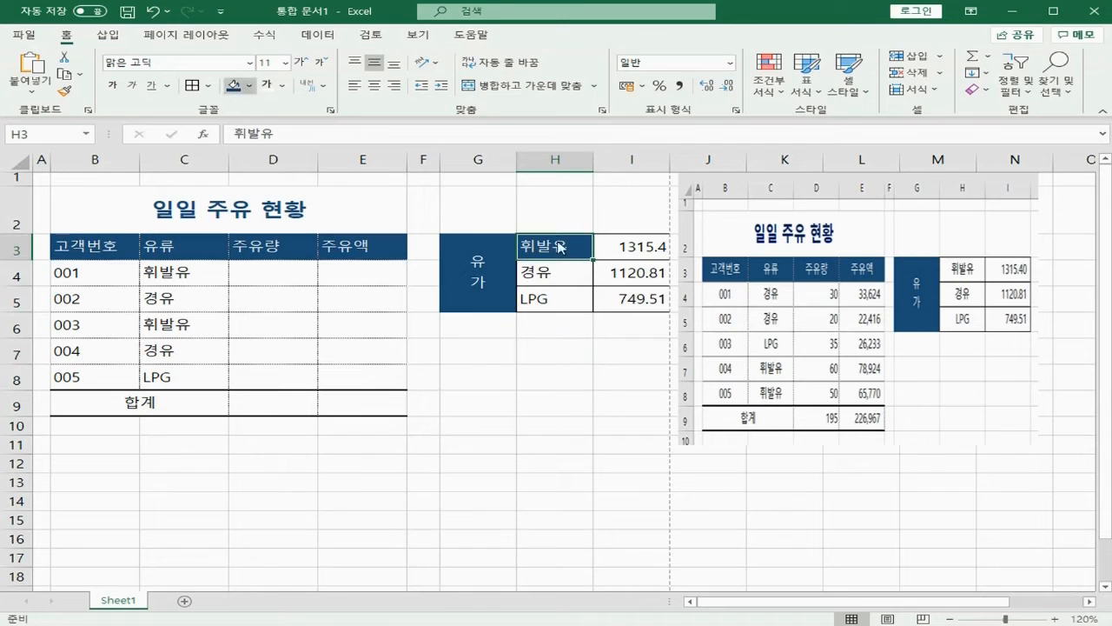
pyautogui.click(249, 85)
pyautogui.click(272, 246)
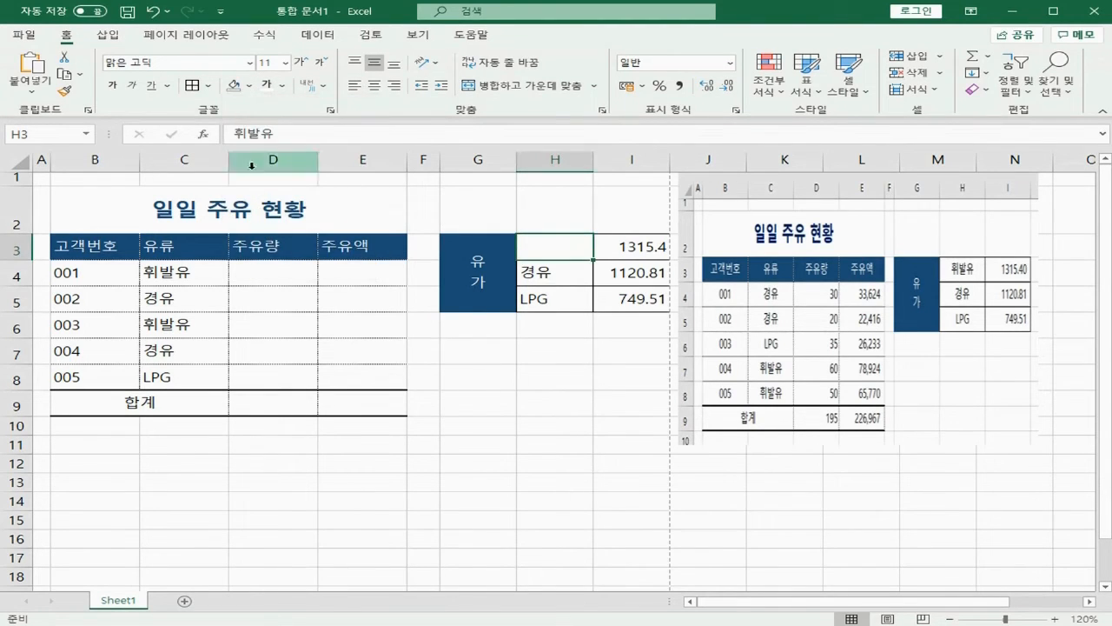
pyautogui.click(282, 85)
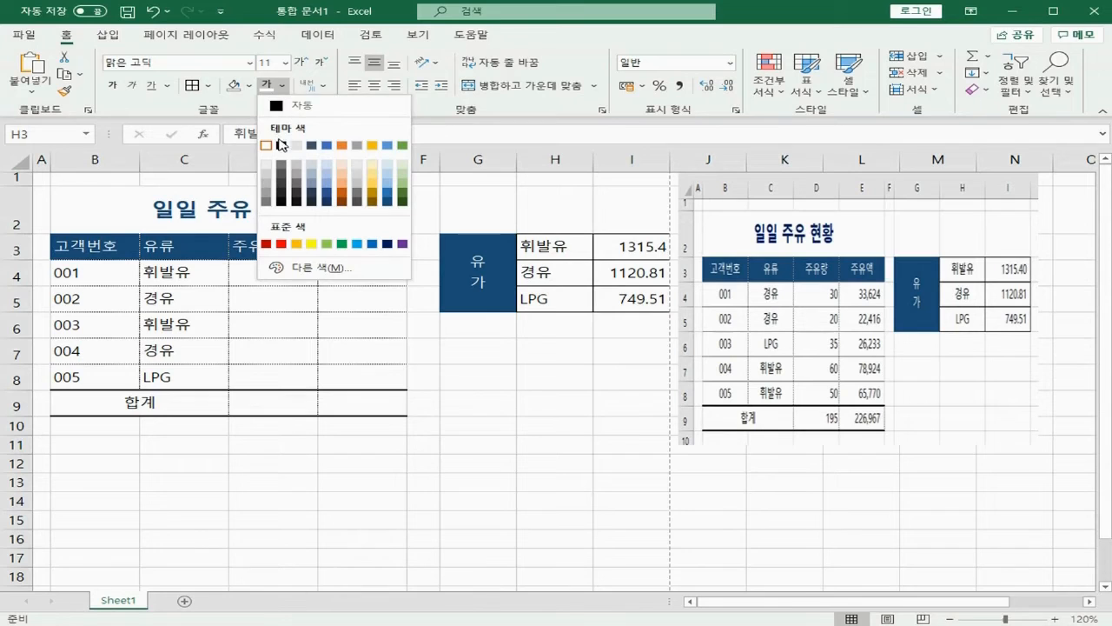
pyautogui.click(281, 146)
pyautogui.click(496, 383)
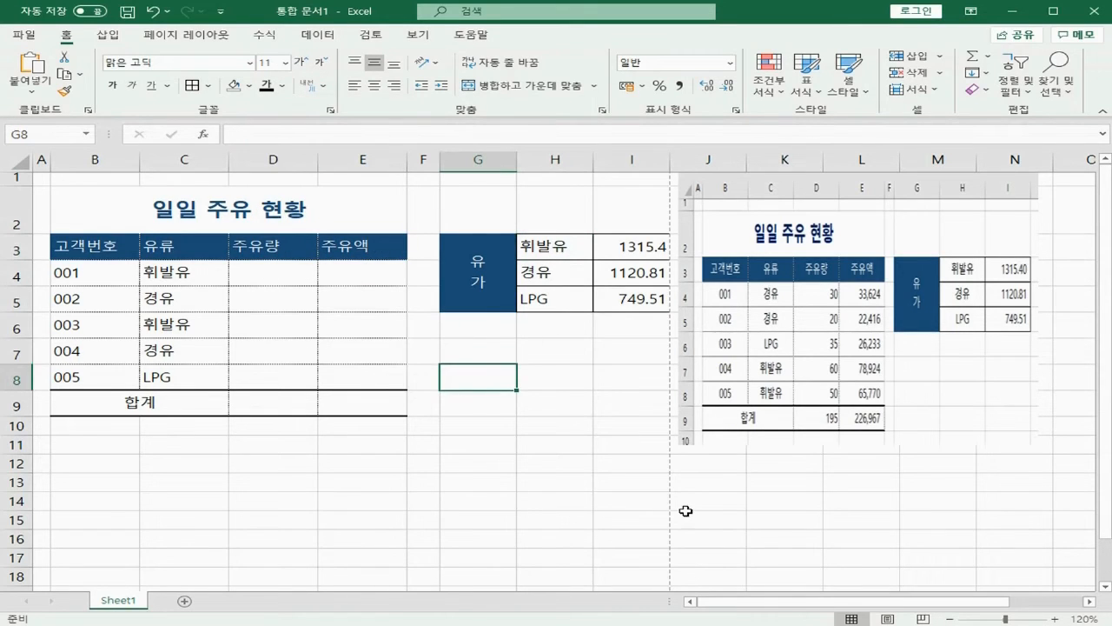
# Center the fuel names in H3:H5, the headers B3:E3 and the customer numbers and fuel types in B4:C8 horizontally.
pyautogui.moveTo(556, 246); pyautogui.dragTo(556, 299)
pyautogui.moveTo(569, 243); pyautogui.dragTo(557, 300)
pyautogui.moveTo(633, 245); pyautogui.dragTo(636, 297)
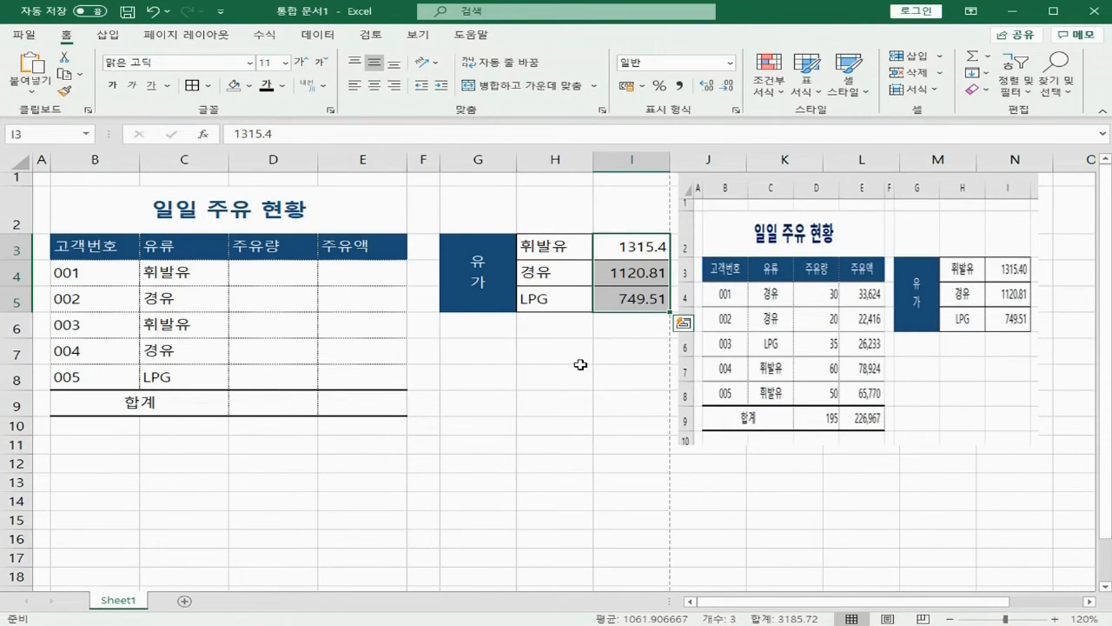
pyautogui.moveTo(561, 246); pyautogui.dragTo(553, 297)
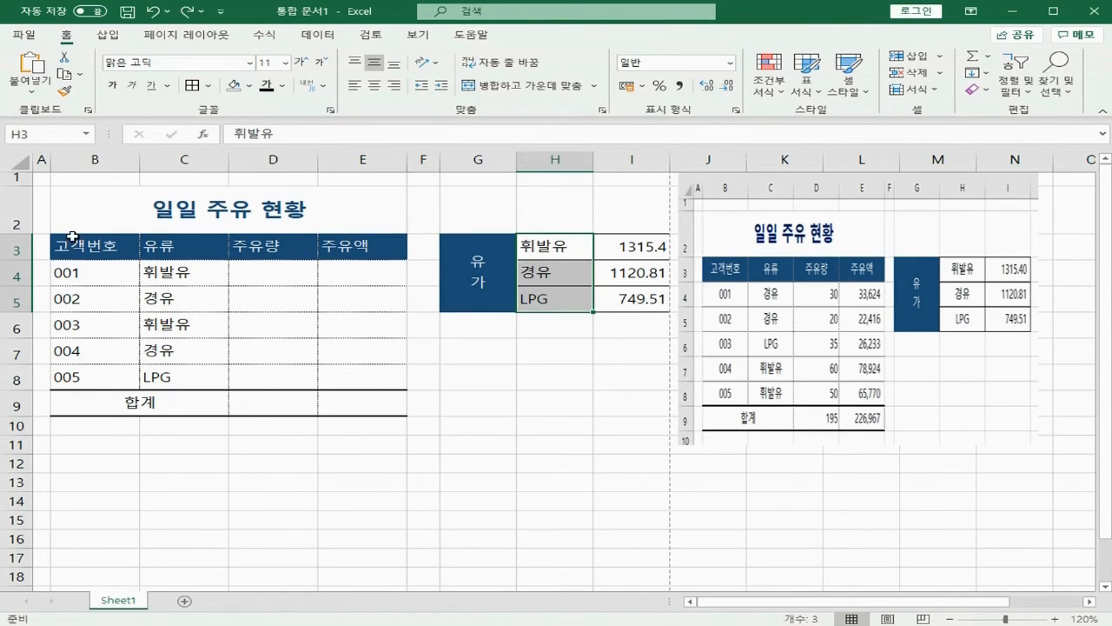
pyautogui.moveTo(67, 246); pyautogui.dragTo(362, 249)
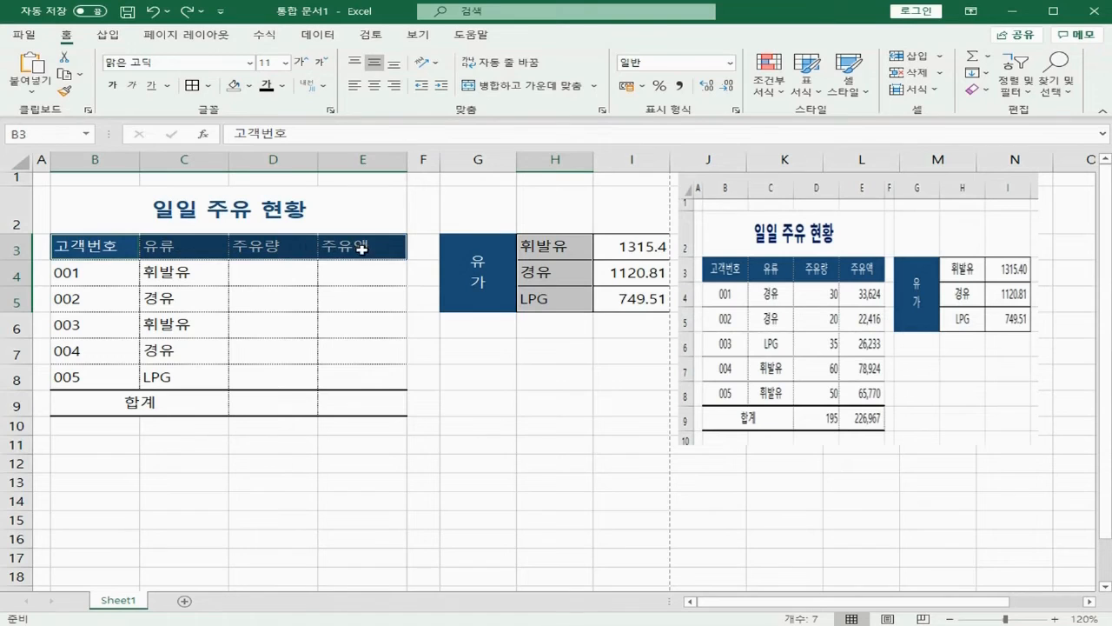
pyautogui.moveTo(90, 274); pyautogui.dragTo(172, 373)
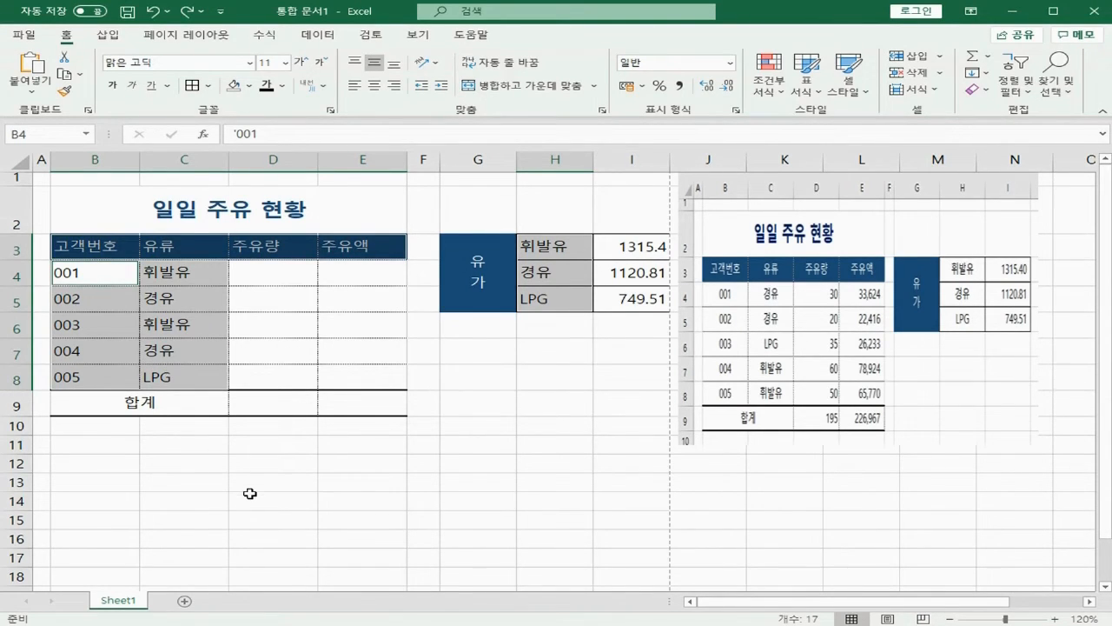
pyautogui.click(374, 85)
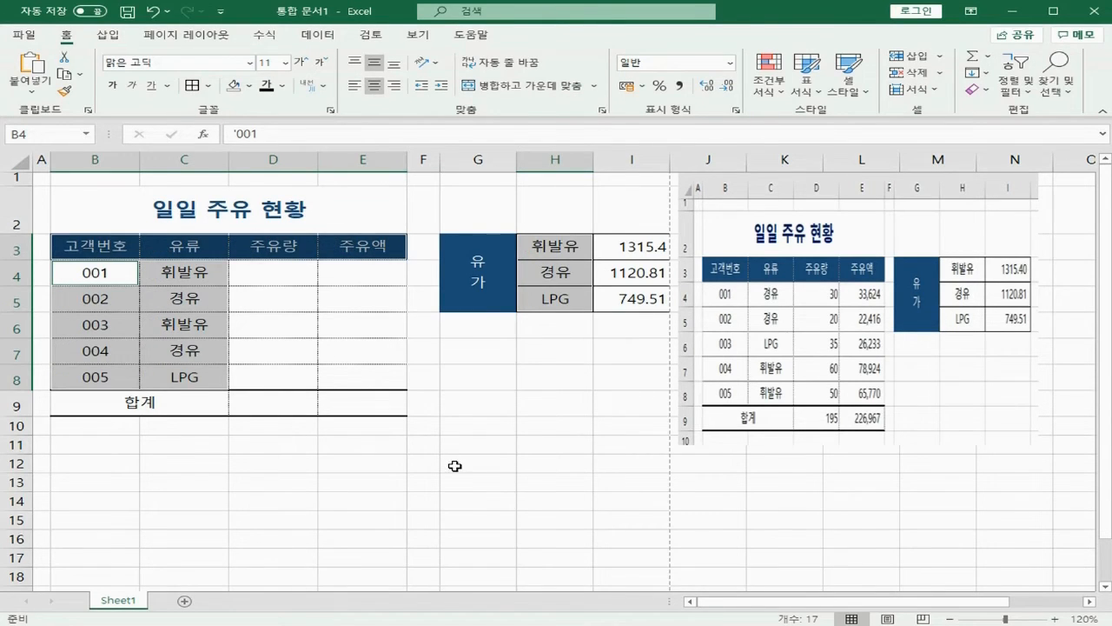
# Enter the 주유량 quantities 30, 20, 50, 100 and 50 in D4:D8.
pyautogui.click(263, 276)
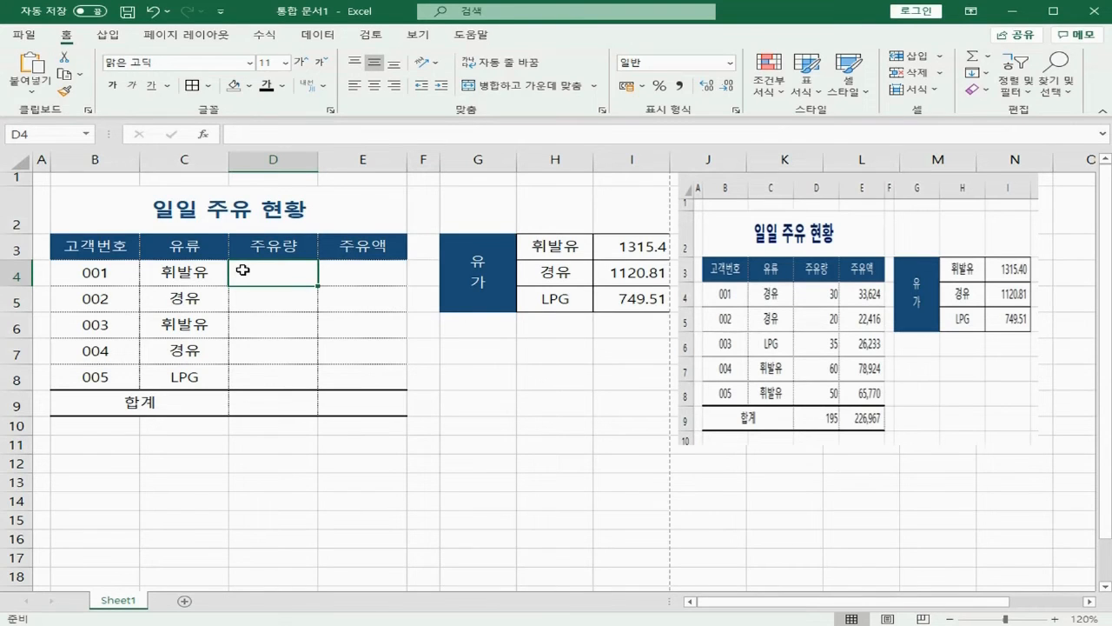
pyautogui.write('30')
pyautogui.press('Return')
pyautogui.write('20')
pyautogui.press('Return')
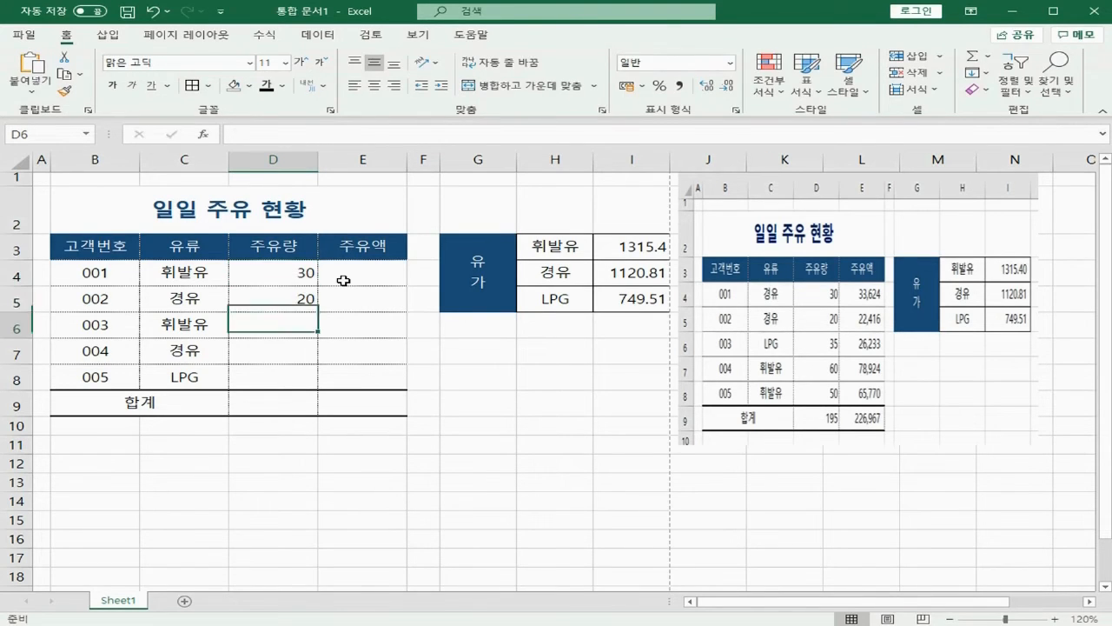
pyautogui.write('50')
pyautogui.press('Return')
pyautogui.write('100')
pyautogui.press('Return')
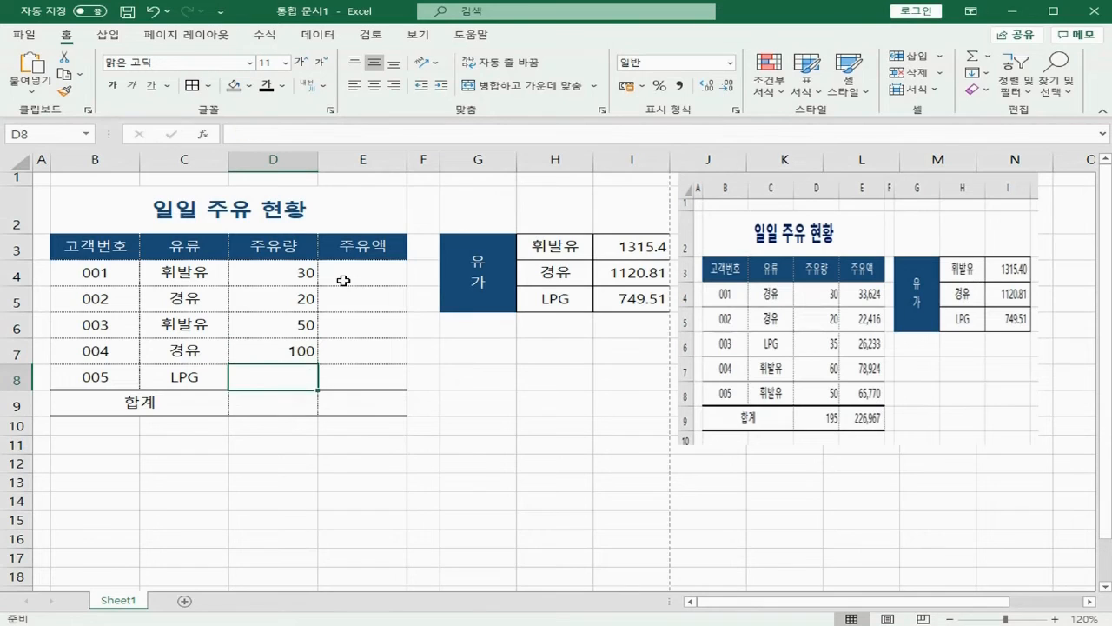
pyautogui.write('50')
pyautogui.press('Return')
# Examine how the fuel type in C4 and quantity in D4 relate to the unit prices in I3:I5.
pyautogui.click(344, 276)
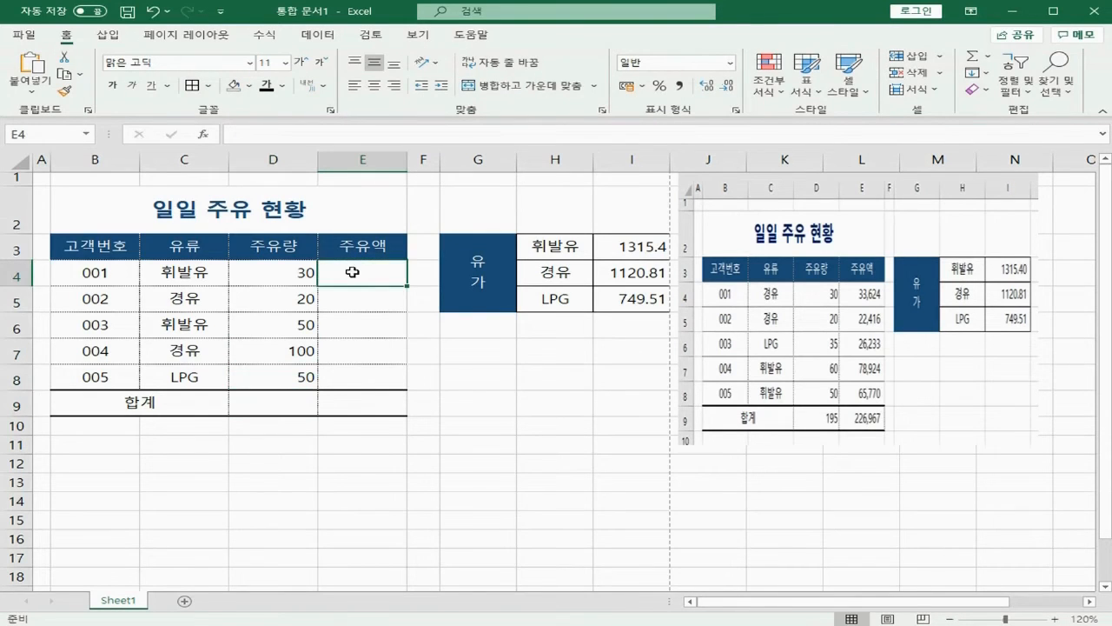
pyautogui.click(186, 271)
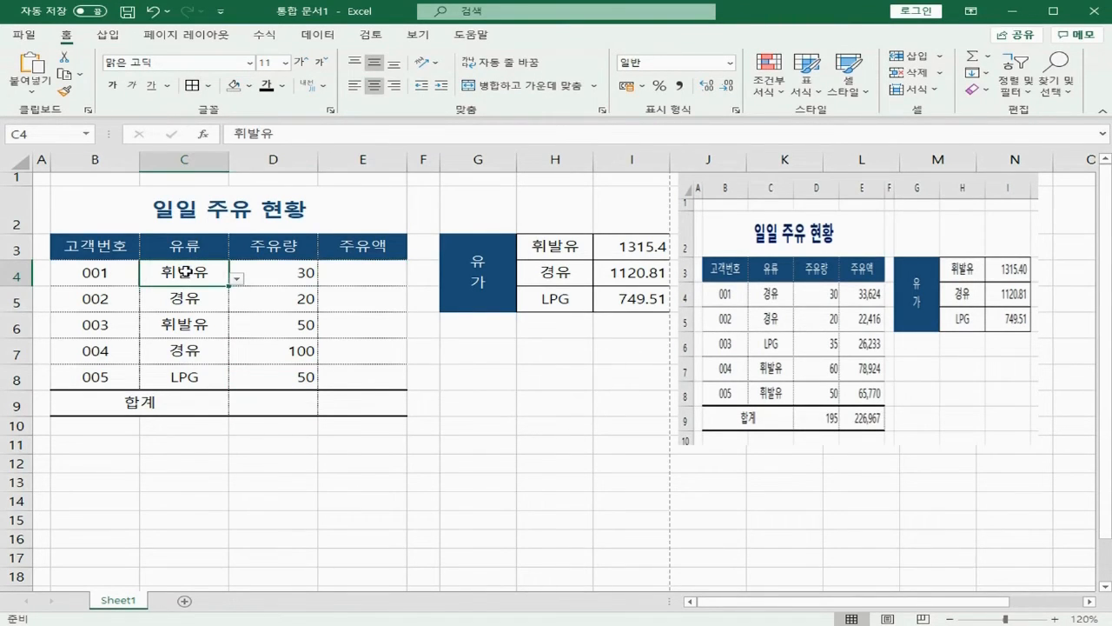
pyautogui.click(293, 273)
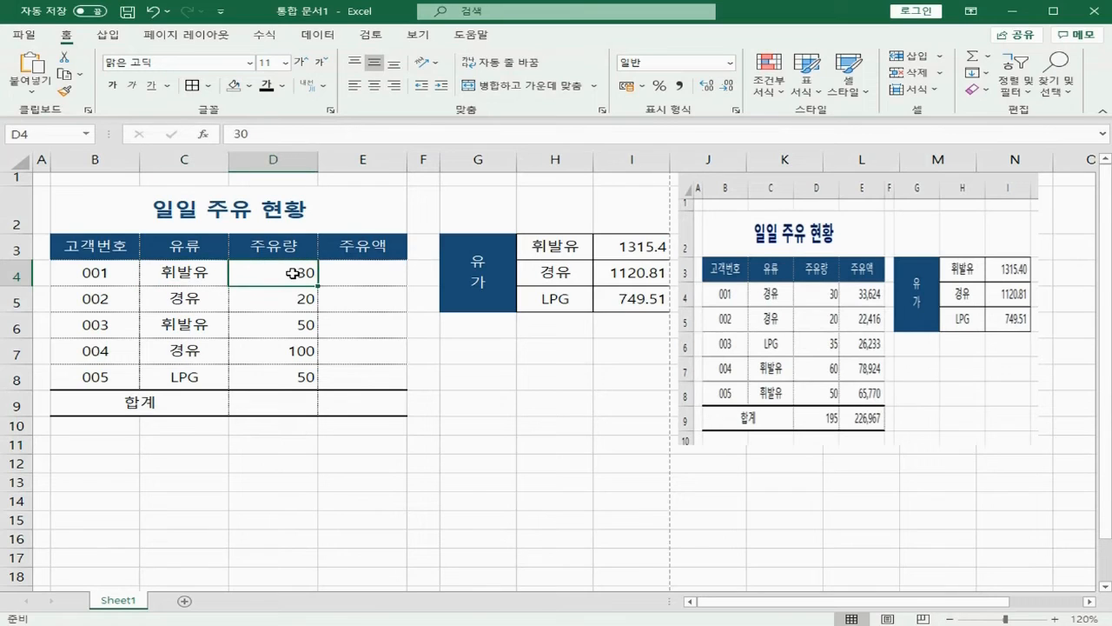
pyautogui.click(636, 248)
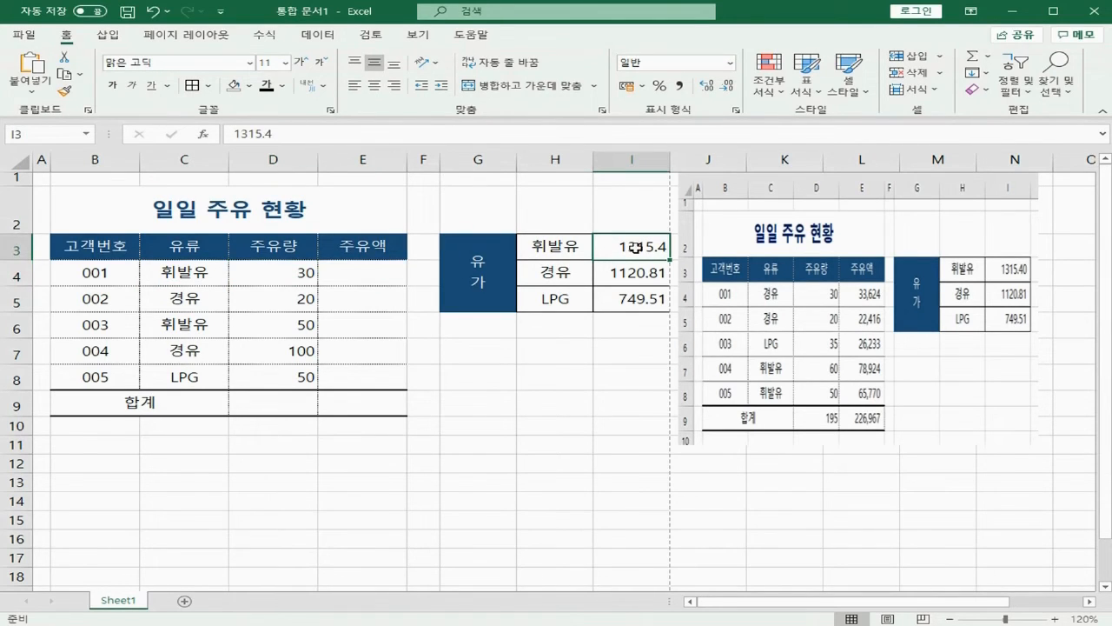
pyautogui.click(192, 275)
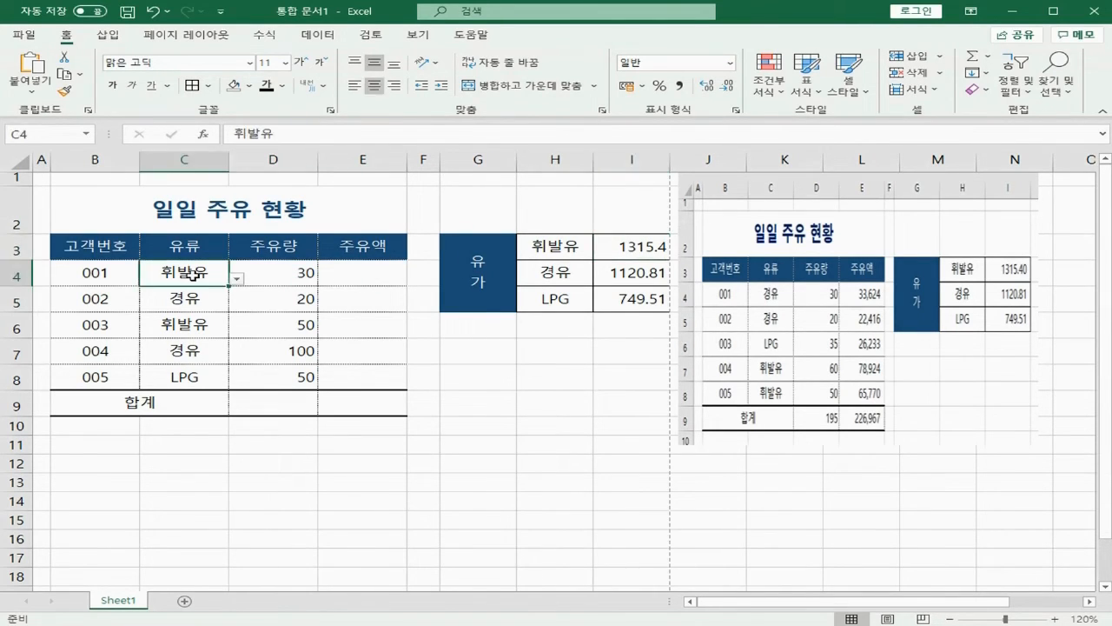
pyautogui.click(289, 272)
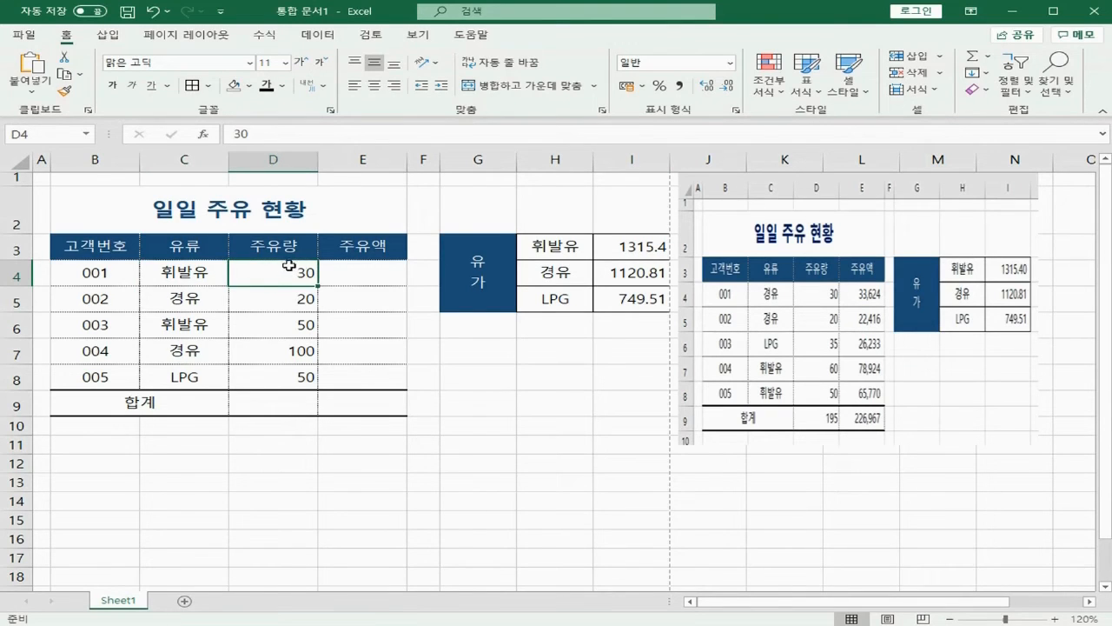
pyautogui.click(608, 270)
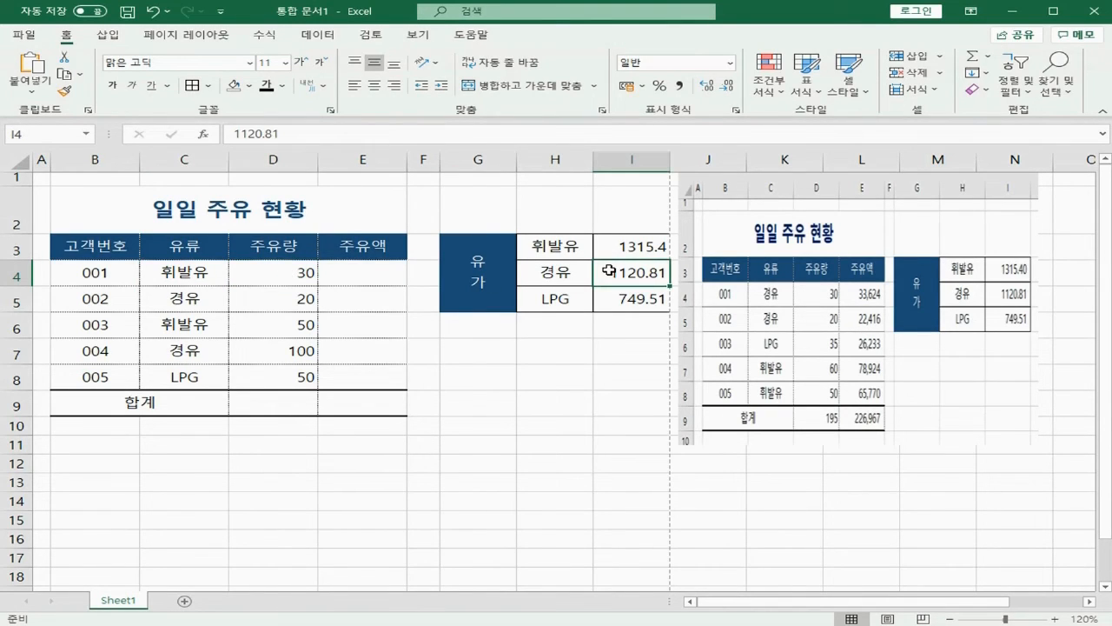
pyautogui.click(285, 269)
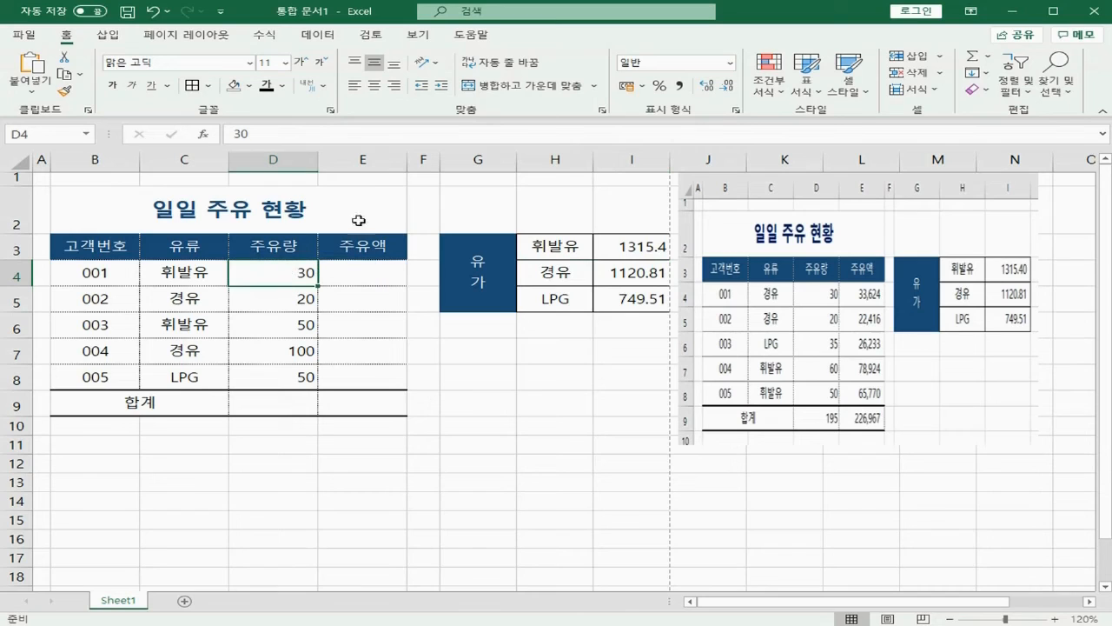
pyautogui.click(626, 300)
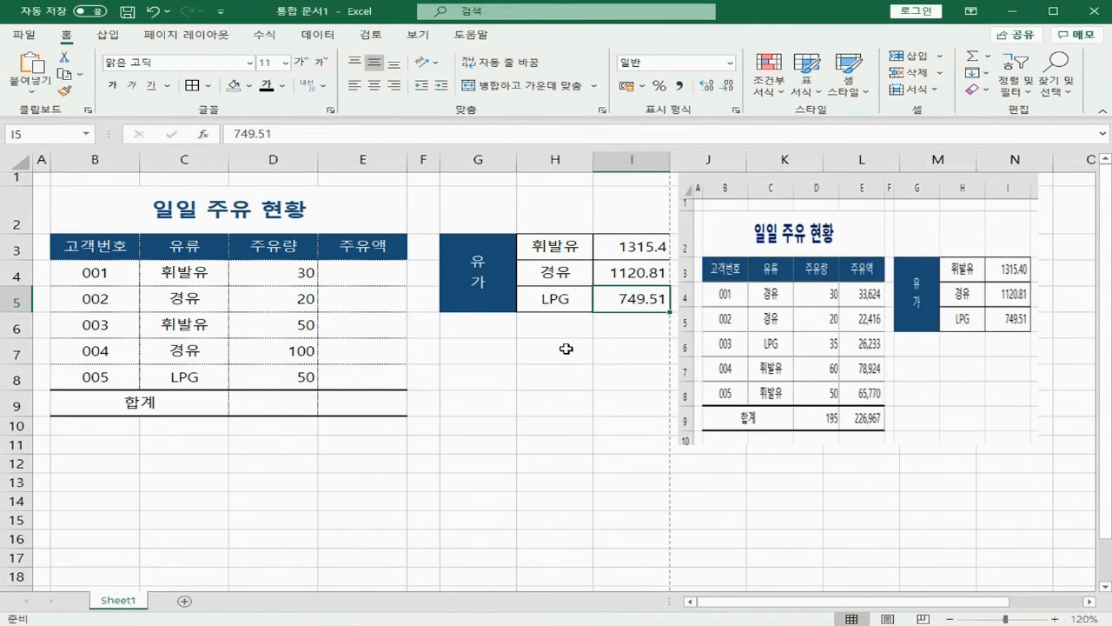
# Begin the 주유액 formula in E4 with =IF(C4="휘발유",D4*$I$3, using an absolute reference for the 휘발유 price.
pyautogui.click(363, 280)
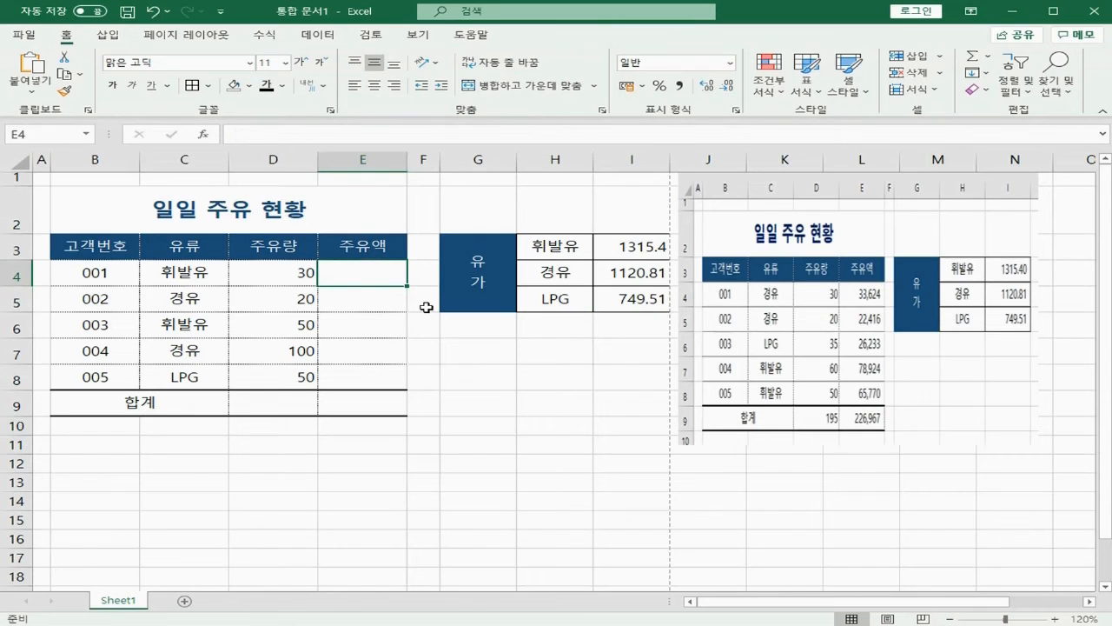
pyautogui.write('=')
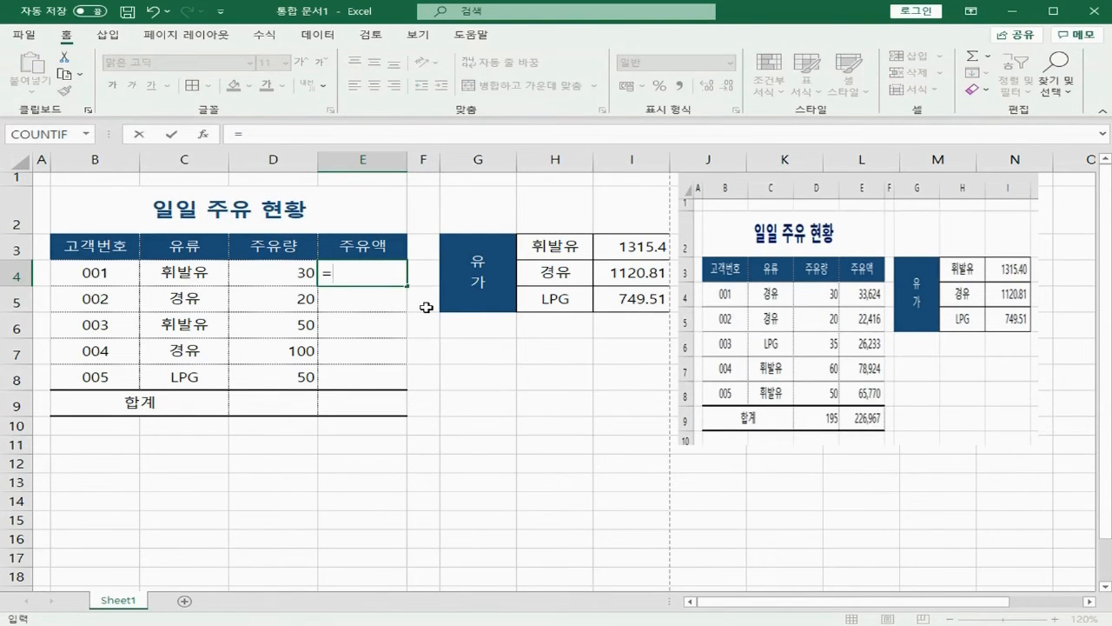
pyautogui.write('IF(')
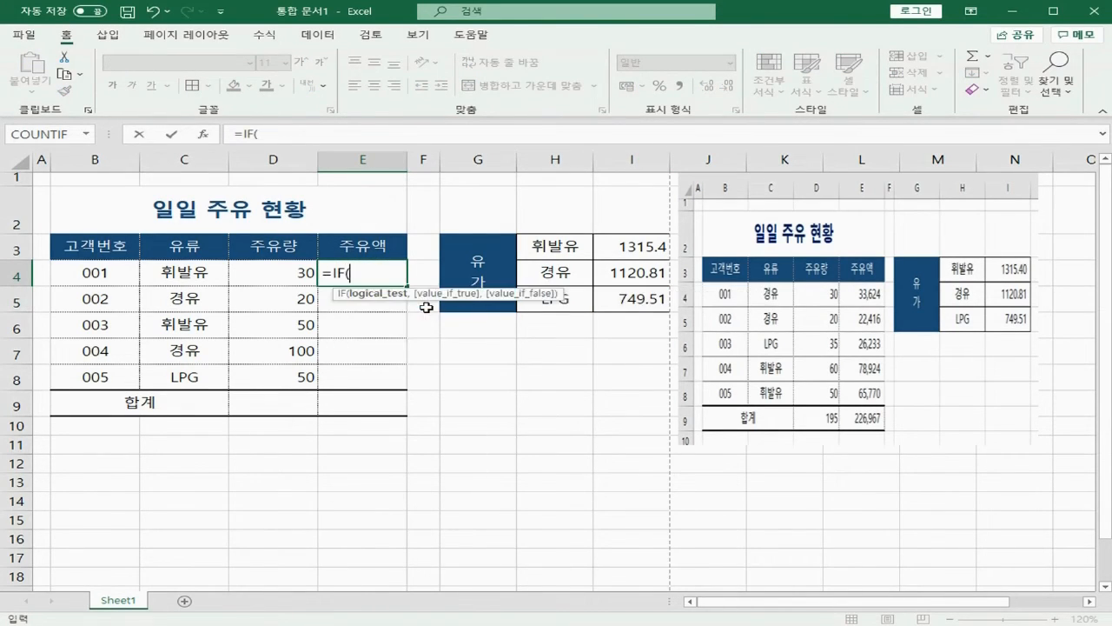
pyautogui.click(184, 273)
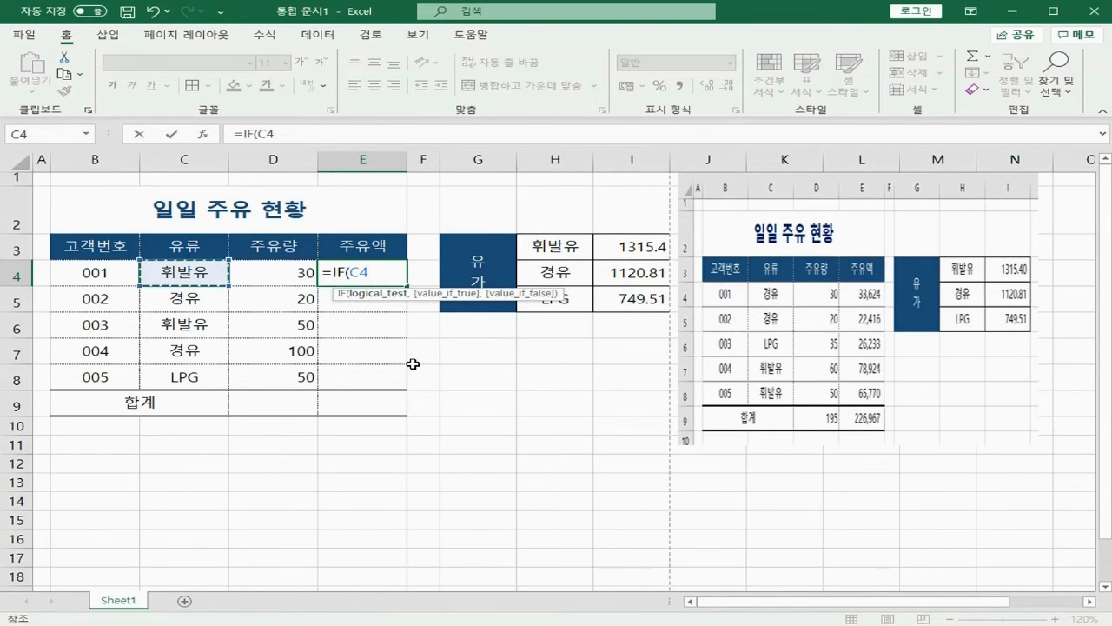
pyautogui.write('="휘발유"')
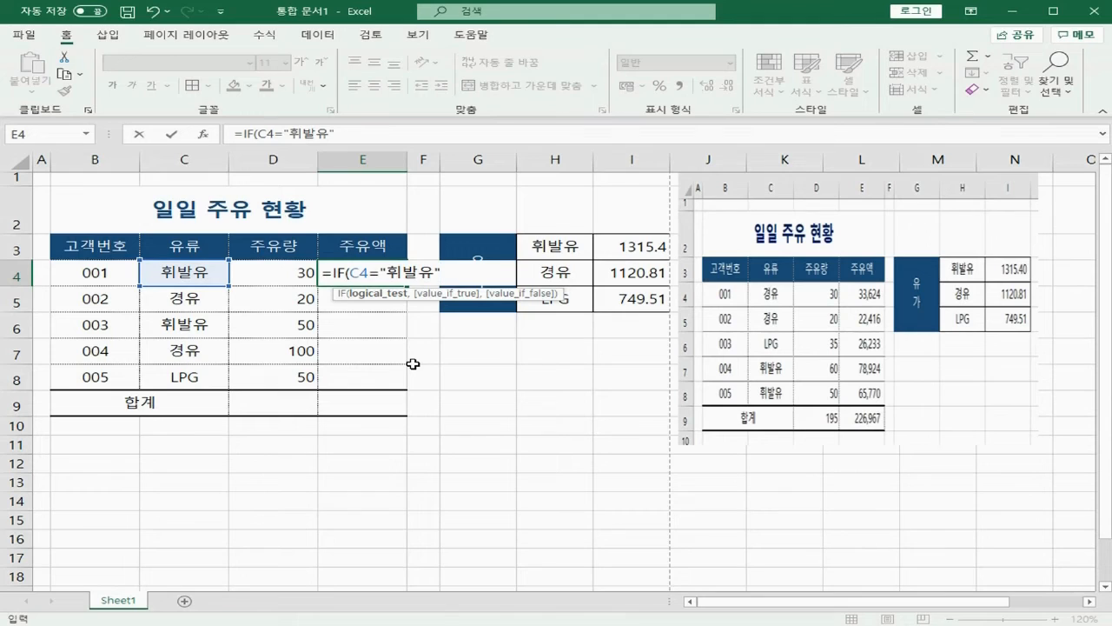
pyautogui.write(',')
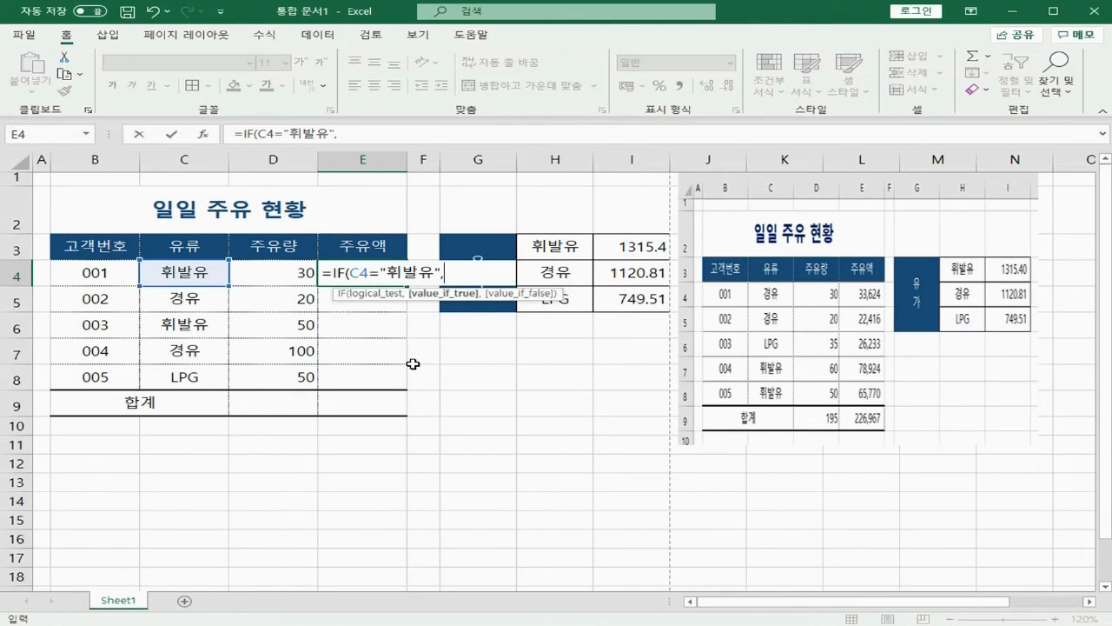
pyautogui.click(284, 267)
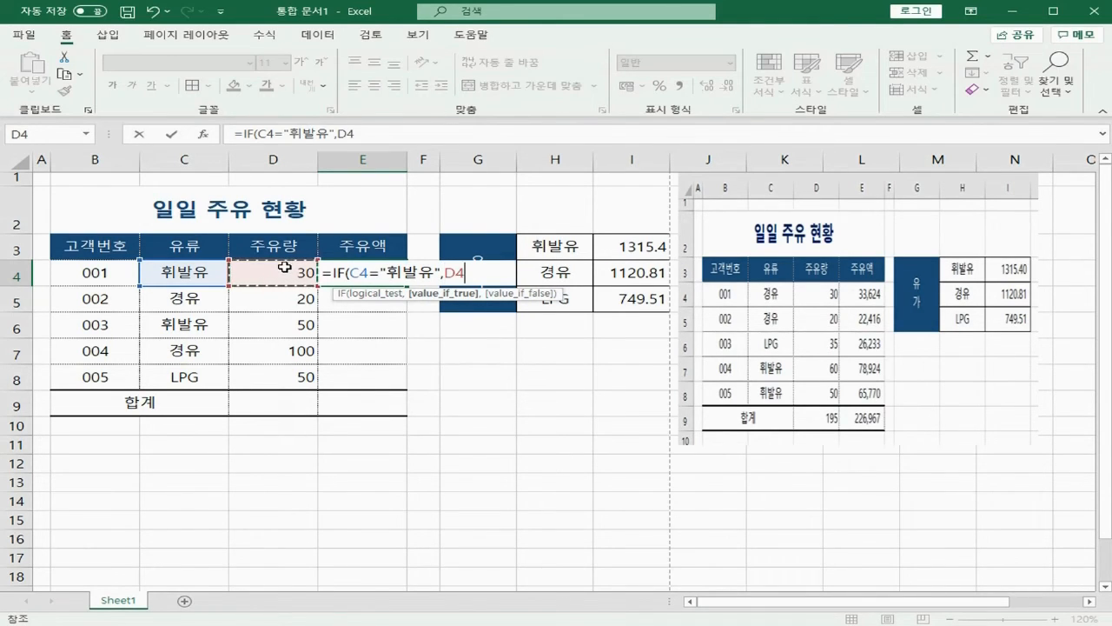
pyautogui.write('*')
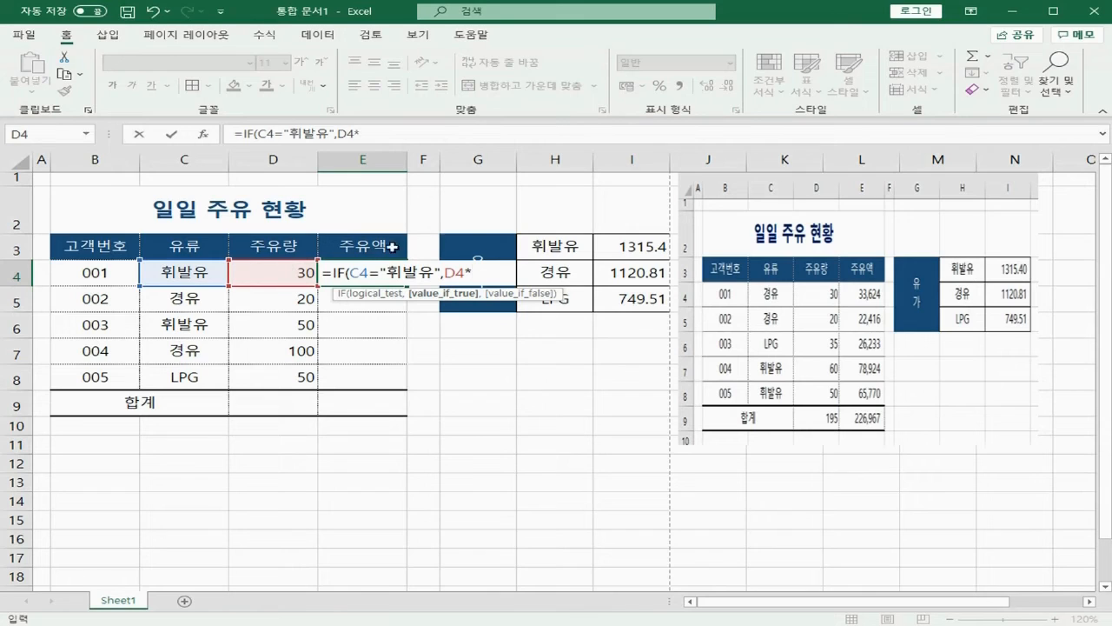
pyautogui.click(630, 248)
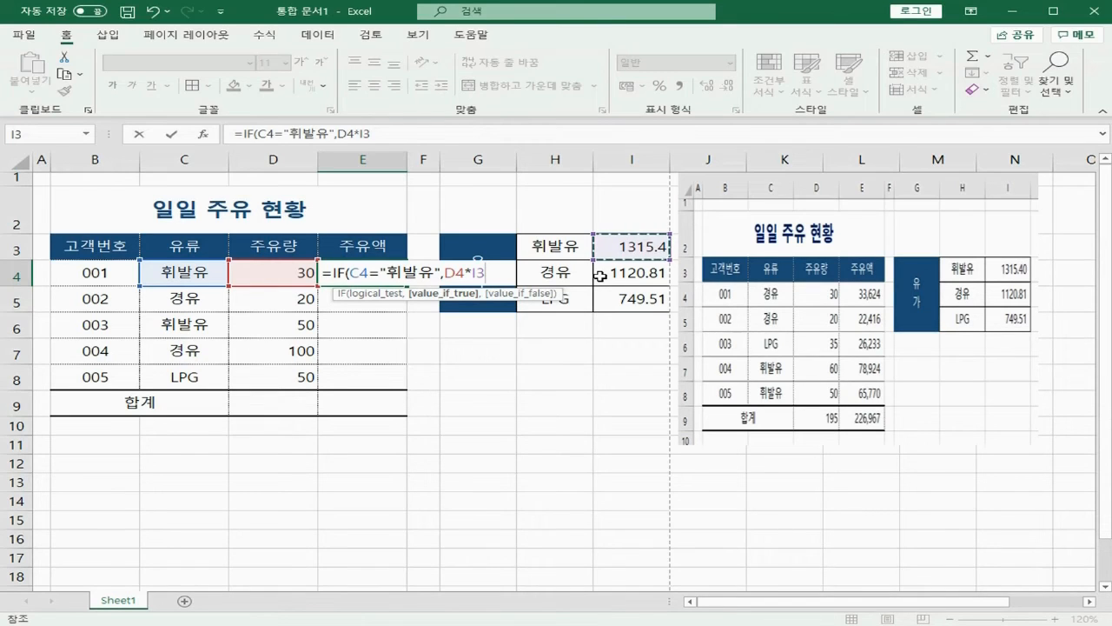
pyautogui.press('F4')
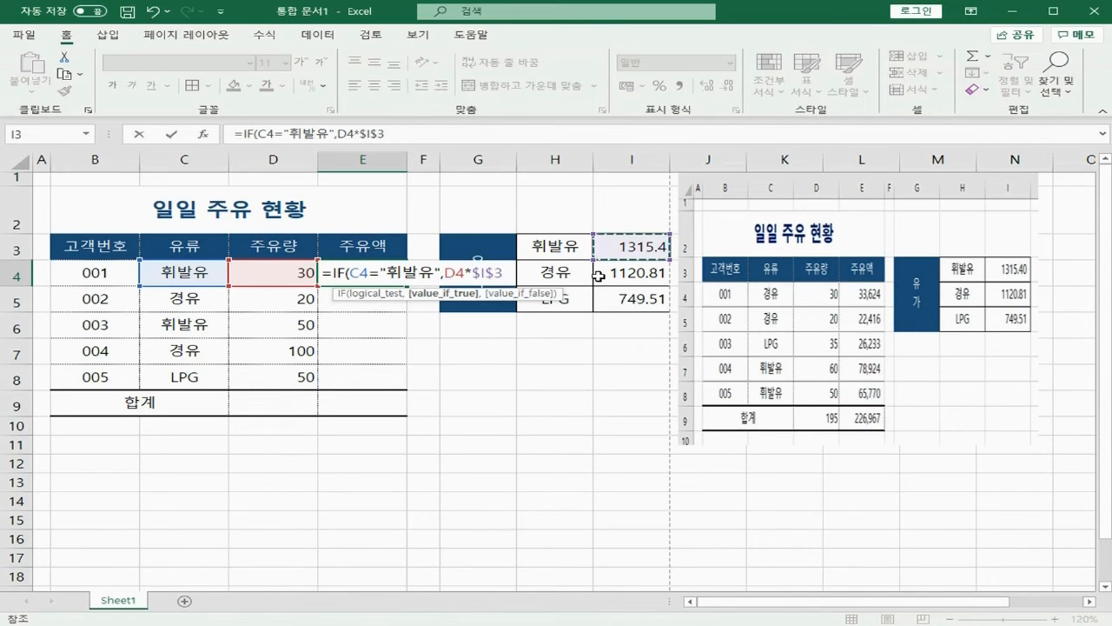
# Extend the E4 formula with a nested IF(C4="경유",D4*$I$4, using an absolute reference for the 경유 price.
pyautogui.write(',')
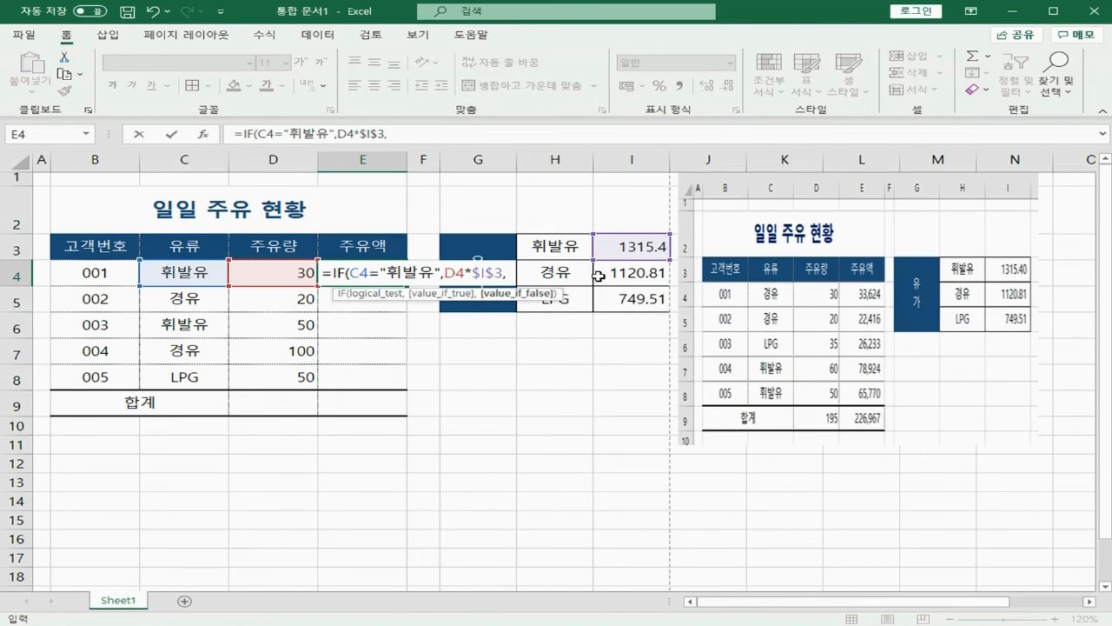
pyautogui.write('IF(')
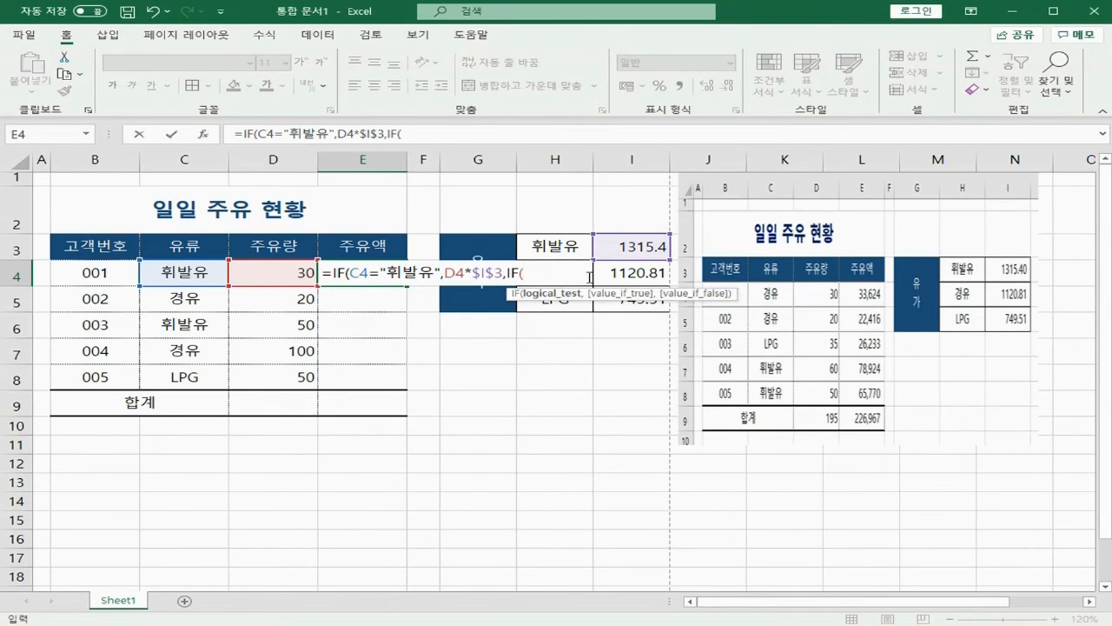
pyautogui.click(173, 276)
pyautogui.write('=')
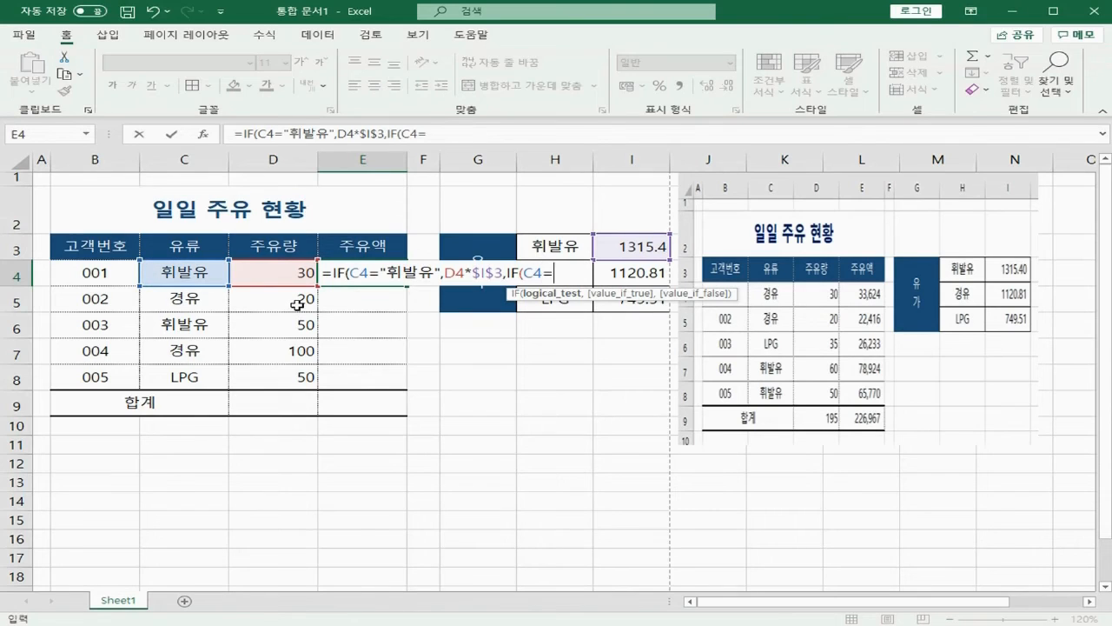
pyautogui.write('"경유"')
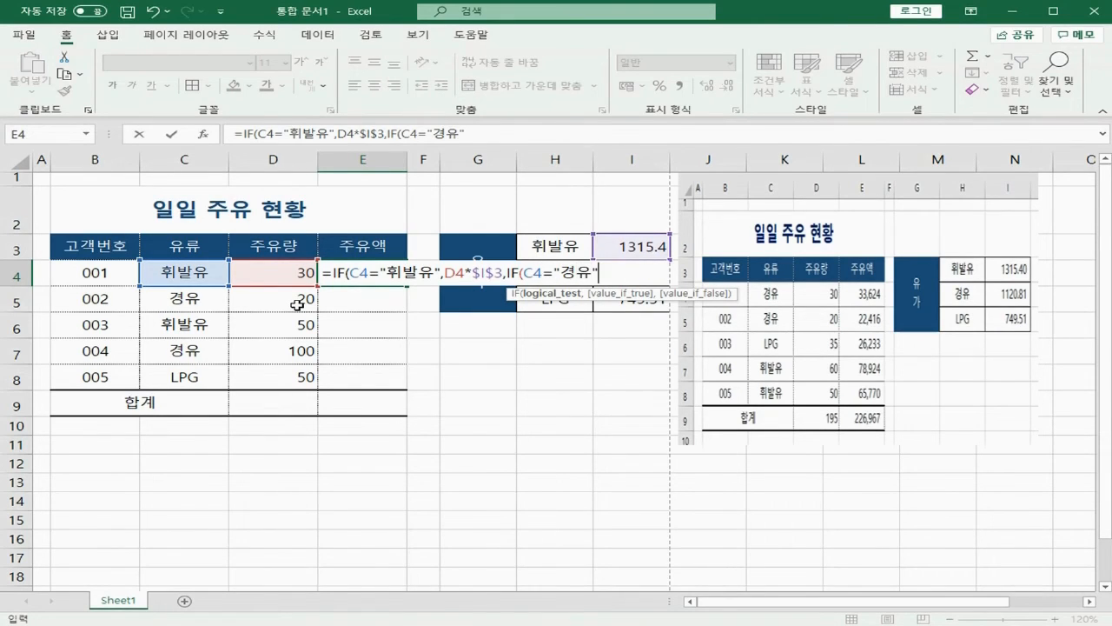
pyautogui.write(',')
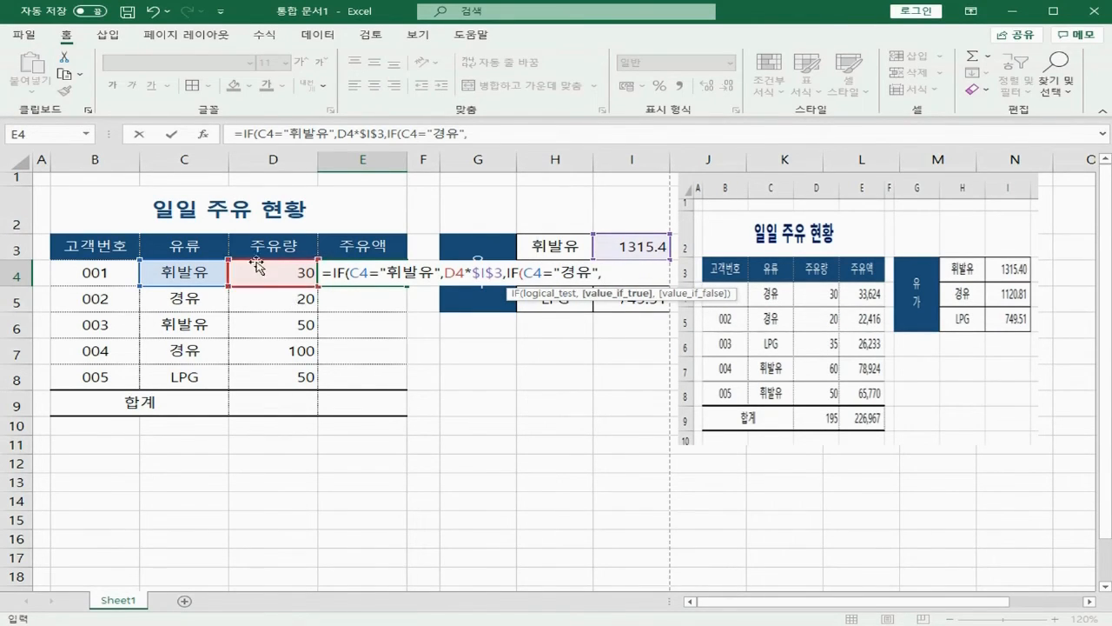
pyautogui.click(268, 272)
pyautogui.write('*')
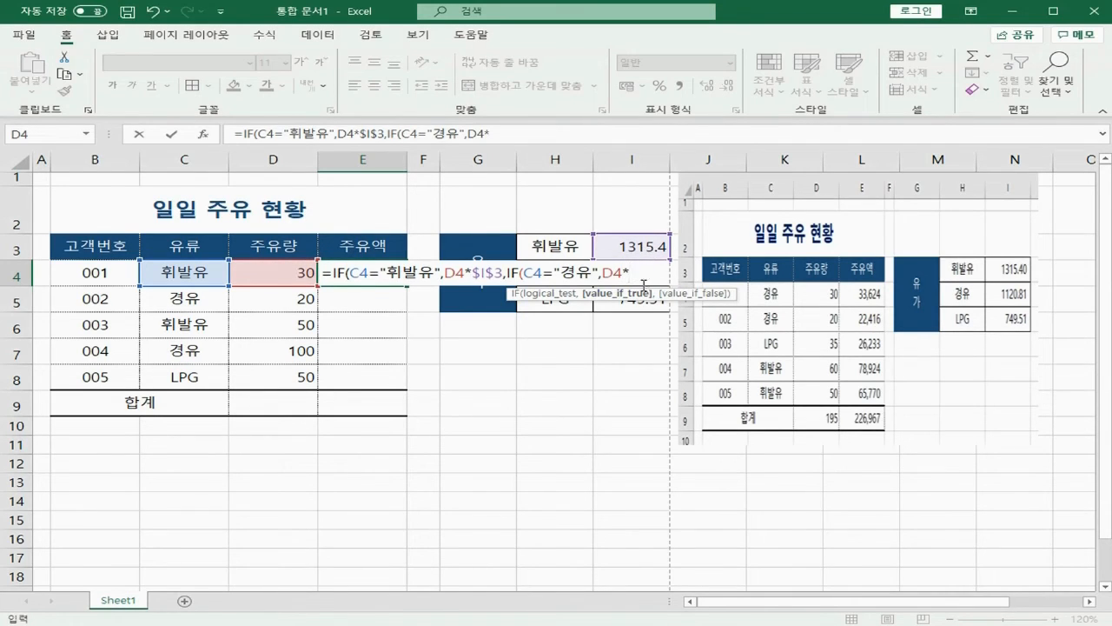
pyautogui.click(624, 248)
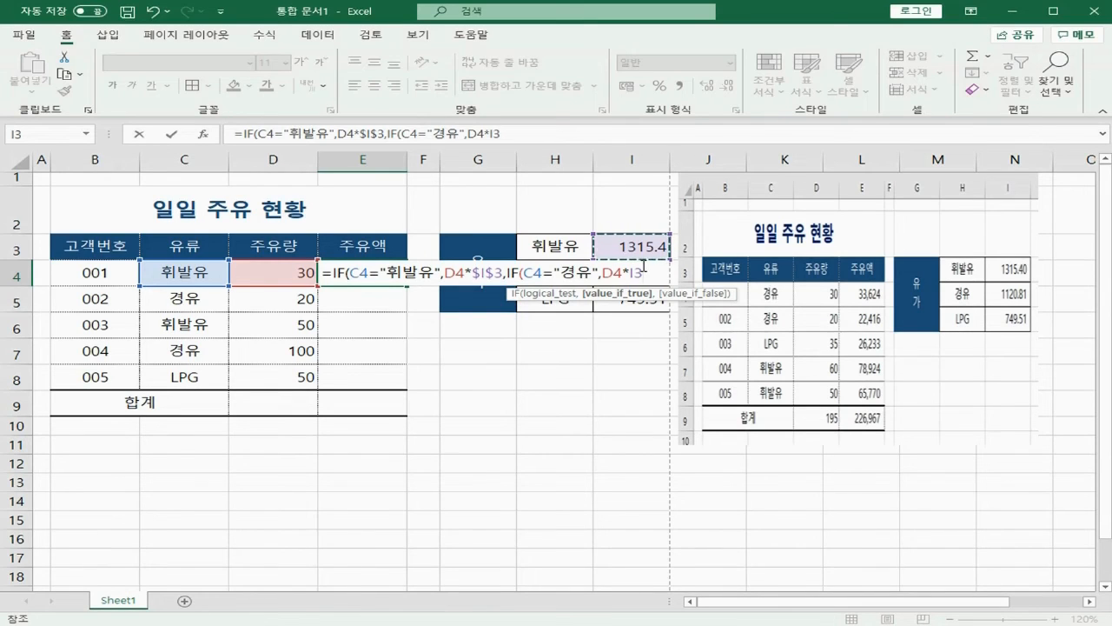
pyautogui.click(644, 266)
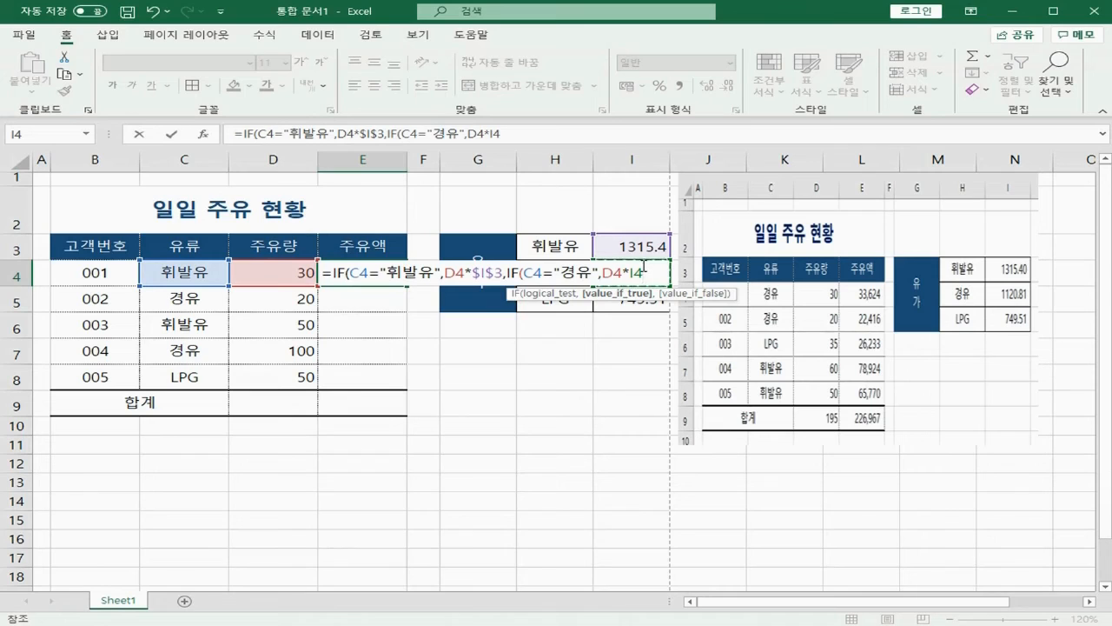
pyautogui.press('F4')
pyautogui.write(',')
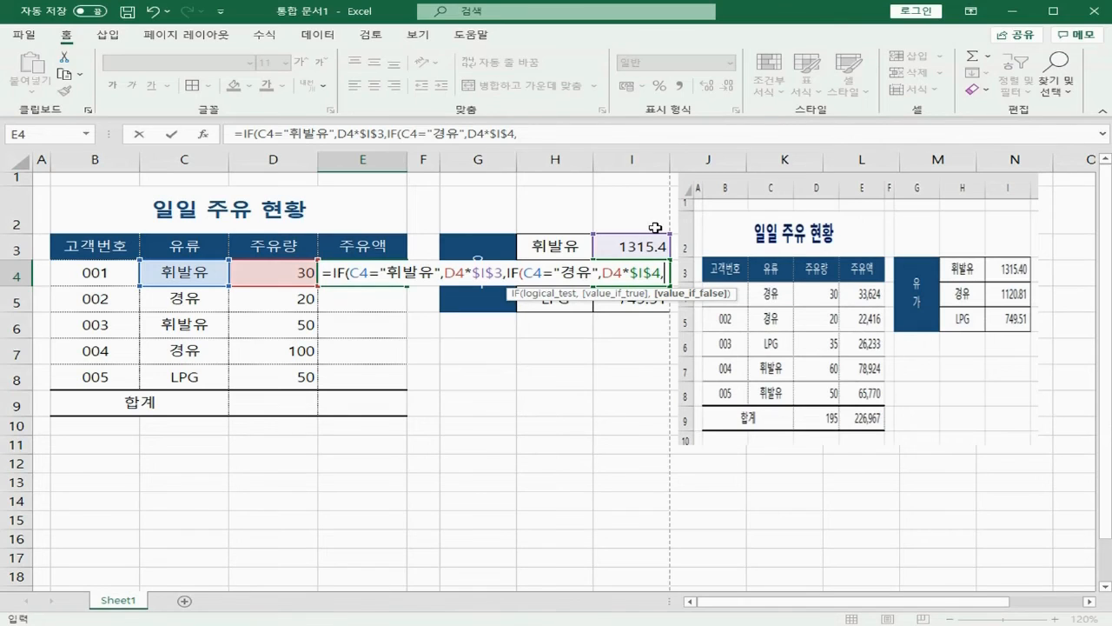
# Complete the E4 formula with D4*$I$5)) as the remaining LPG case and enter it.
pyautogui.click(286, 271)
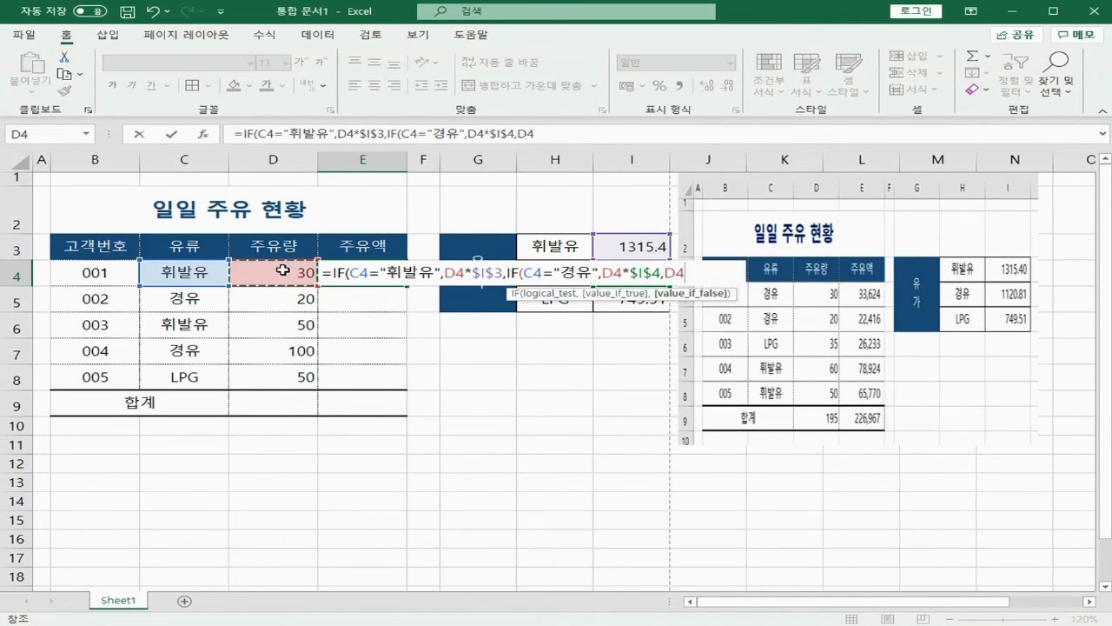
pyautogui.write('*')
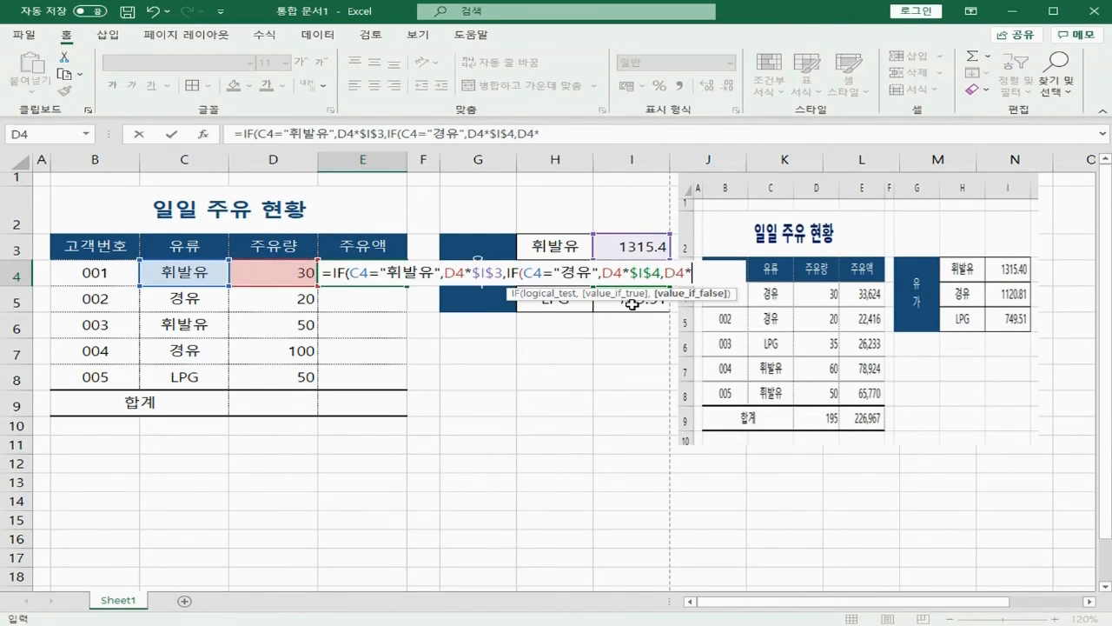
pyautogui.click(632, 304)
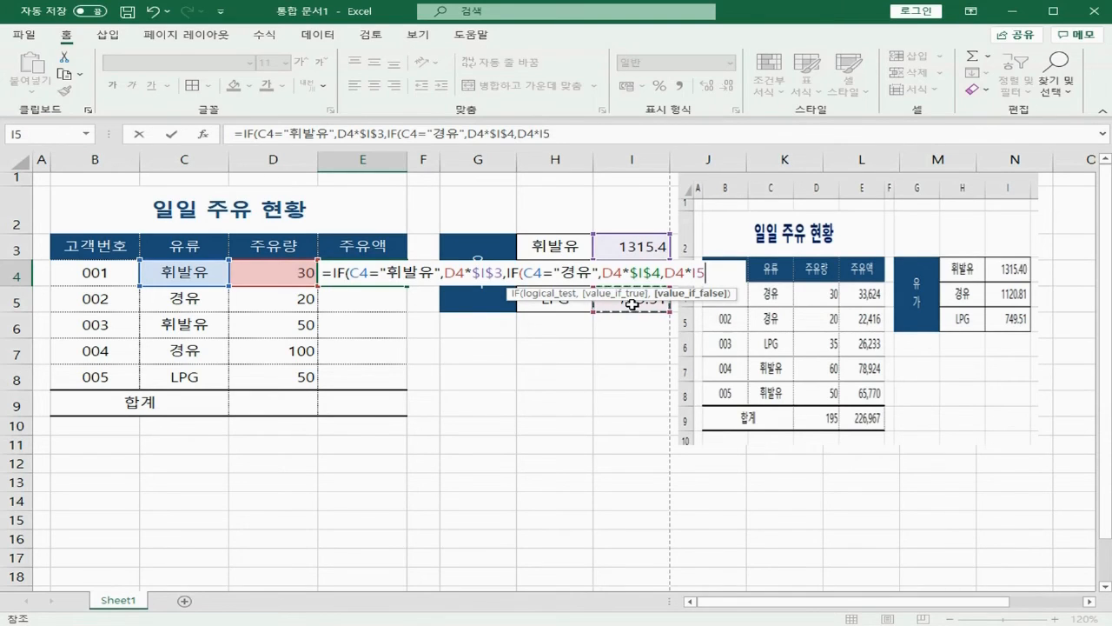
pyautogui.press('F4')
pyautogui.write('))')
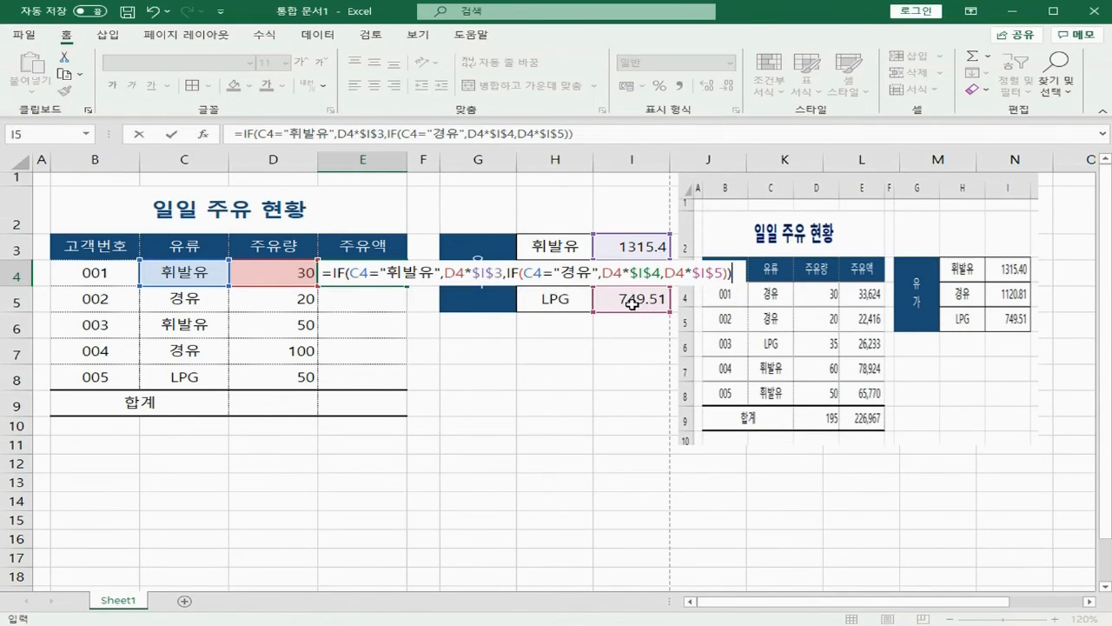
pyautogui.press('Return')
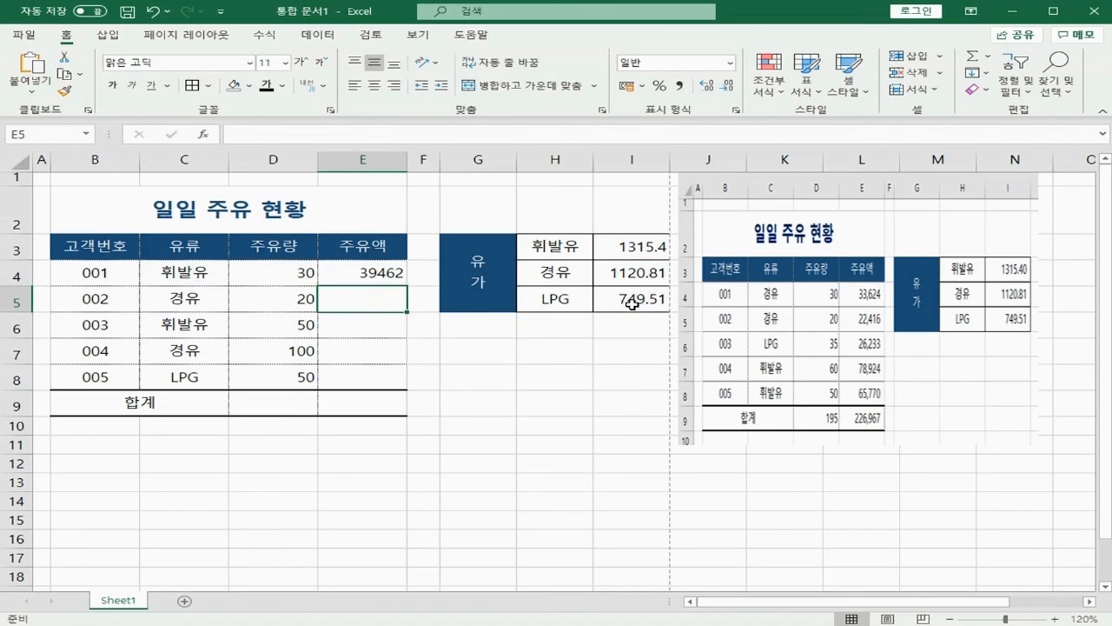
# Copy the 주유액 formula from E4 down through E8.
pyautogui.click(383, 279)
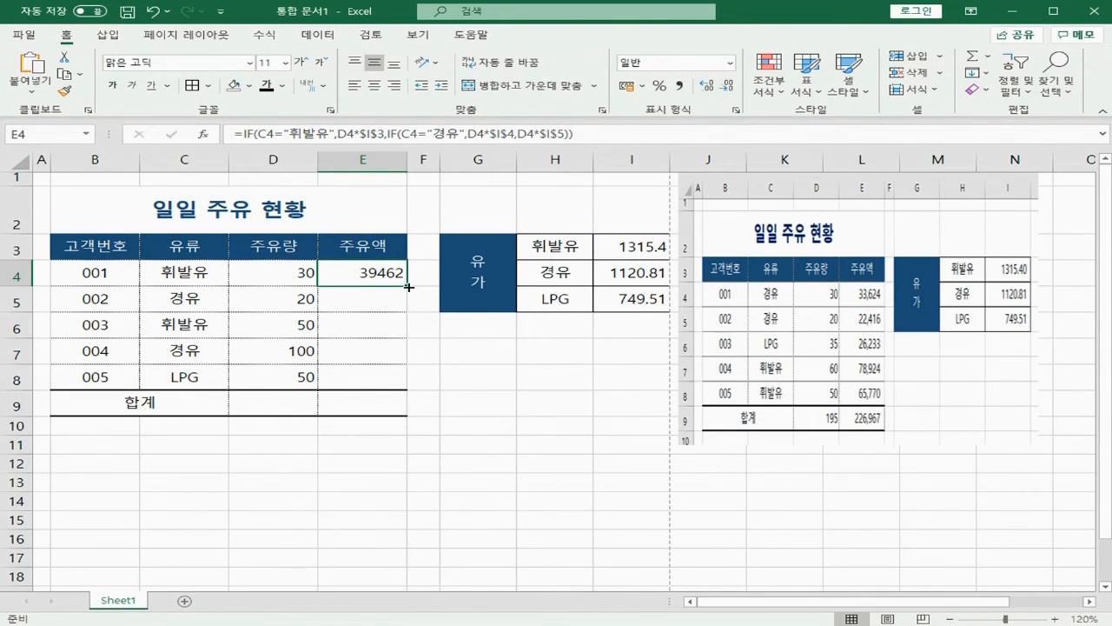
pyautogui.moveTo(408, 286); pyautogui.dragTo(406, 385)
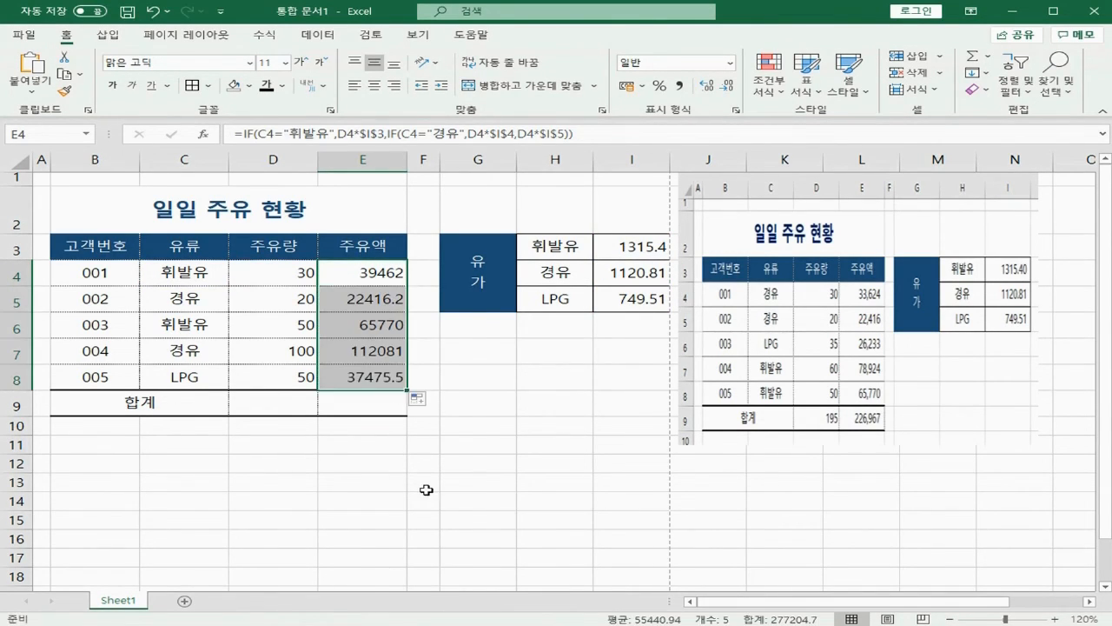
pyautogui.click(266, 406)
pyautogui.click(326, 457)
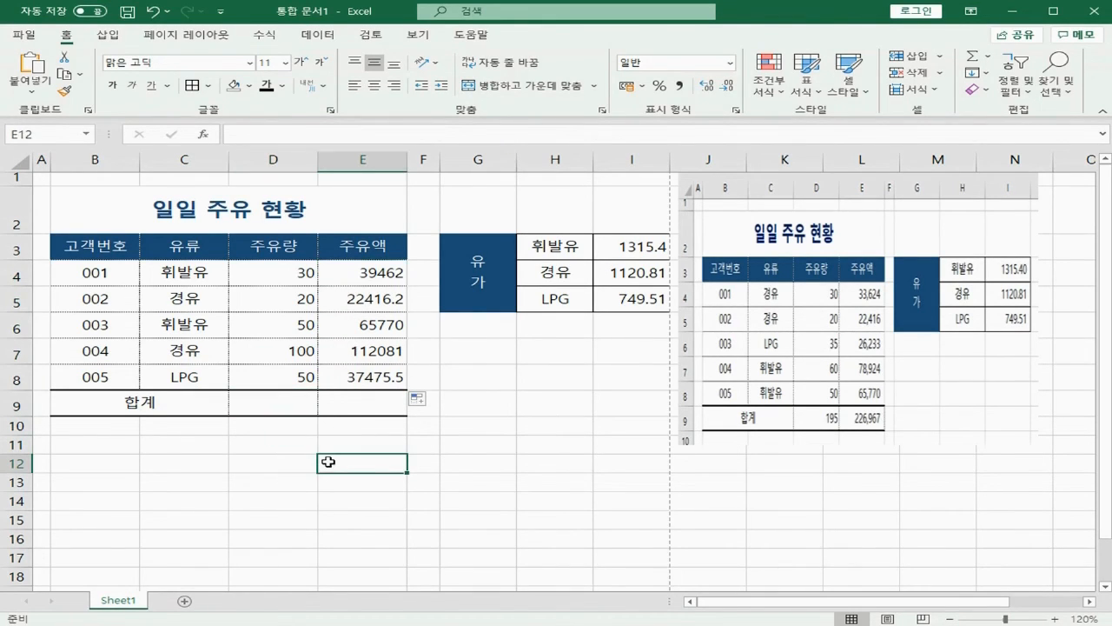
# Fill the 합계 row with sums of D4:D8 in D9 and E4:E8 in E9.
pyautogui.click(258, 403)
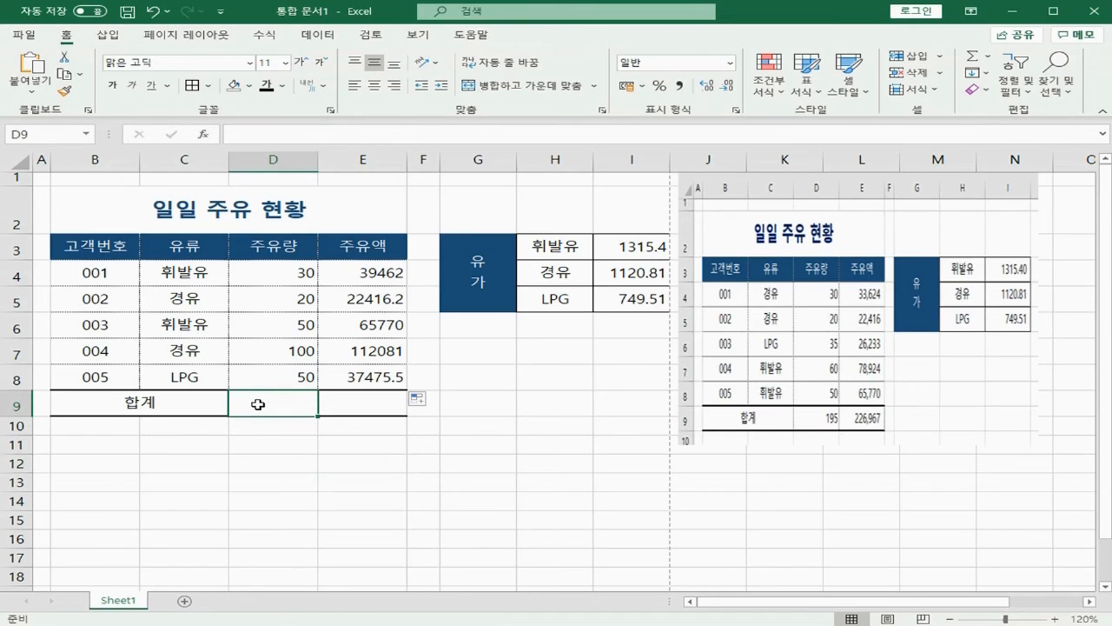
pyautogui.click(973, 55)
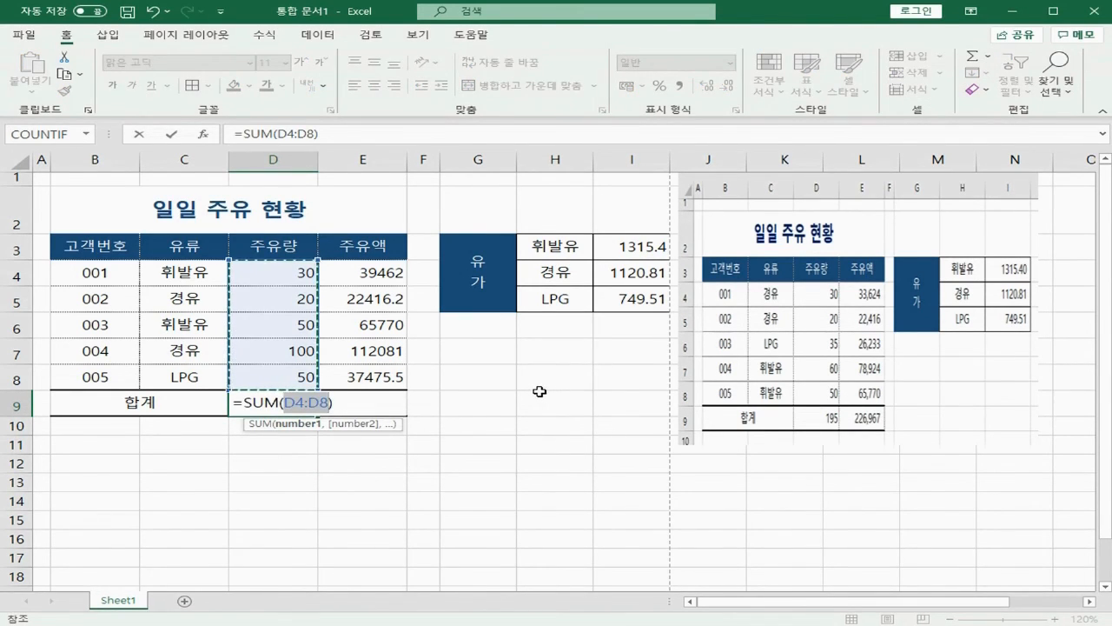
pyautogui.press('Return')
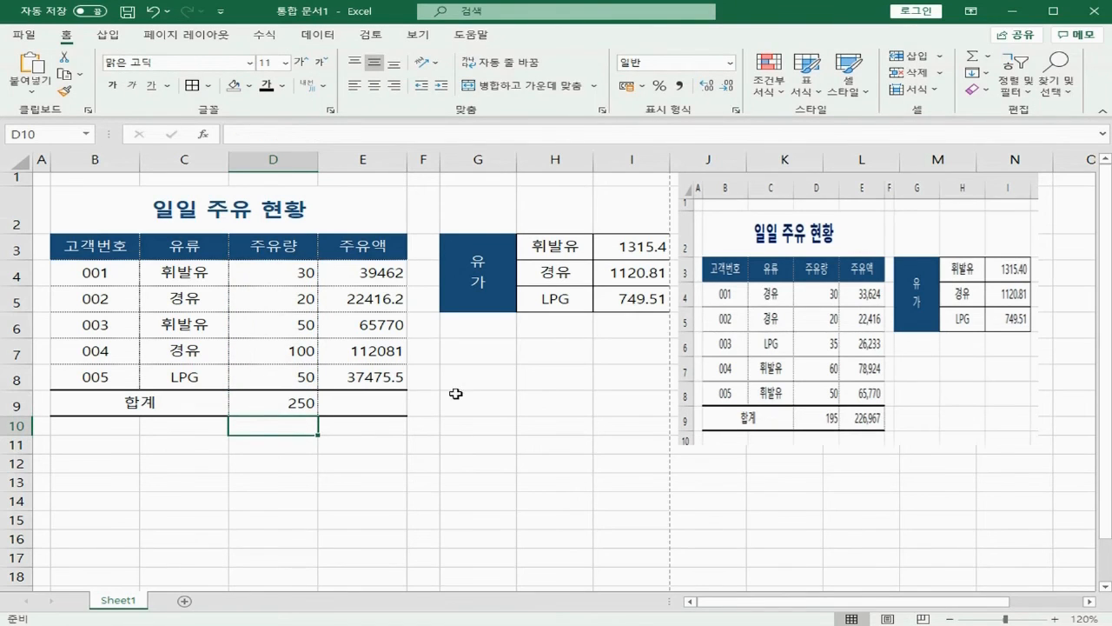
pyautogui.click(370, 407)
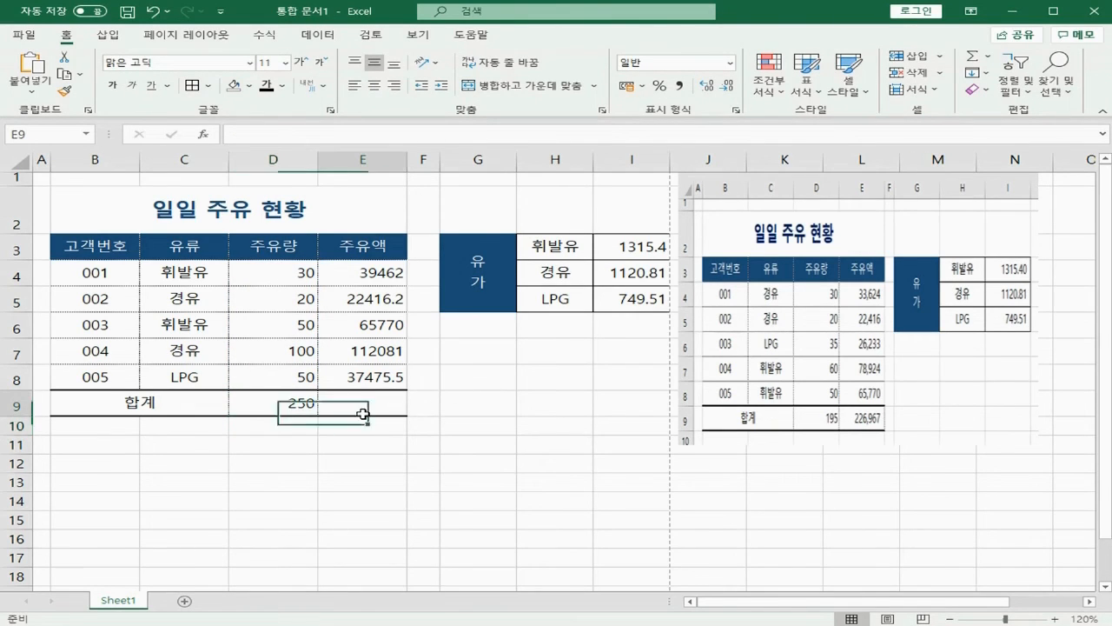
pyautogui.click(971, 59)
pyautogui.press('Return')
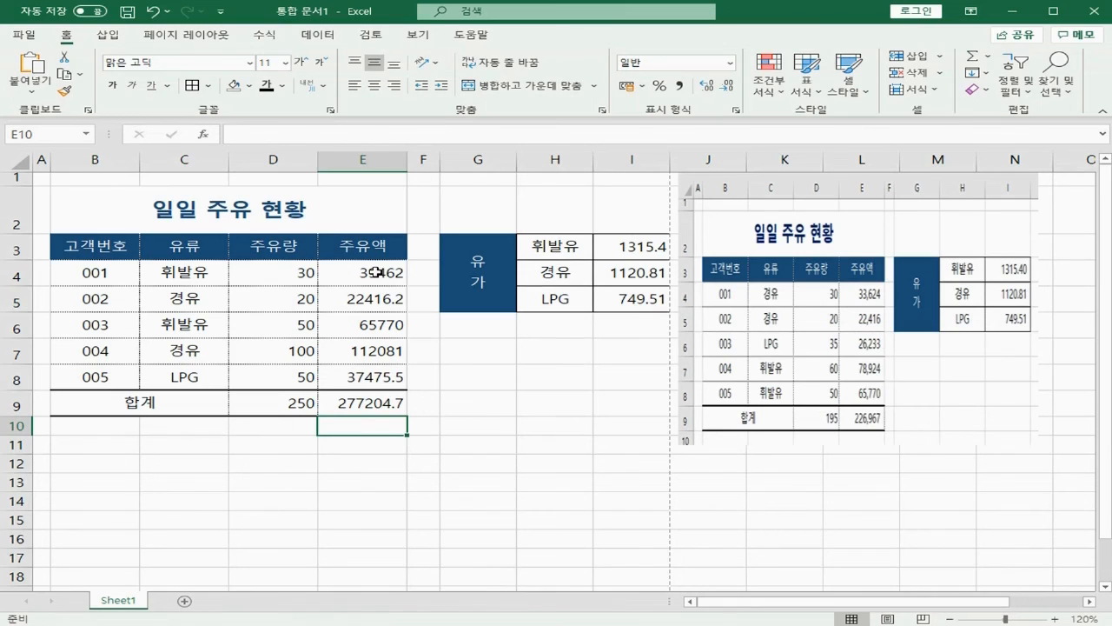
# Apply the comma style to the 주유액 amounts and their total in E4:E9.
pyautogui.moveTo(378, 273); pyautogui.dragTo(352, 402)
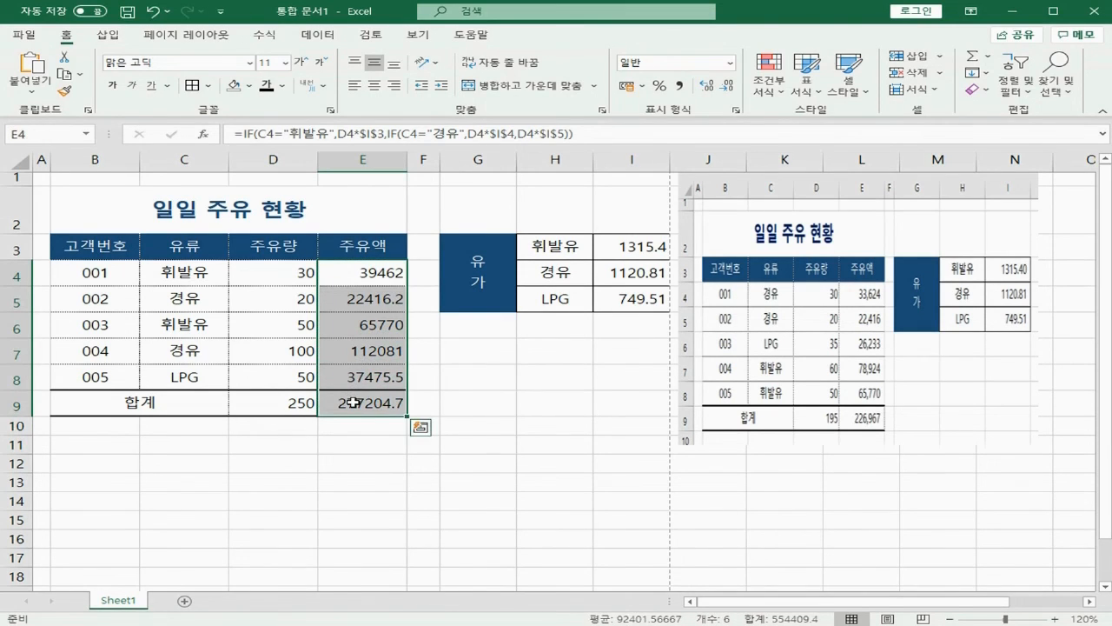
pyautogui.click(680, 86)
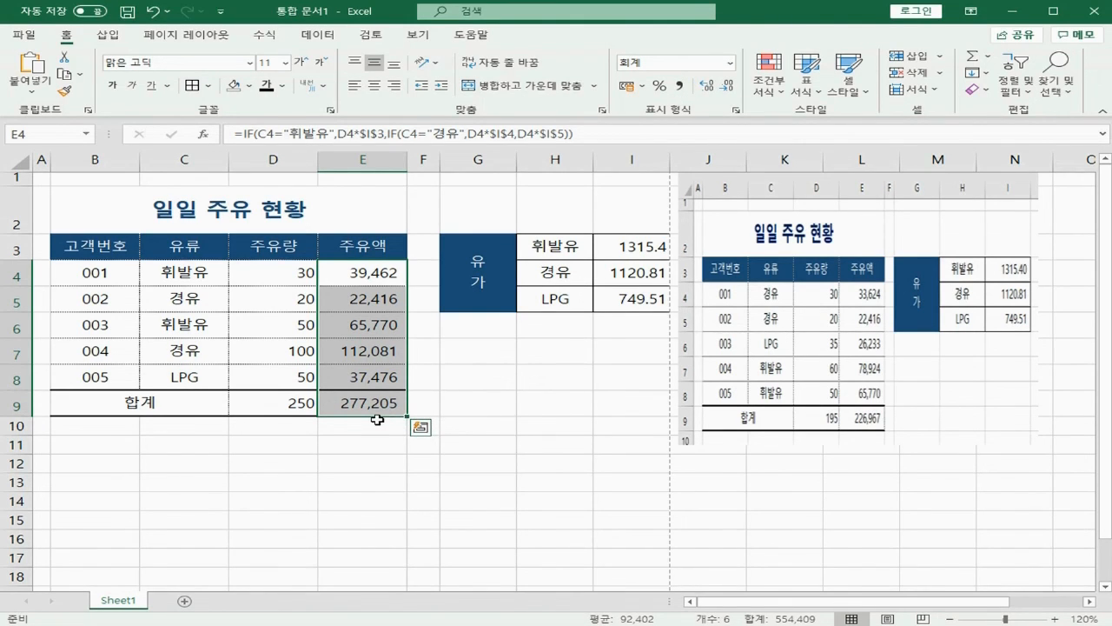
pyautogui.click(499, 443)
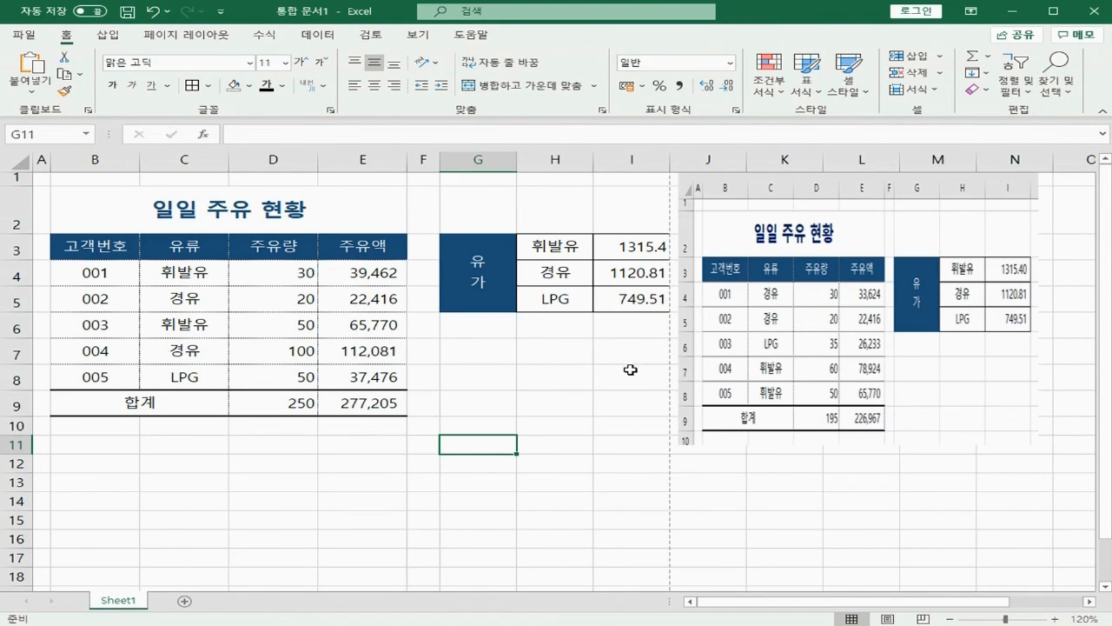
# Format the fuel prices in I3:I5 as 숫자 with 2 decimal places.
pyautogui.moveTo(628, 248); pyautogui.dragTo(615, 297)
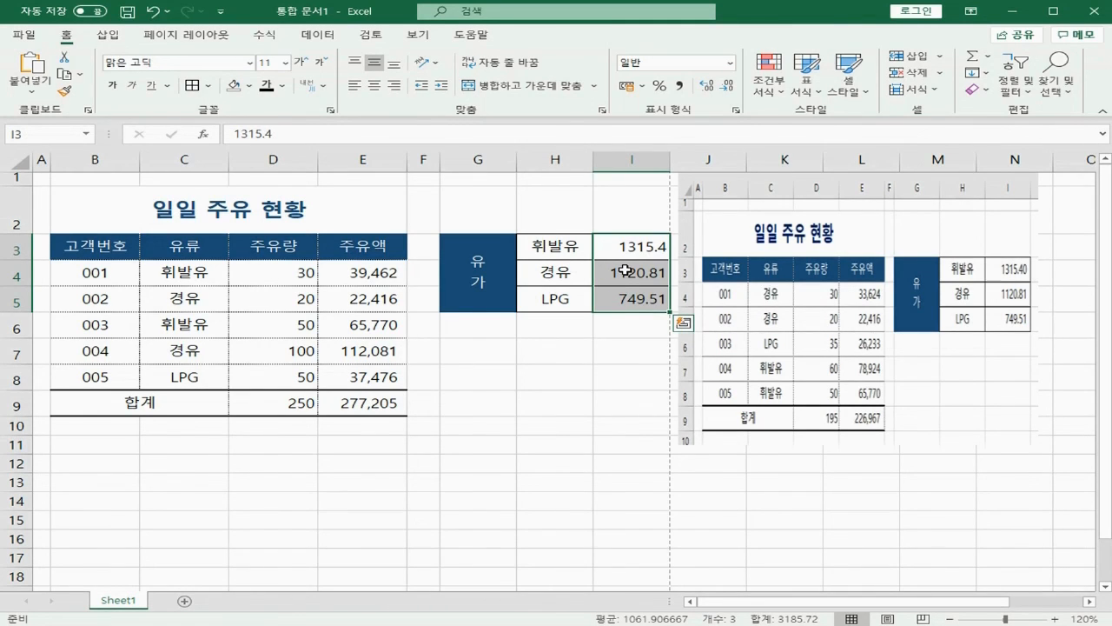
pyautogui.rightClick(626, 271)
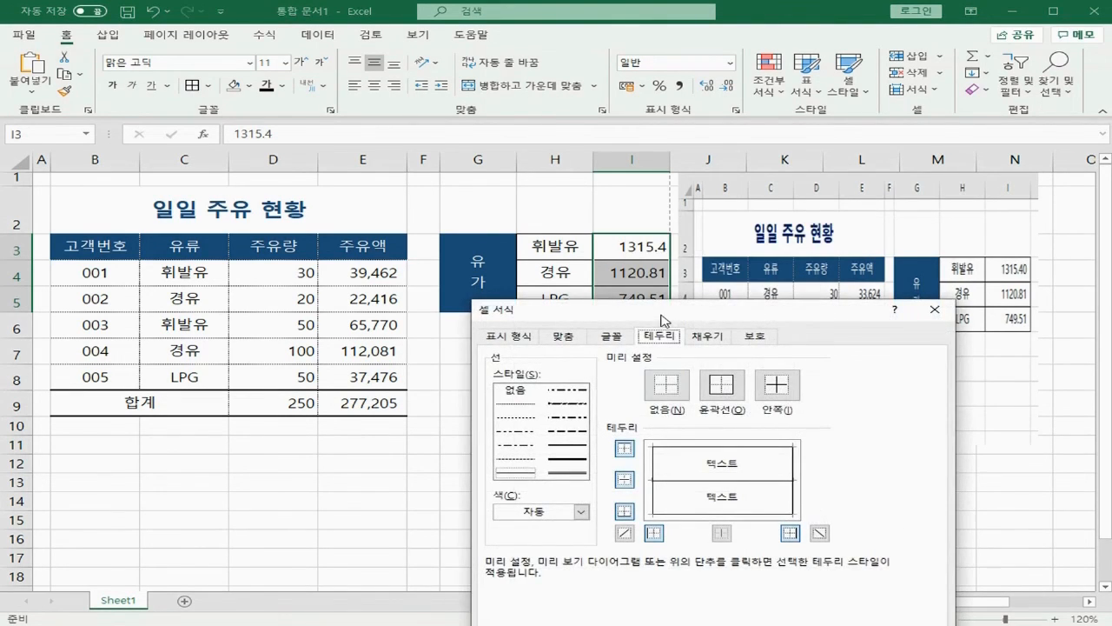
pyautogui.moveTo(606, 318); pyautogui.dragTo(693, 152)
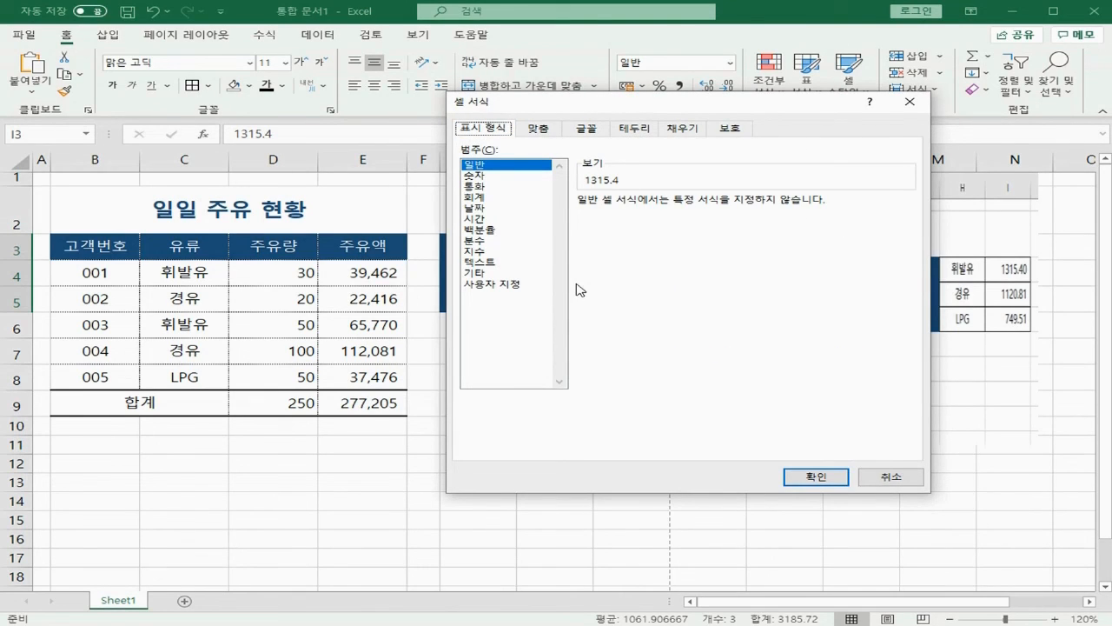
pyautogui.click(483, 176)
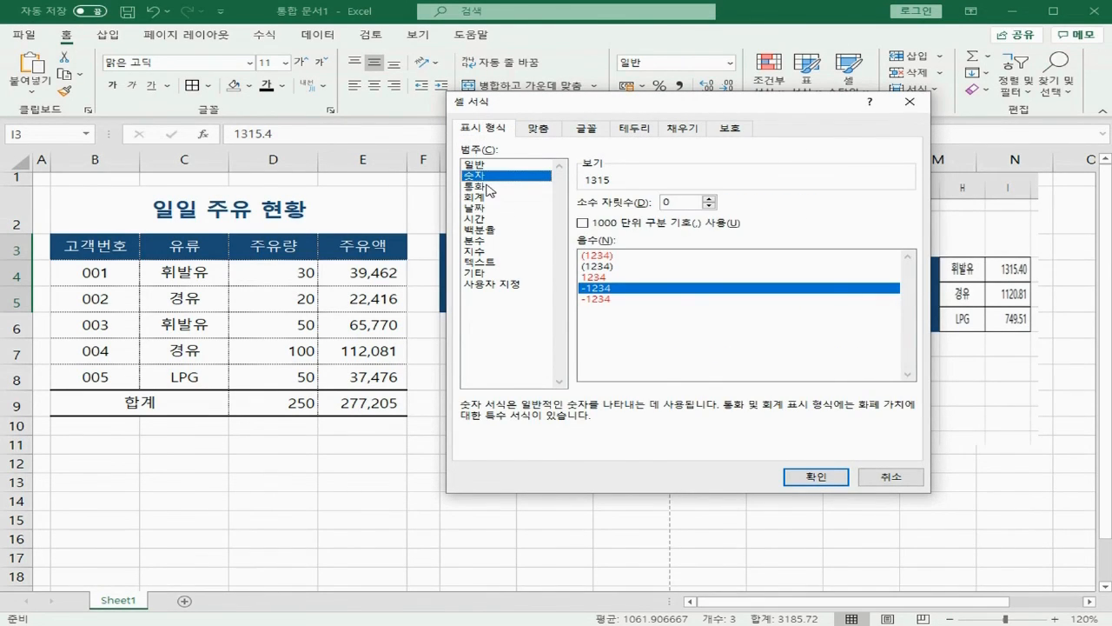
pyautogui.click(709, 199)
pyautogui.click(709, 199)
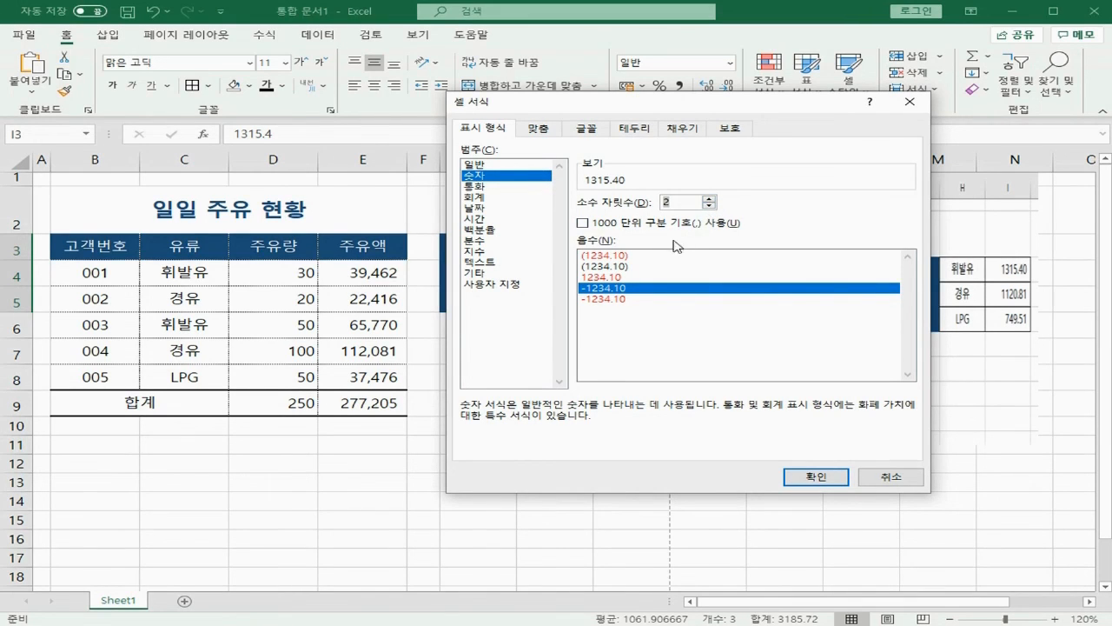
pyautogui.click(816, 477)
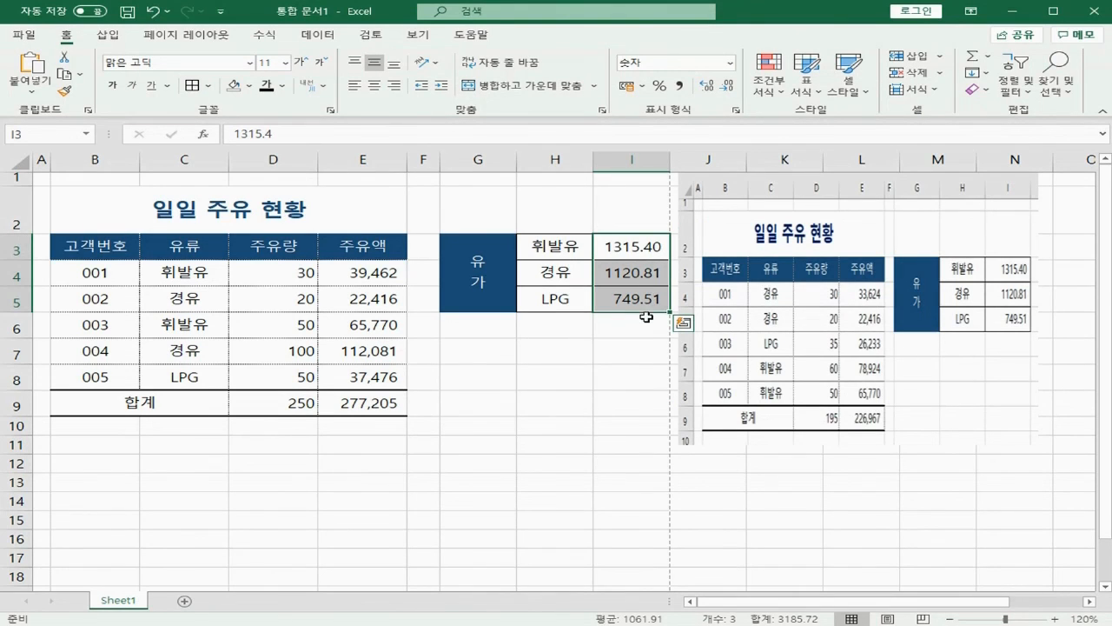
pyautogui.click(556, 408)
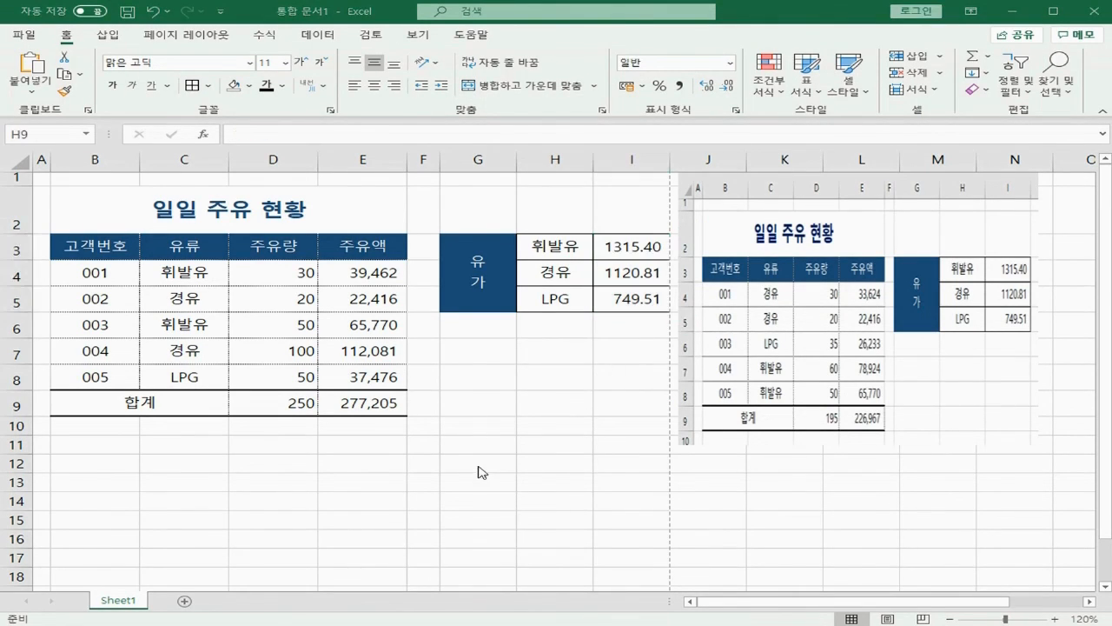